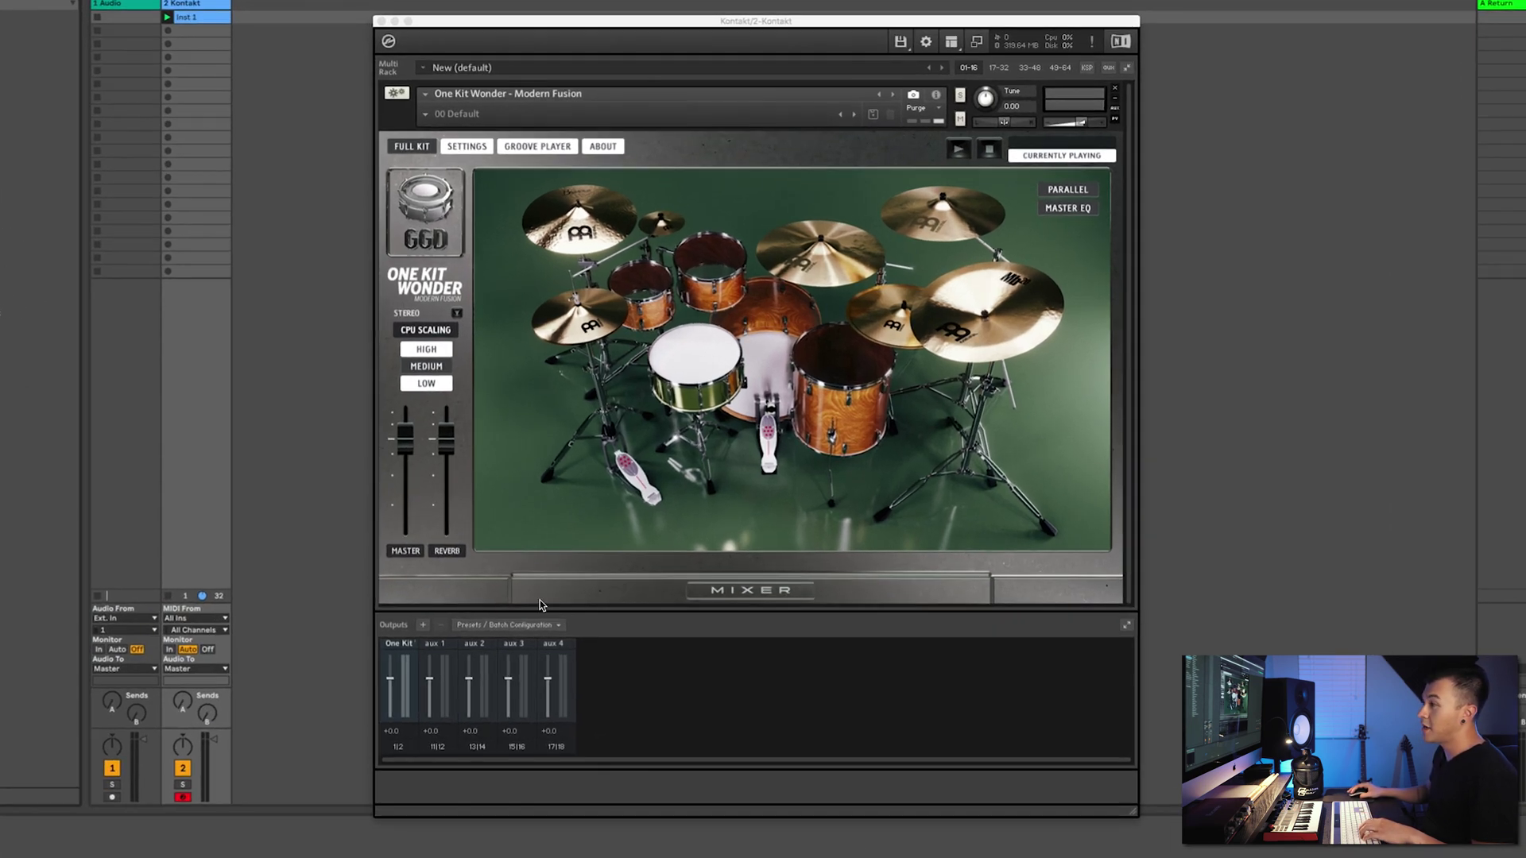
Turn on Outputs in the Workspace menu so the Outputs panel appears below the rack.
{"action": "left_click", "coordinate": [952, 46]}
{"action": "left_click", "coordinate": [964, 99]}
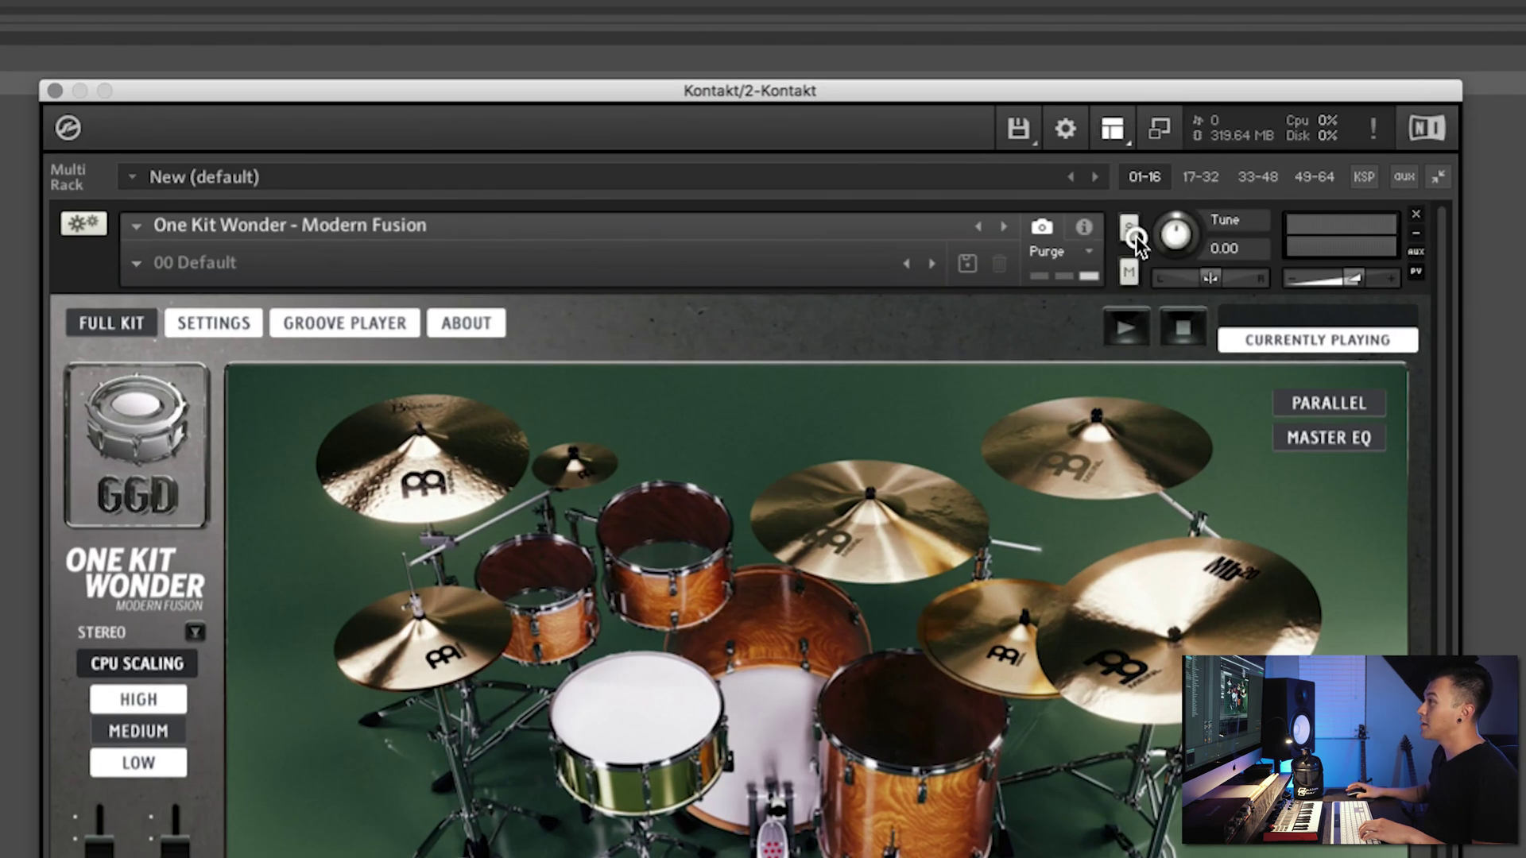
{"action": "left_click", "coordinate": [1112, 127]}
{"action": "left_click", "coordinate": [1124, 236]}
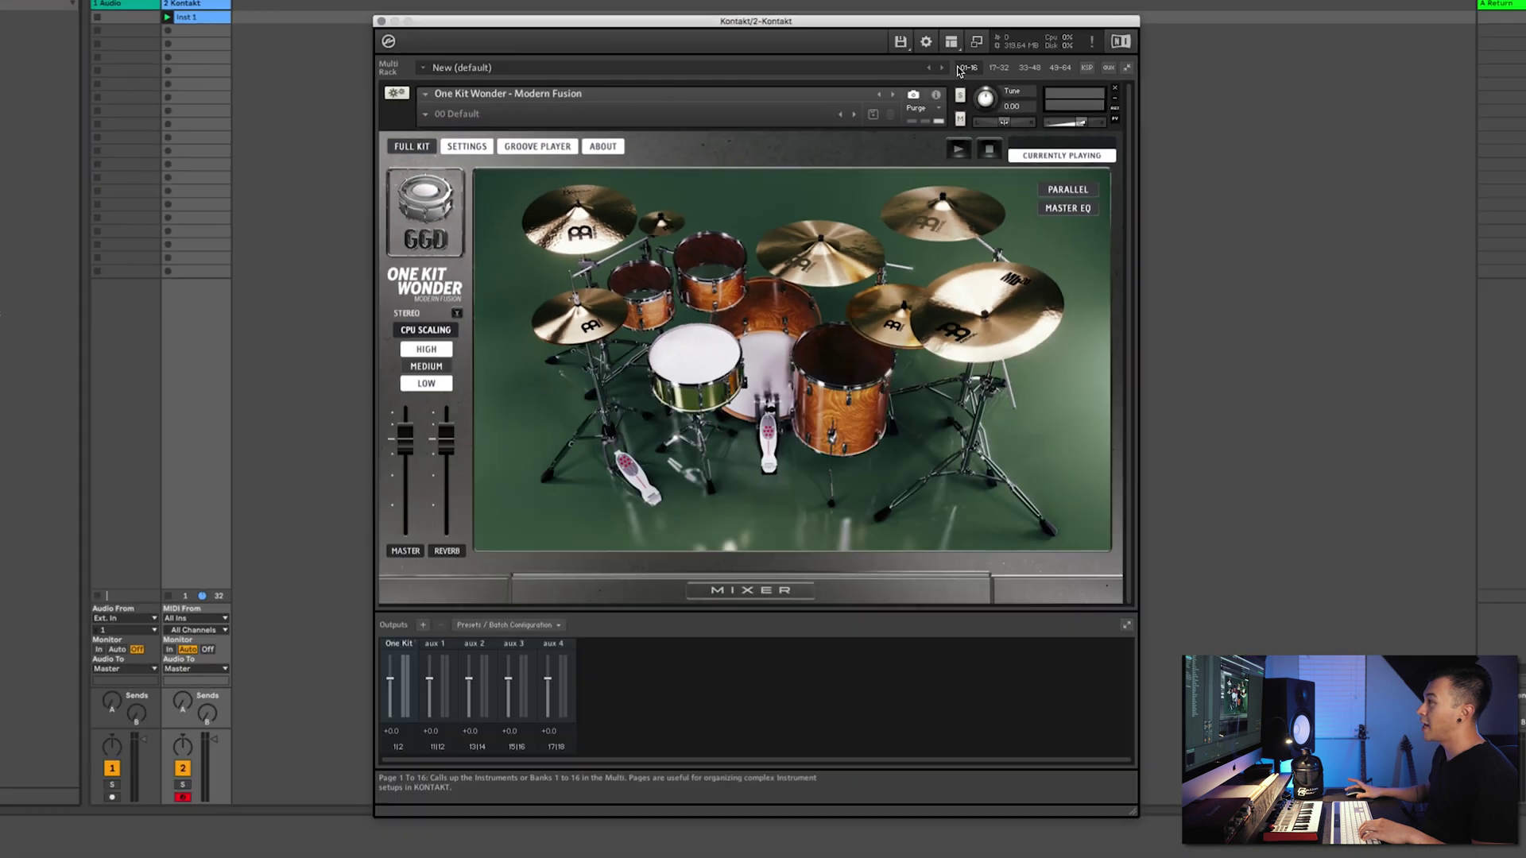
{"action": "left_click", "coordinate": [950, 42]}
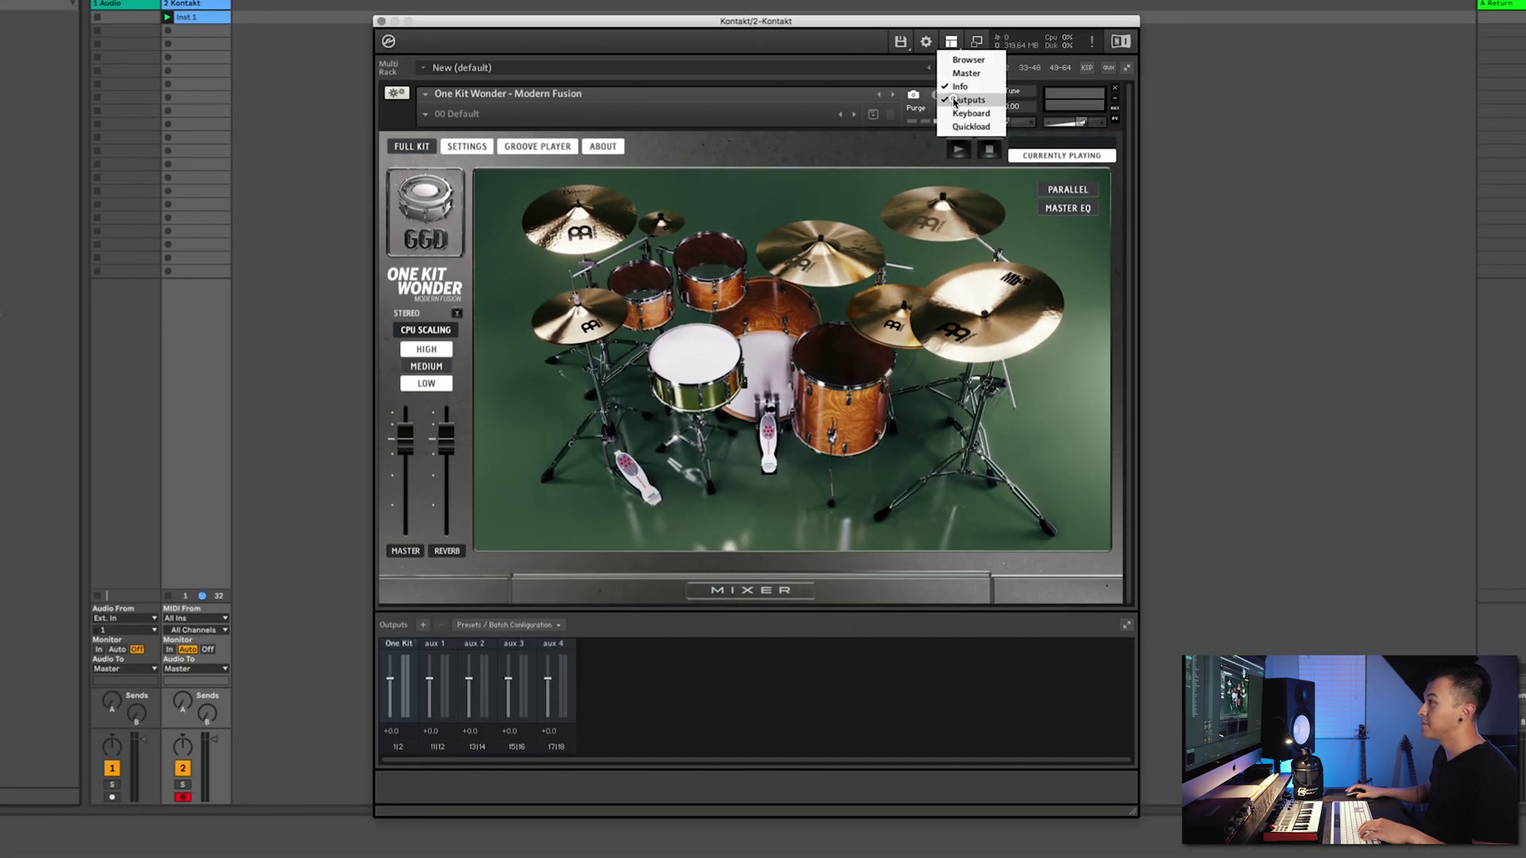
{"action": "left_click", "coordinate": [957, 100]}
{"action": "left_click", "coordinate": [950, 43]}
{"action": "left_click", "coordinate": [960, 101]}
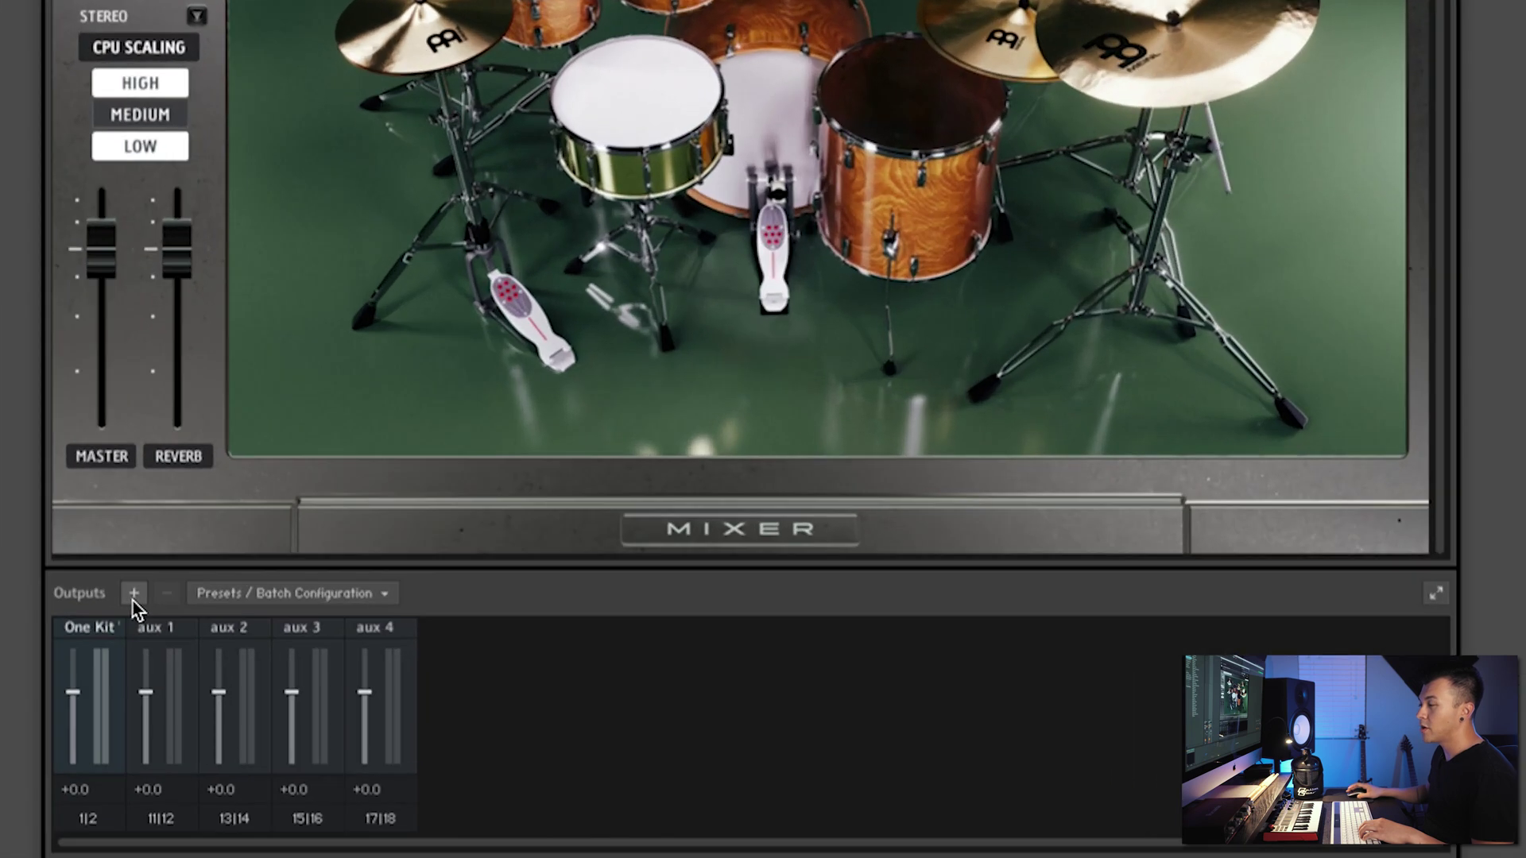
Create 16 new stereo output channels with 2 channels each in the Outputs panel.
{"action": "left_click", "coordinate": [423, 624]}
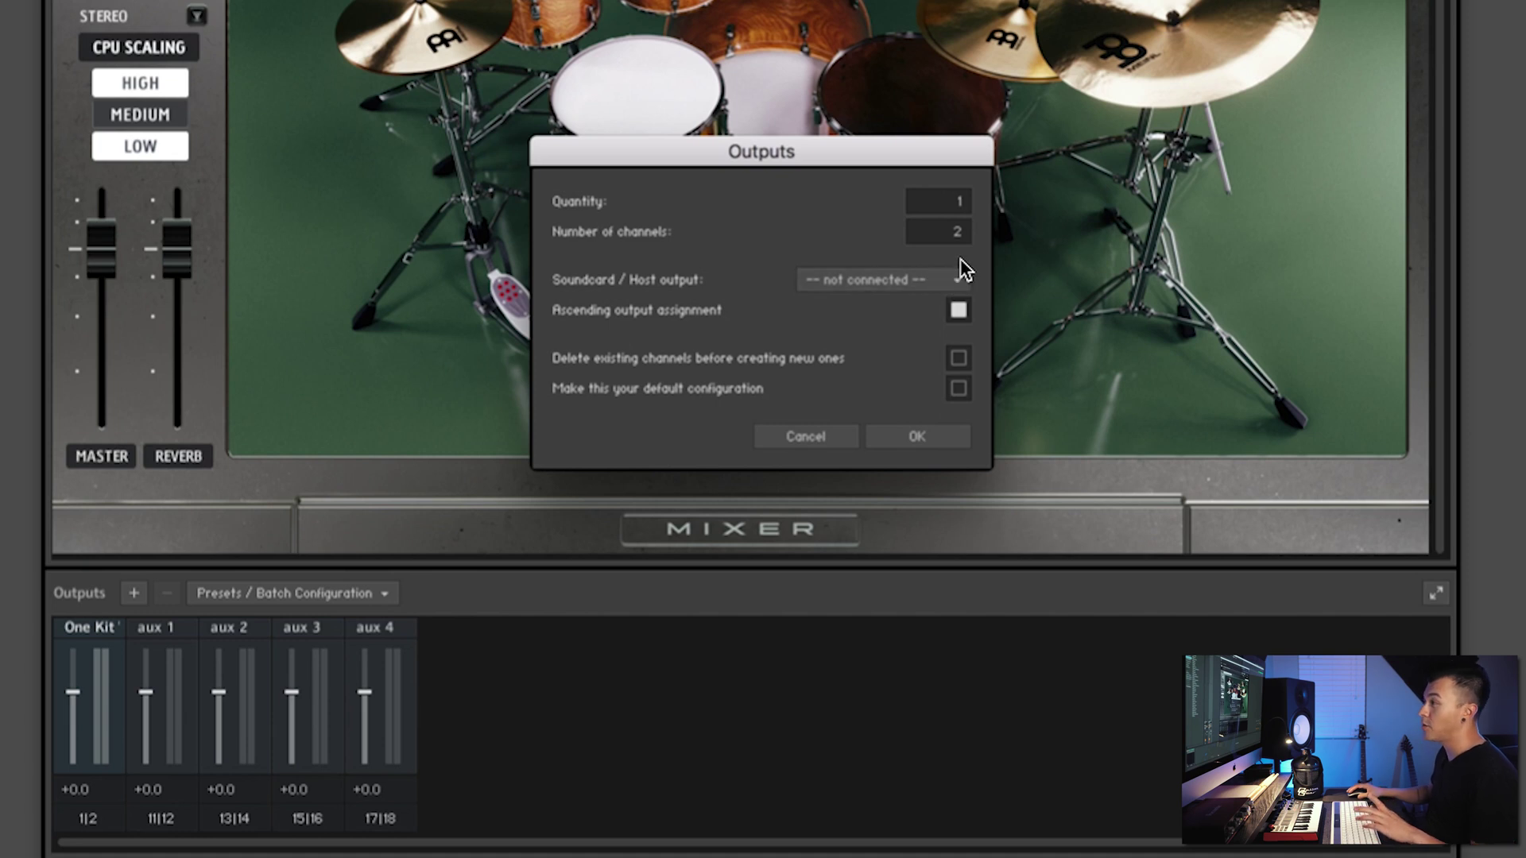
{"action": "left_click", "coordinate": [942, 200]}
{"action": "left_click", "coordinate": [750, 207]}
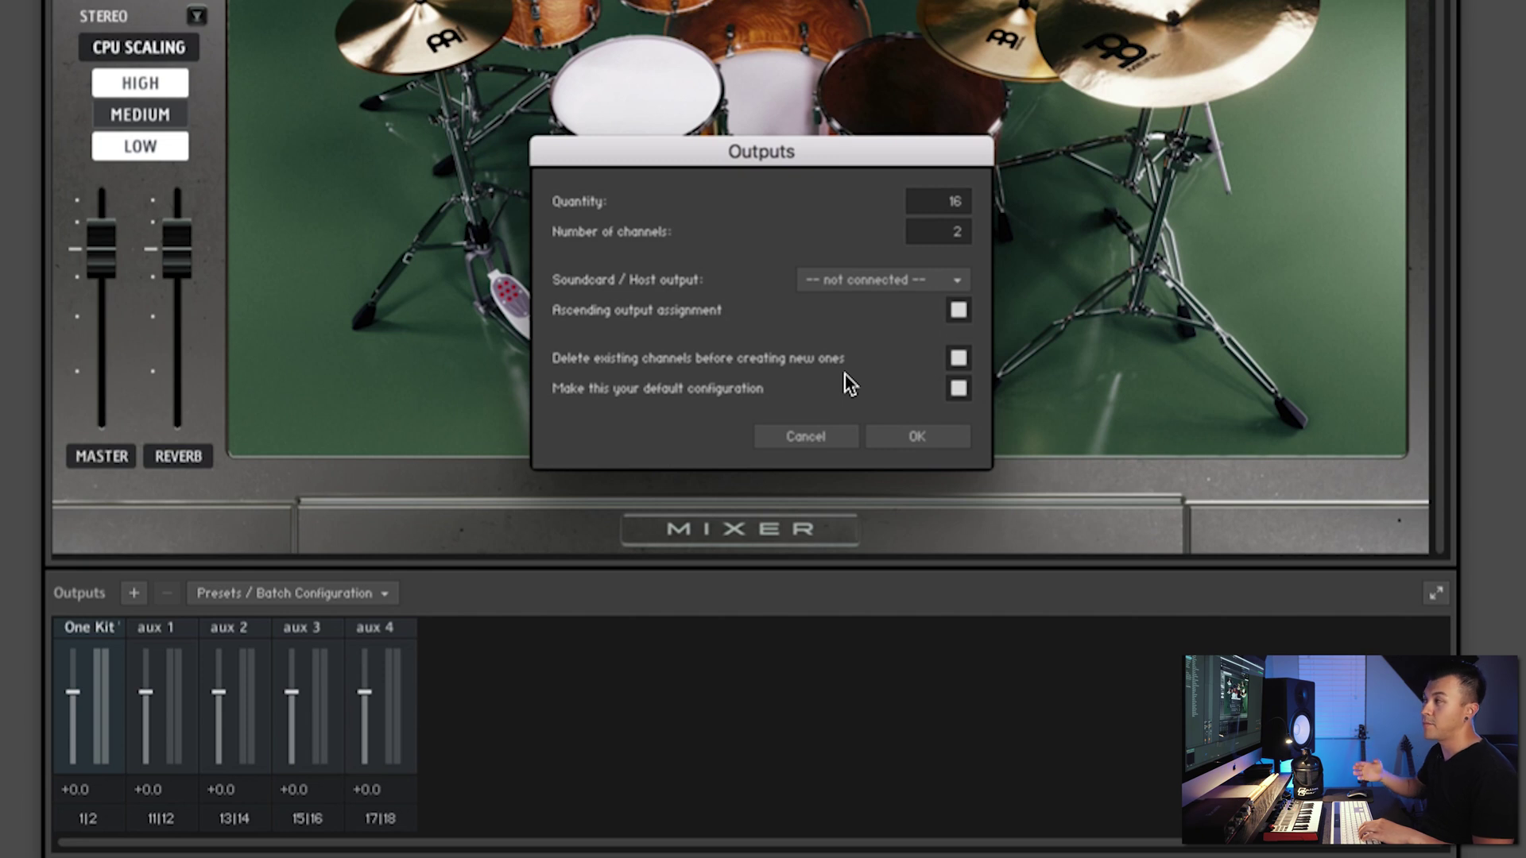
{"action": "left_click", "coordinate": [910, 429]}
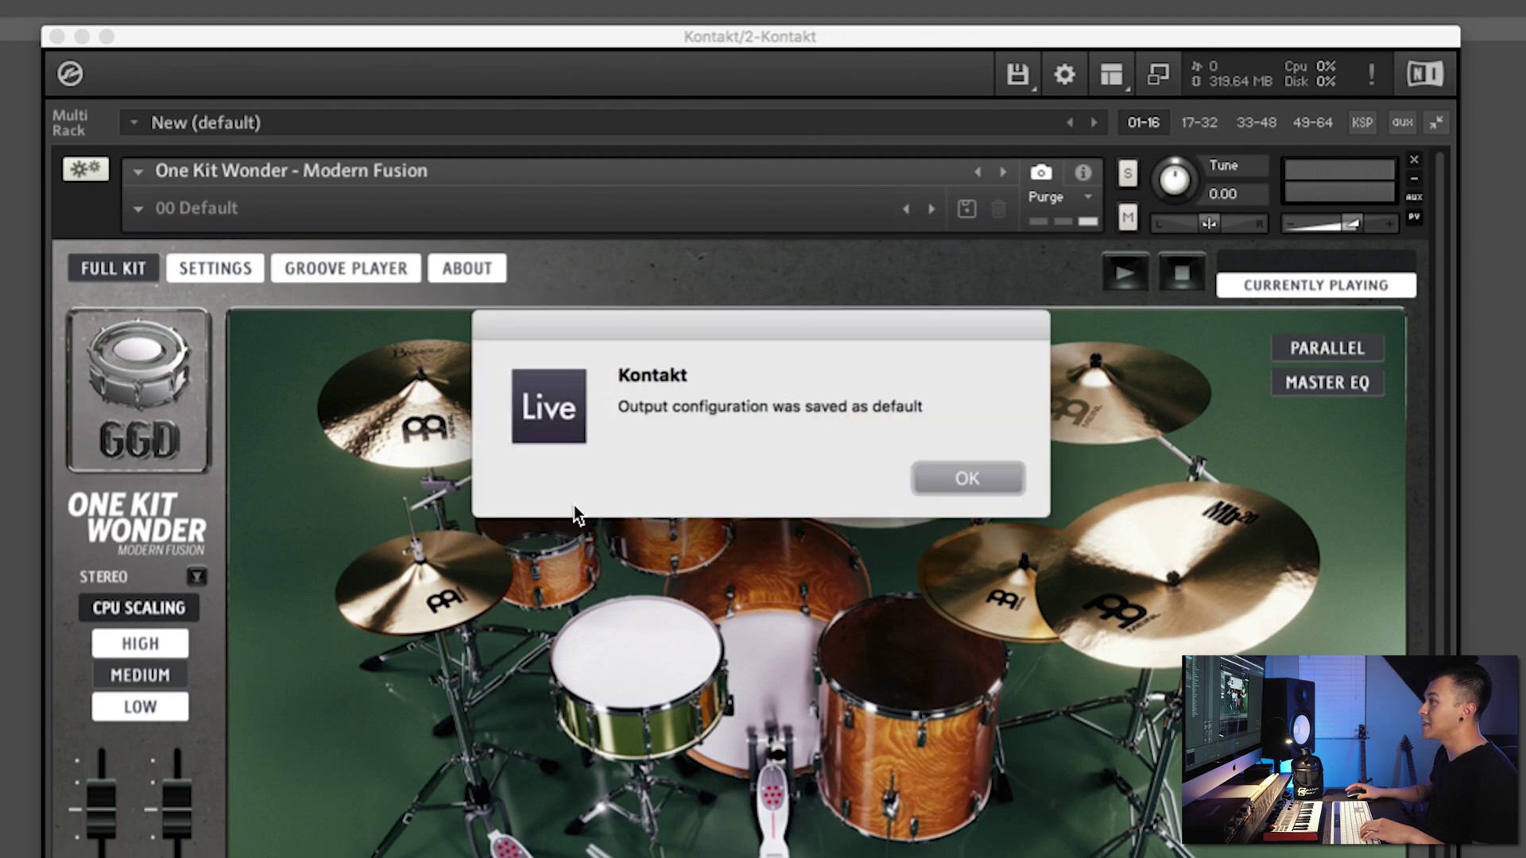
Dismiss the 'saved as default' notice and review the new st.1–st.16 channels.
{"action": "left_click", "coordinate": [978, 477]}
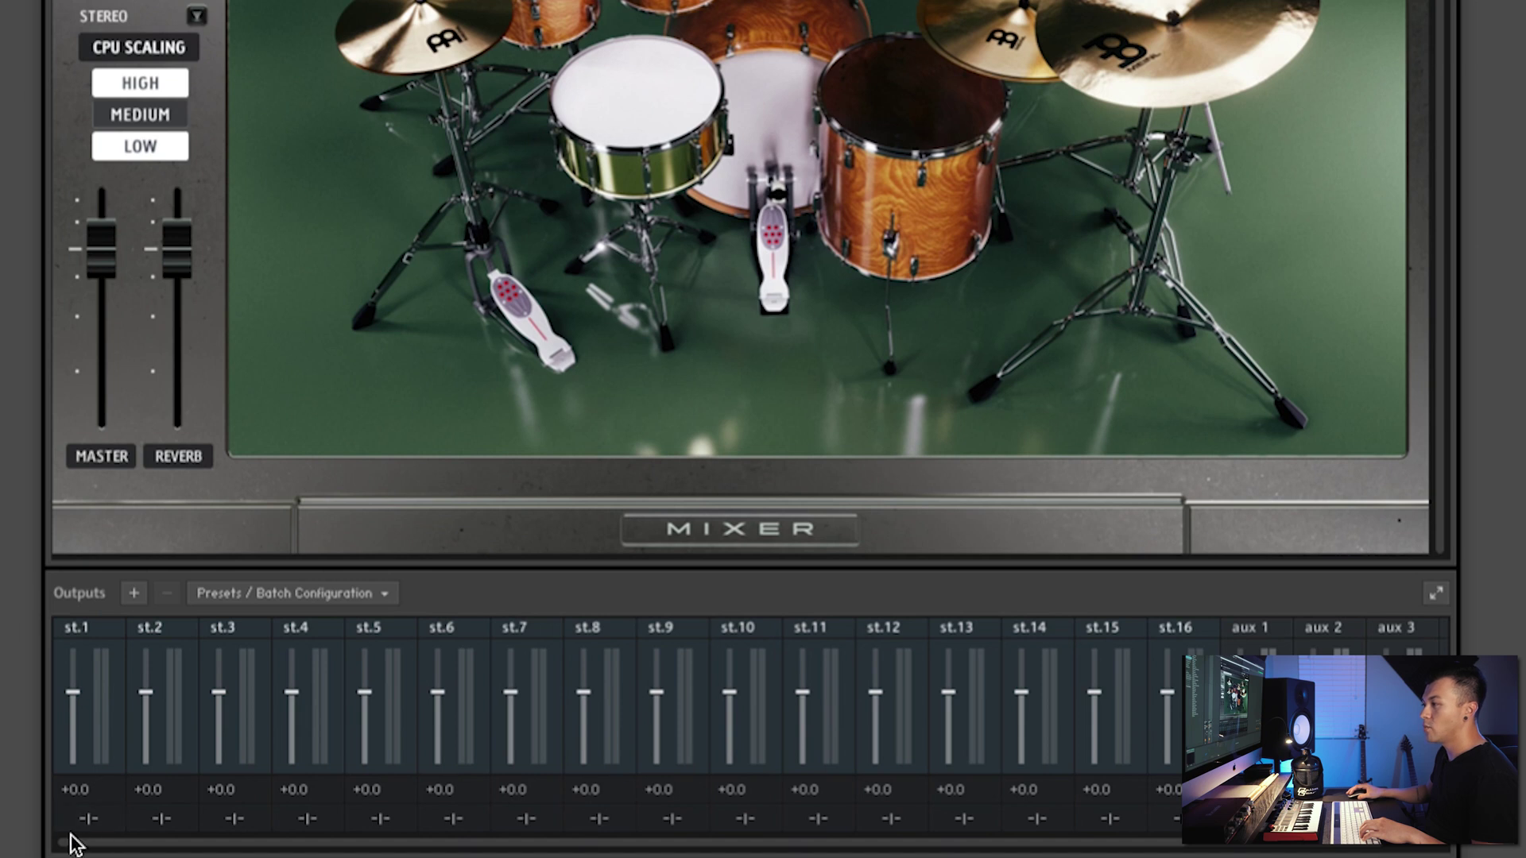
{"action": "left_click", "coordinate": [83, 628]}
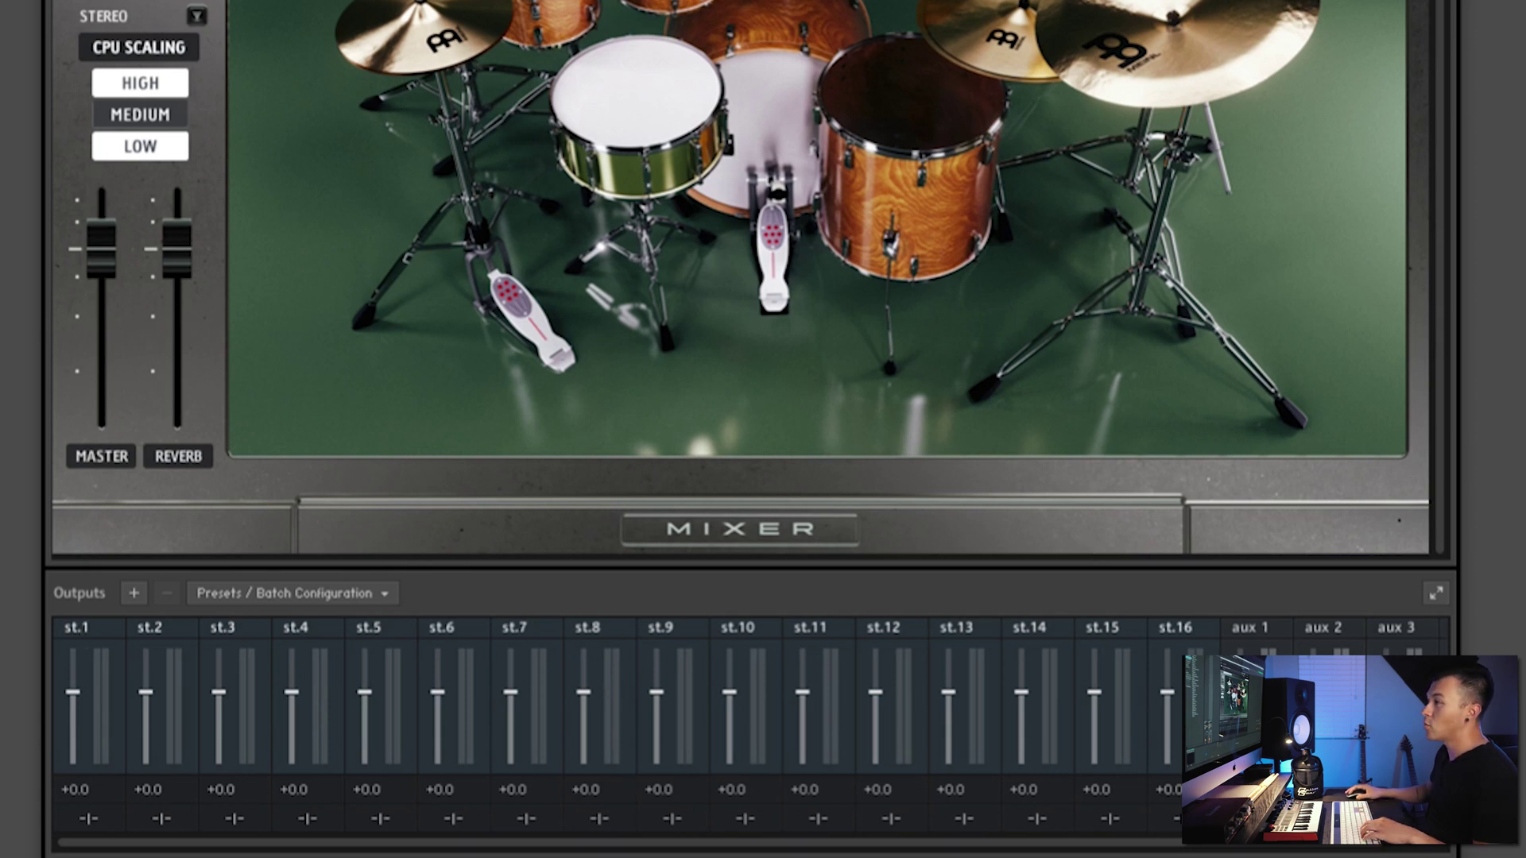
Expand the MIXER bar under the drum kit to show its KICK through ROOM channels.
{"action": "left_click", "coordinate": [617, 531]}
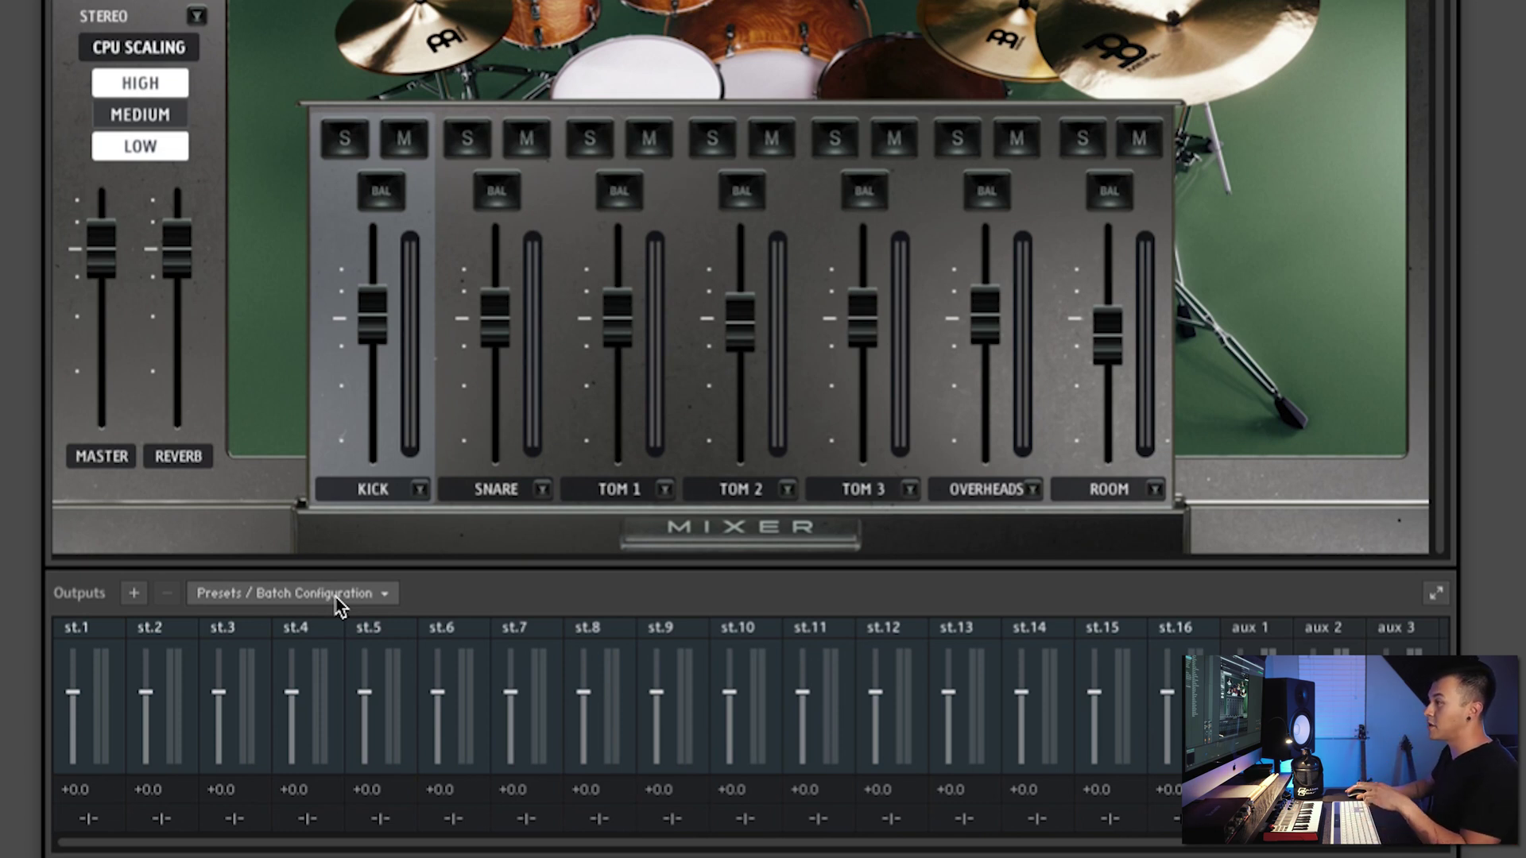
Rename outputs st.1, st.2 and st.3 to KICK, SNARE and RACKS.
{"action": "double_click", "coordinate": [75, 629]}
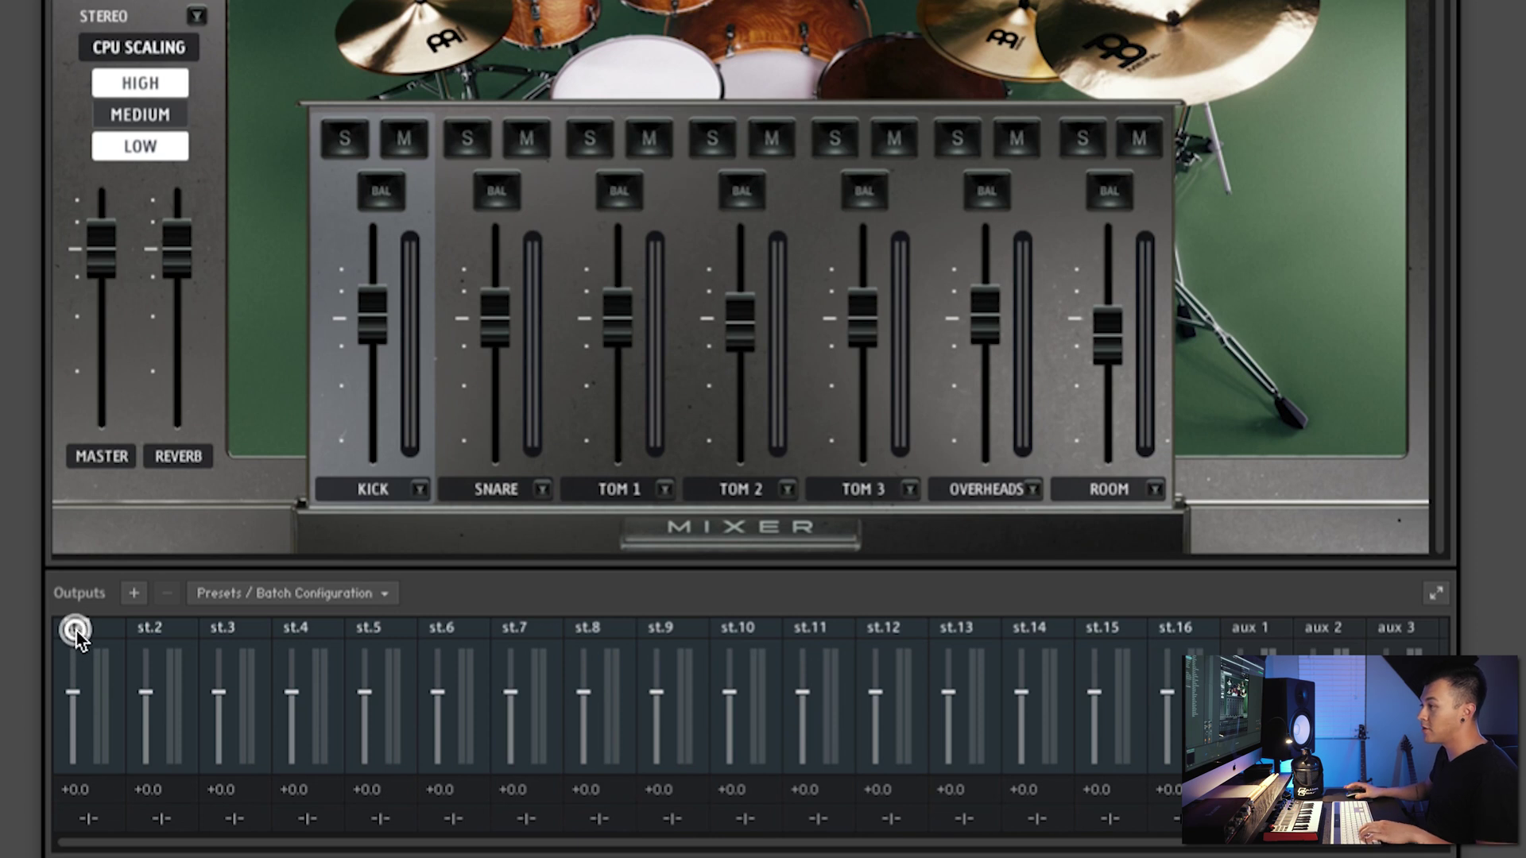
{"action": "key", "text": "Return"}
{"action": "double_click", "coordinate": [150, 627]}
{"action": "type", "text": "SNARE"}
{"action": "key", "text": "Return"}
{"action": "double_click", "coordinate": [231, 630]}
{"action": "type", "text": "RACKS"}
{"action": "key", "text": "Return"}
Rename outputs st.4, st.5 and st.6 to FLOORS, OH and ROOM.
{"action": "double_click", "coordinate": [298, 630]}
{"action": "type", "text": "FL"}
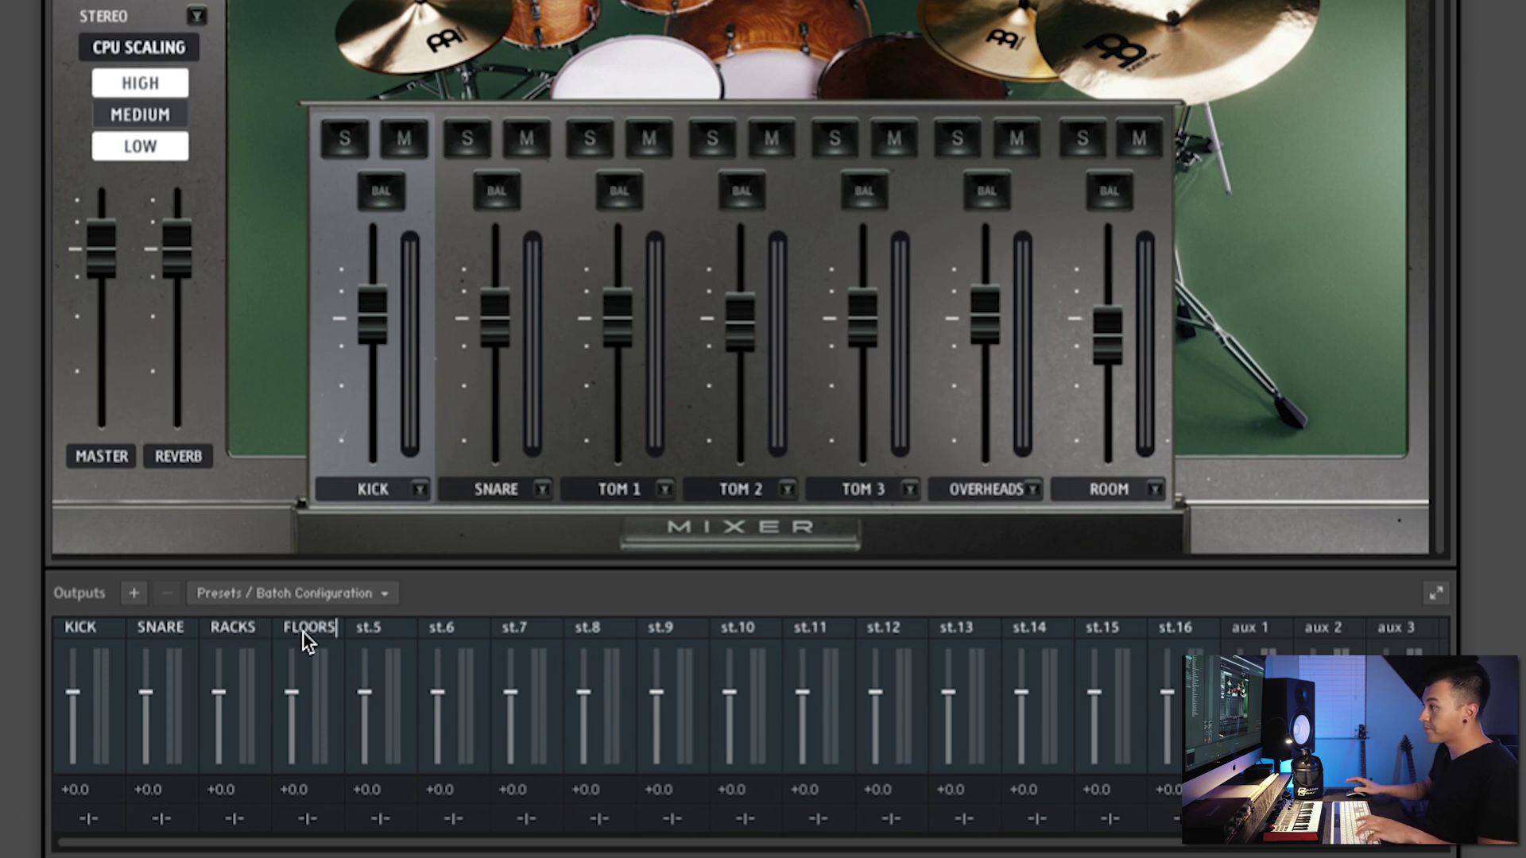
{"action": "double_click", "coordinate": [380, 627]}
{"action": "type", "text": "OH"}
{"action": "key", "text": "Return"}
{"action": "double_click", "coordinate": [443, 628]}
{"action": "type", "text": "ROOM"}
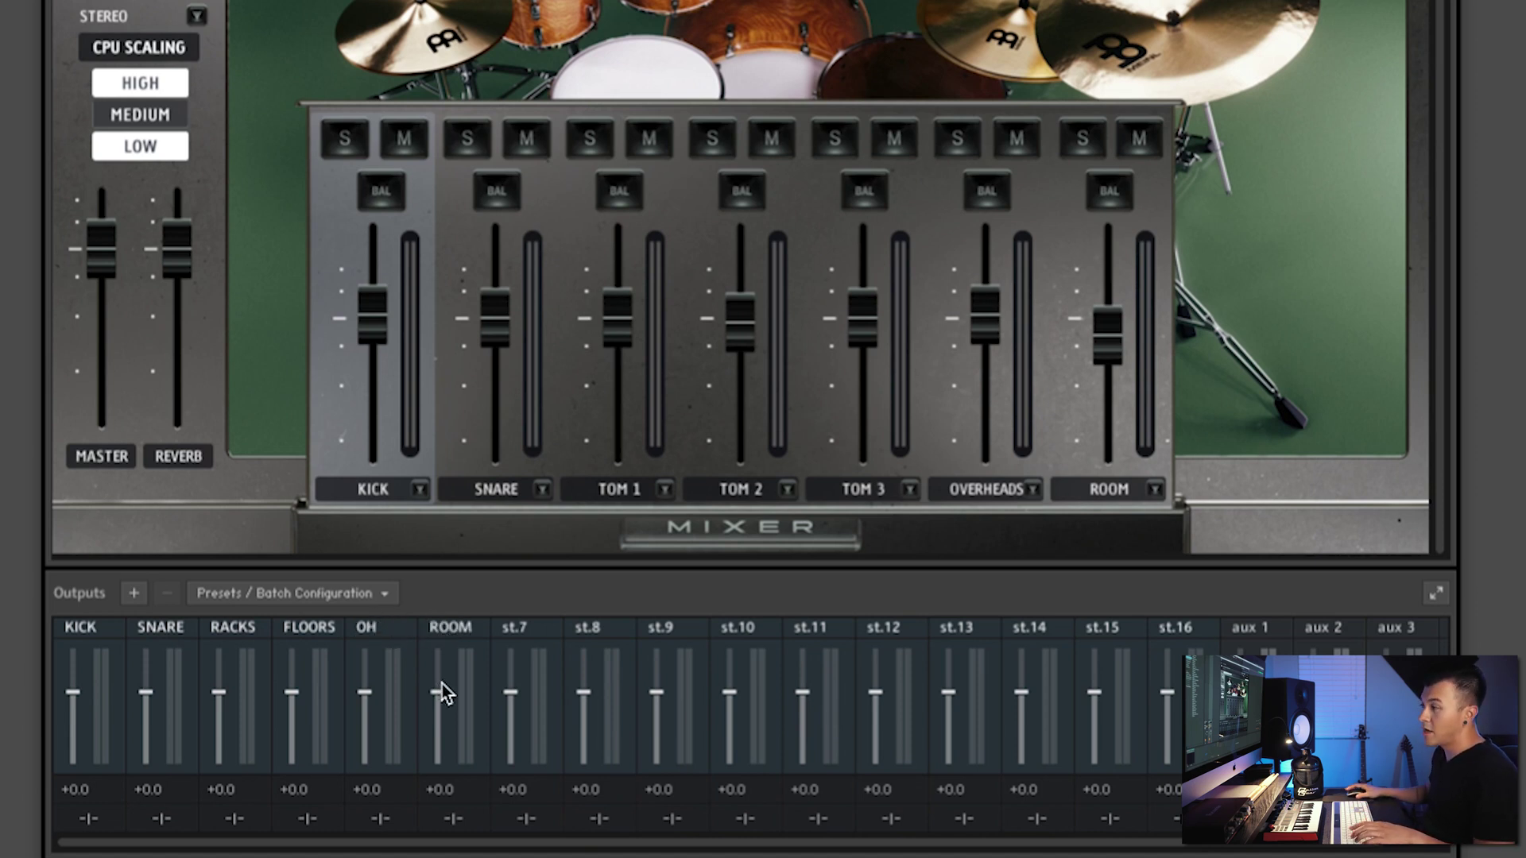
Save the renamed output layout as the default for All Formats and check KICK's output list.
{"action": "left_click", "coordinate": [290, 597]}
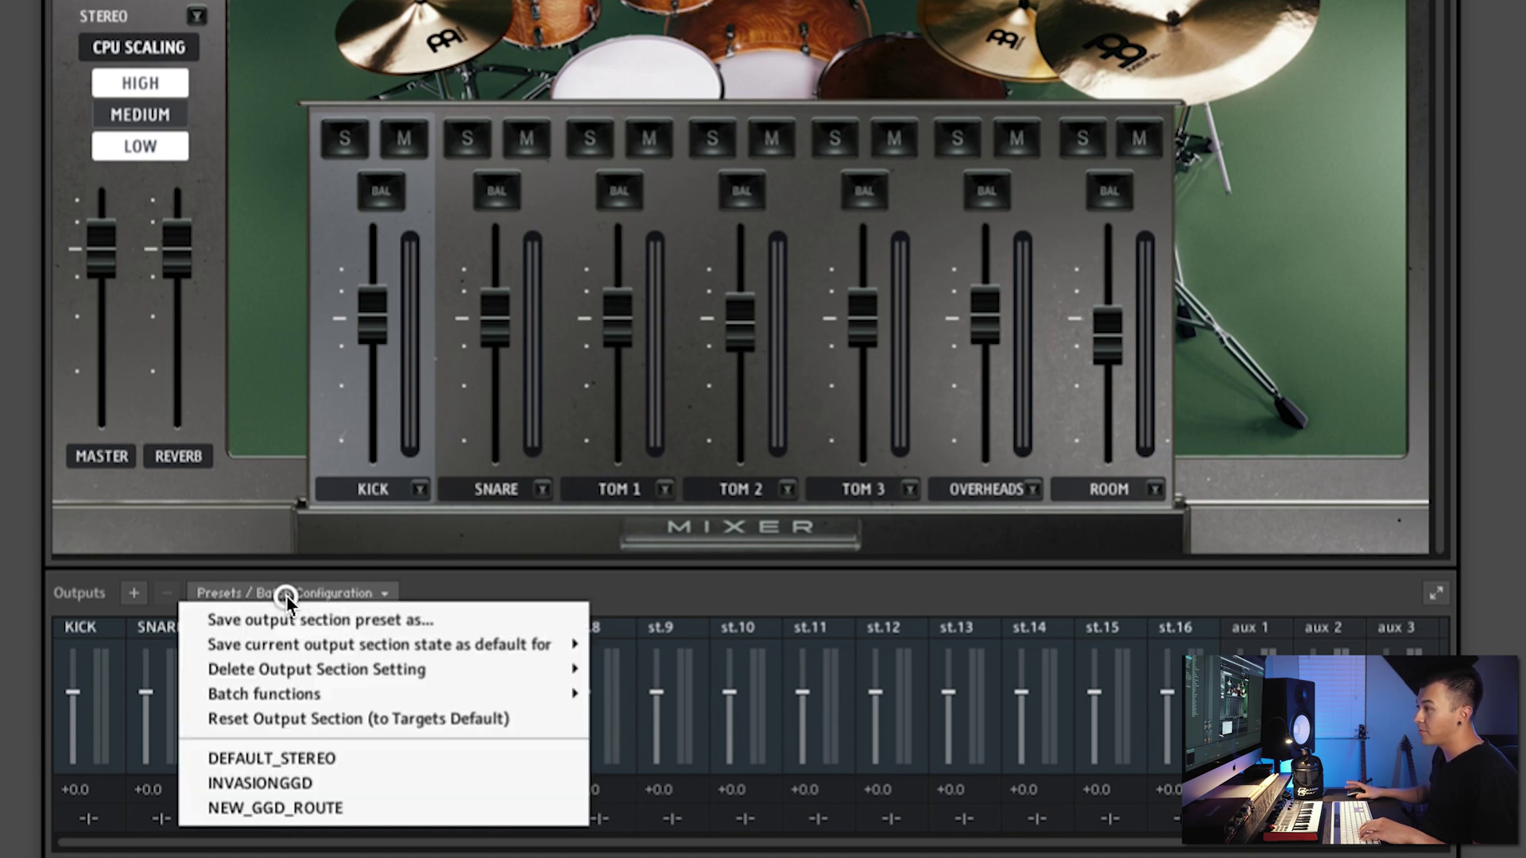
{"action": "mouse_move", "coordinate": [302, 644]}
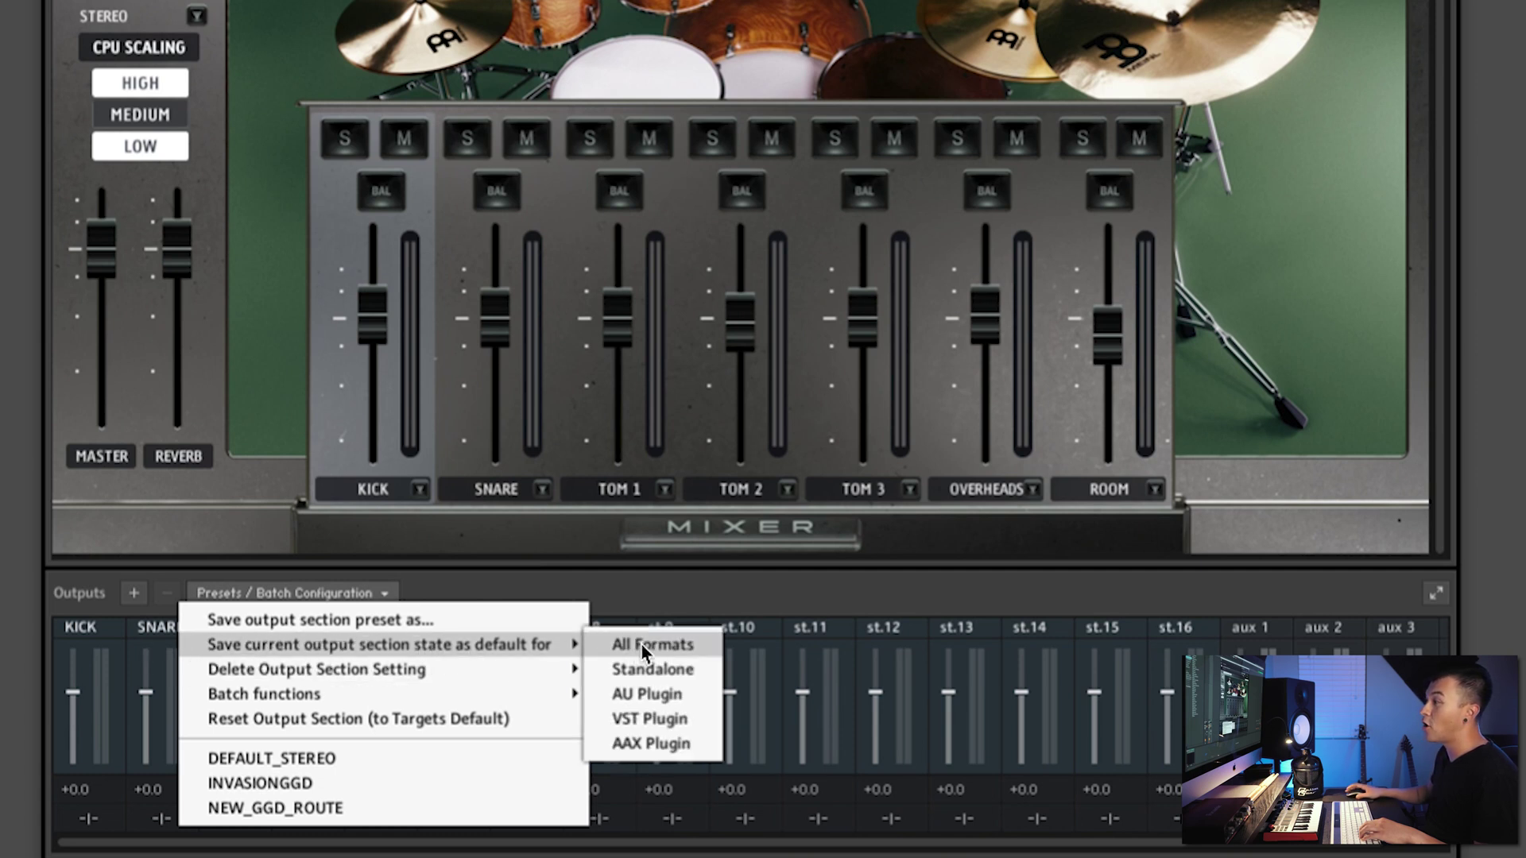
{"action": "left_click", "coordinate": [641, 646]}
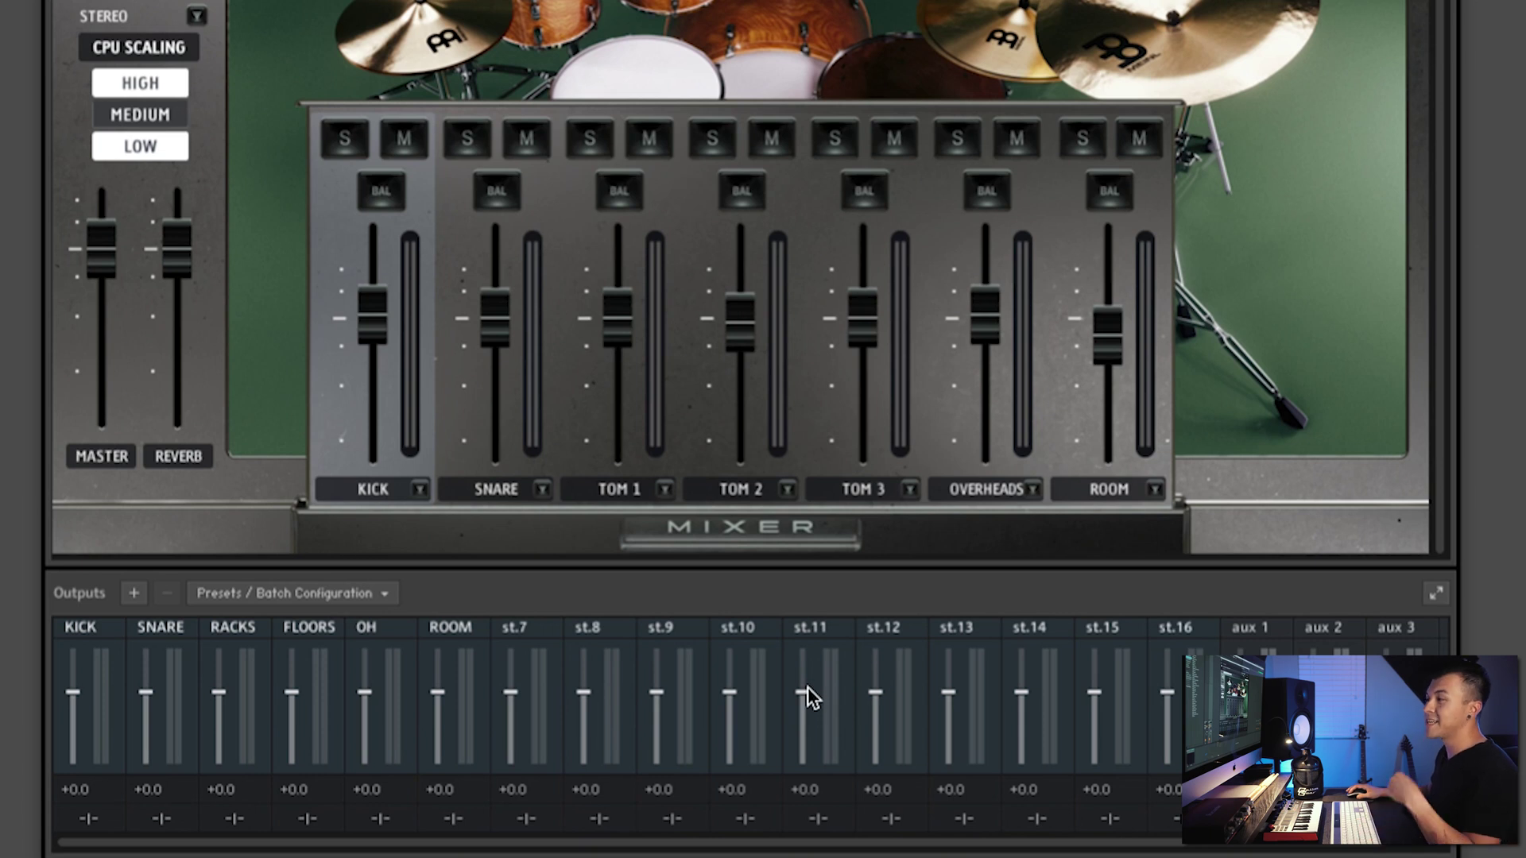
{"action": "left_click", "coordinate": [361, 596]}
{"action": "mouse_move", "coordinate": [482, 645]}
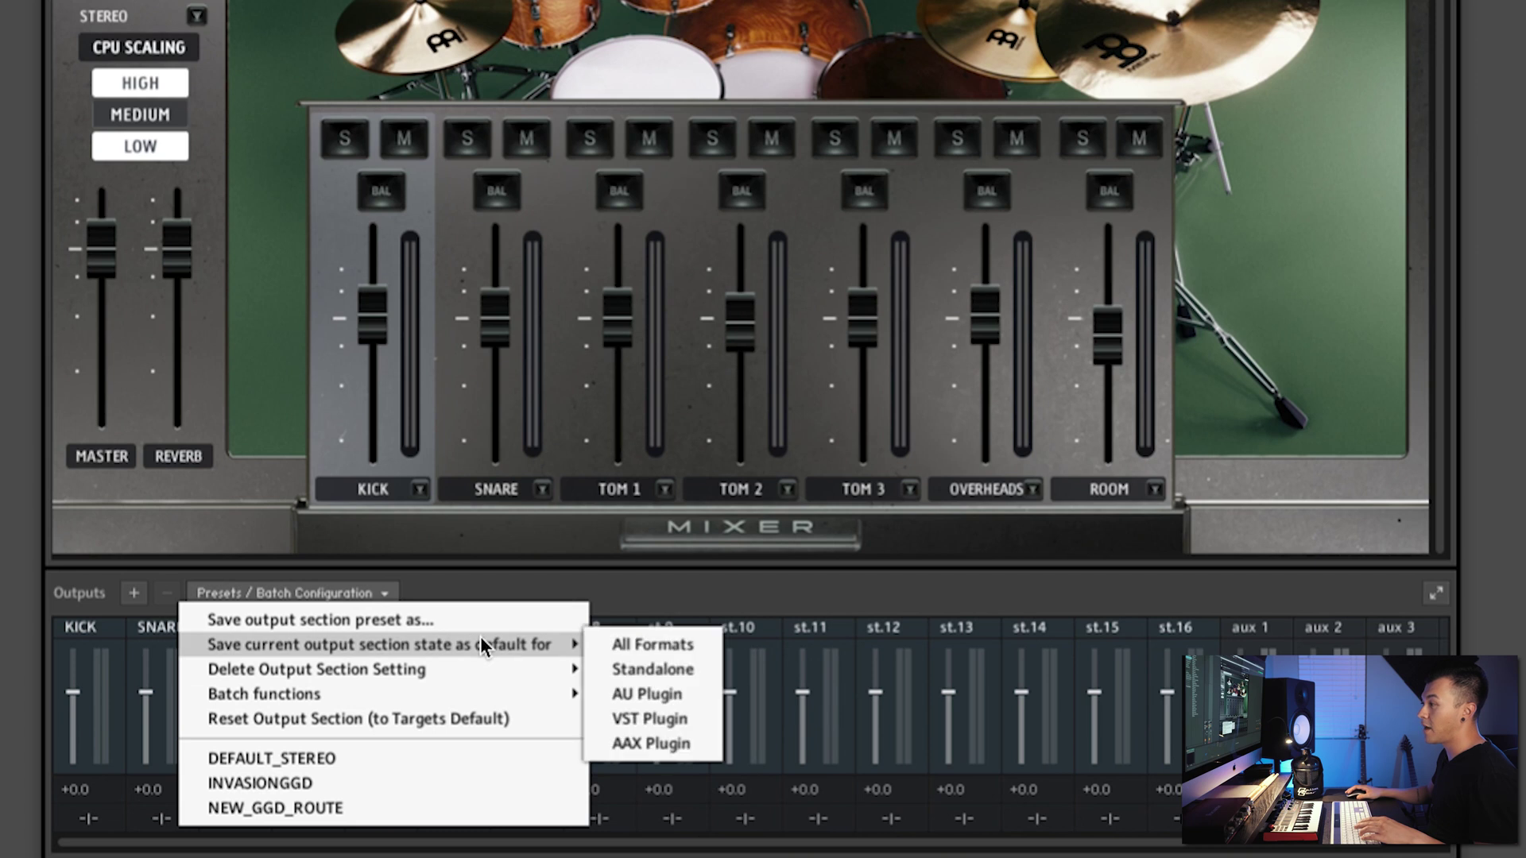
{"action": "left_click", "coordinate": [656, 651]}
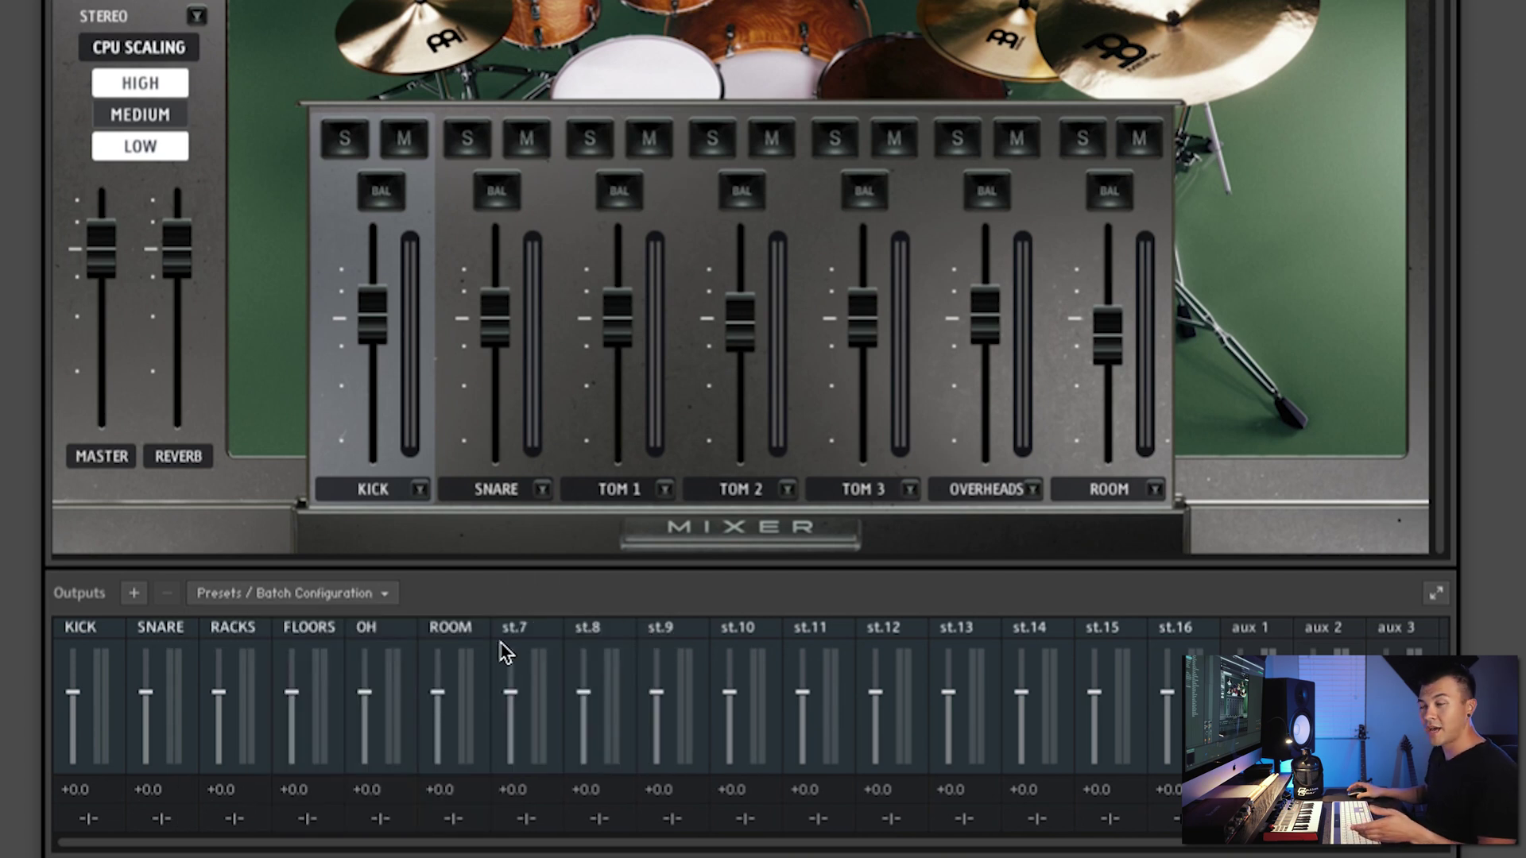
{"action": "left_click", "coordinate": [415, 487]}
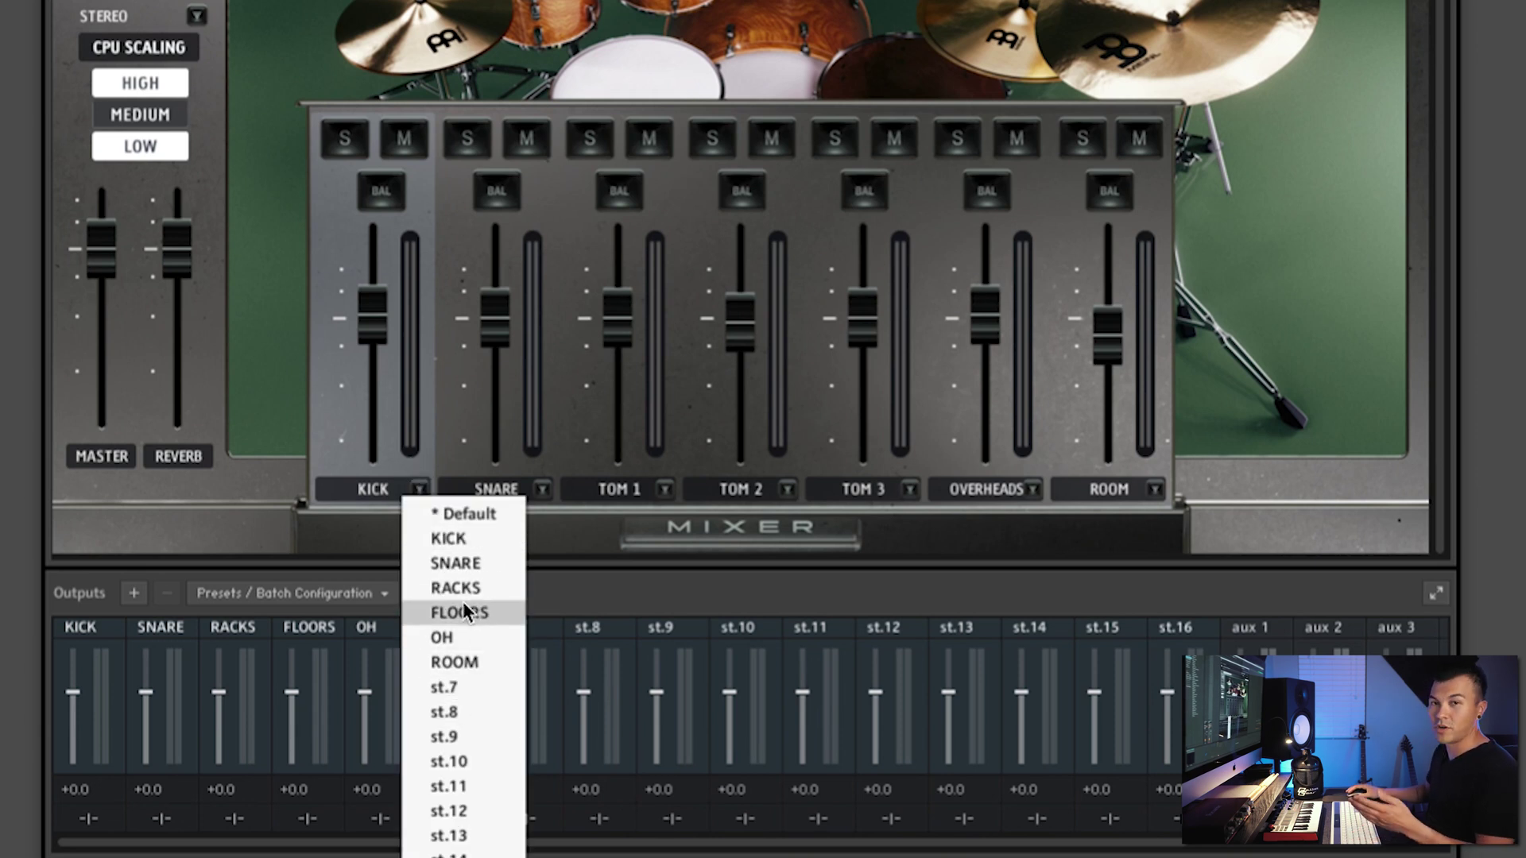
Close the KICK output list and collapse the instrument mixer to show the full kit.
{"action": "left_click", "coordinate": [385, 488]}
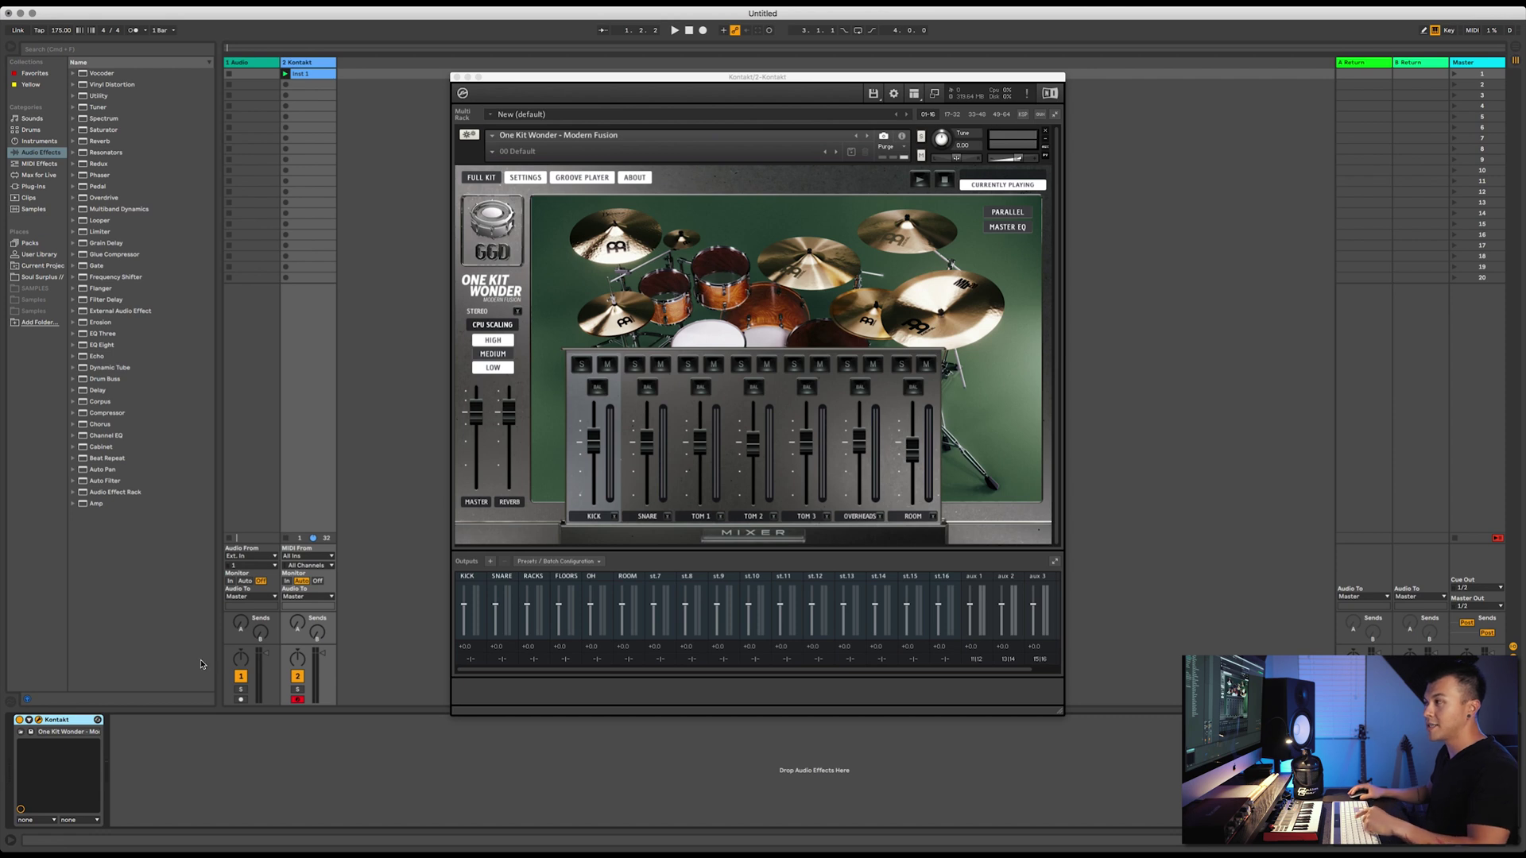
{"action": "left_click", "coordinate": [732, 536]}
{"action": "left_click", "coordinate": [731, 536]}
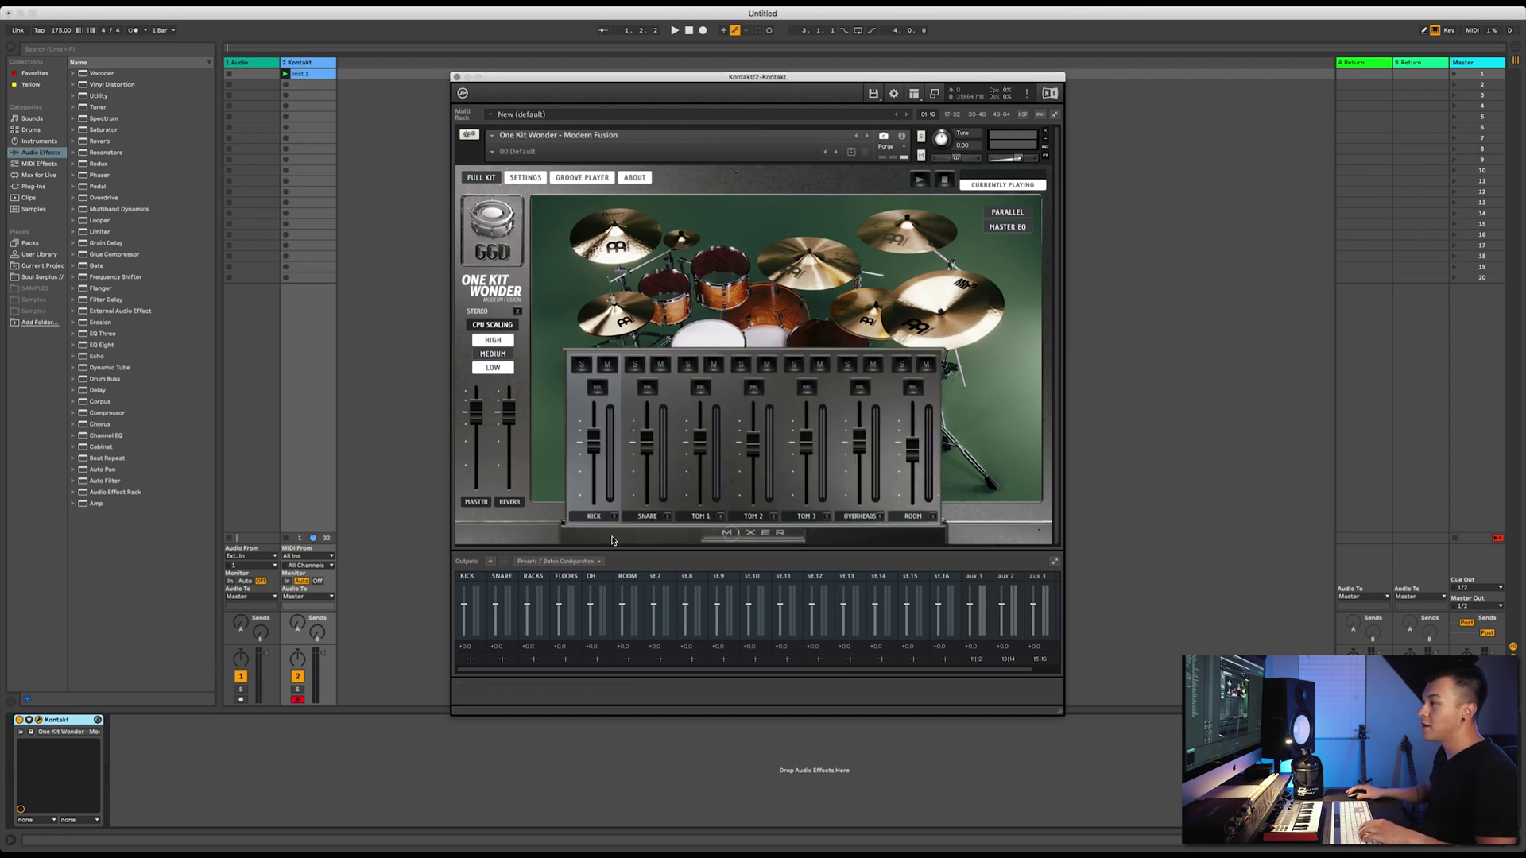
{"action": "left_click", "coordinate": [615, 518]}
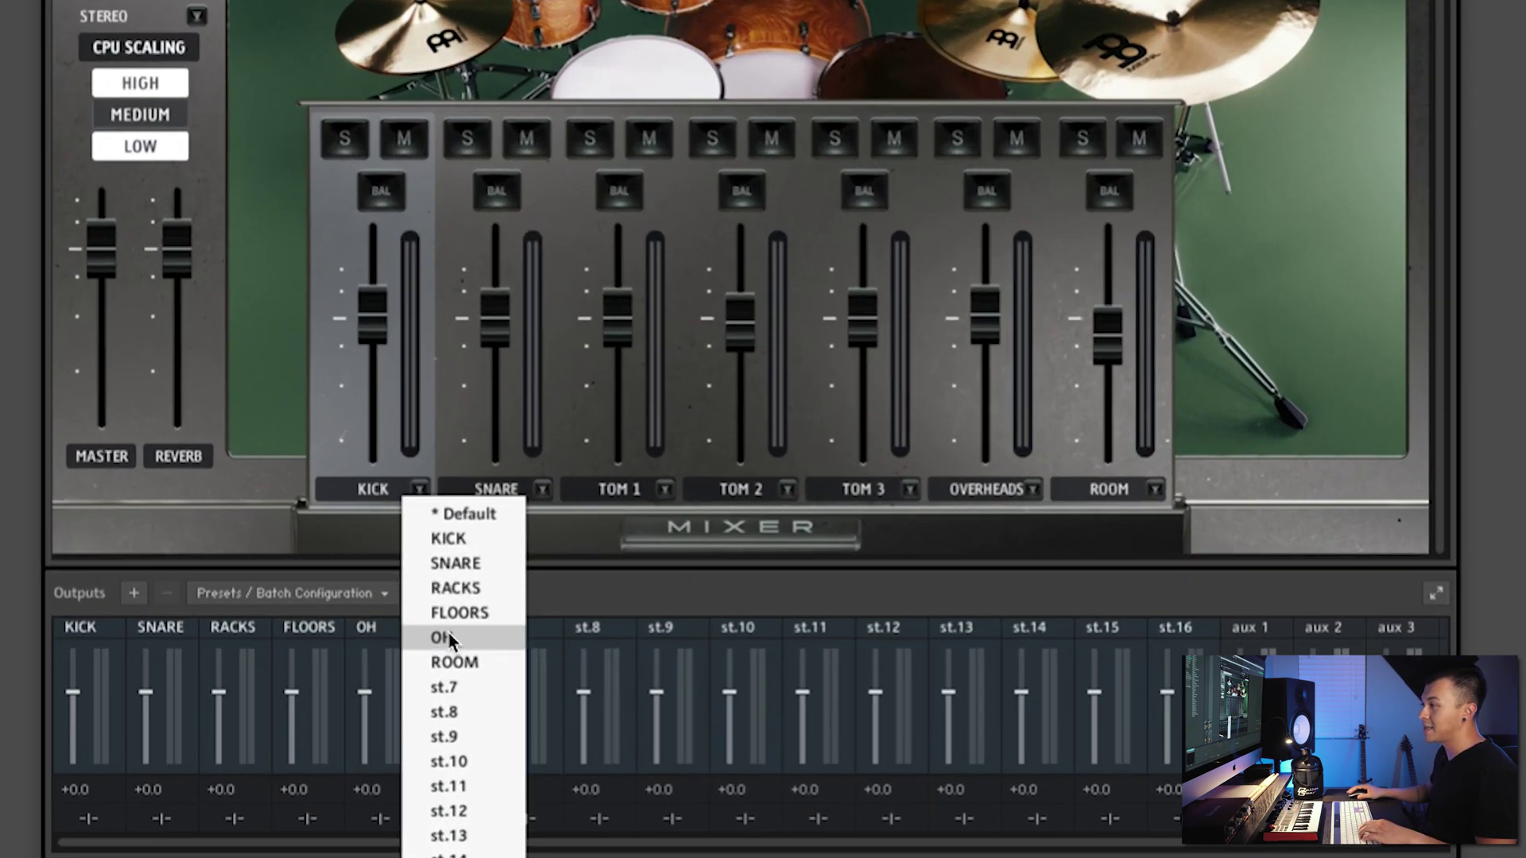
{"action": "left_click", "coordinate": [683, 541]}
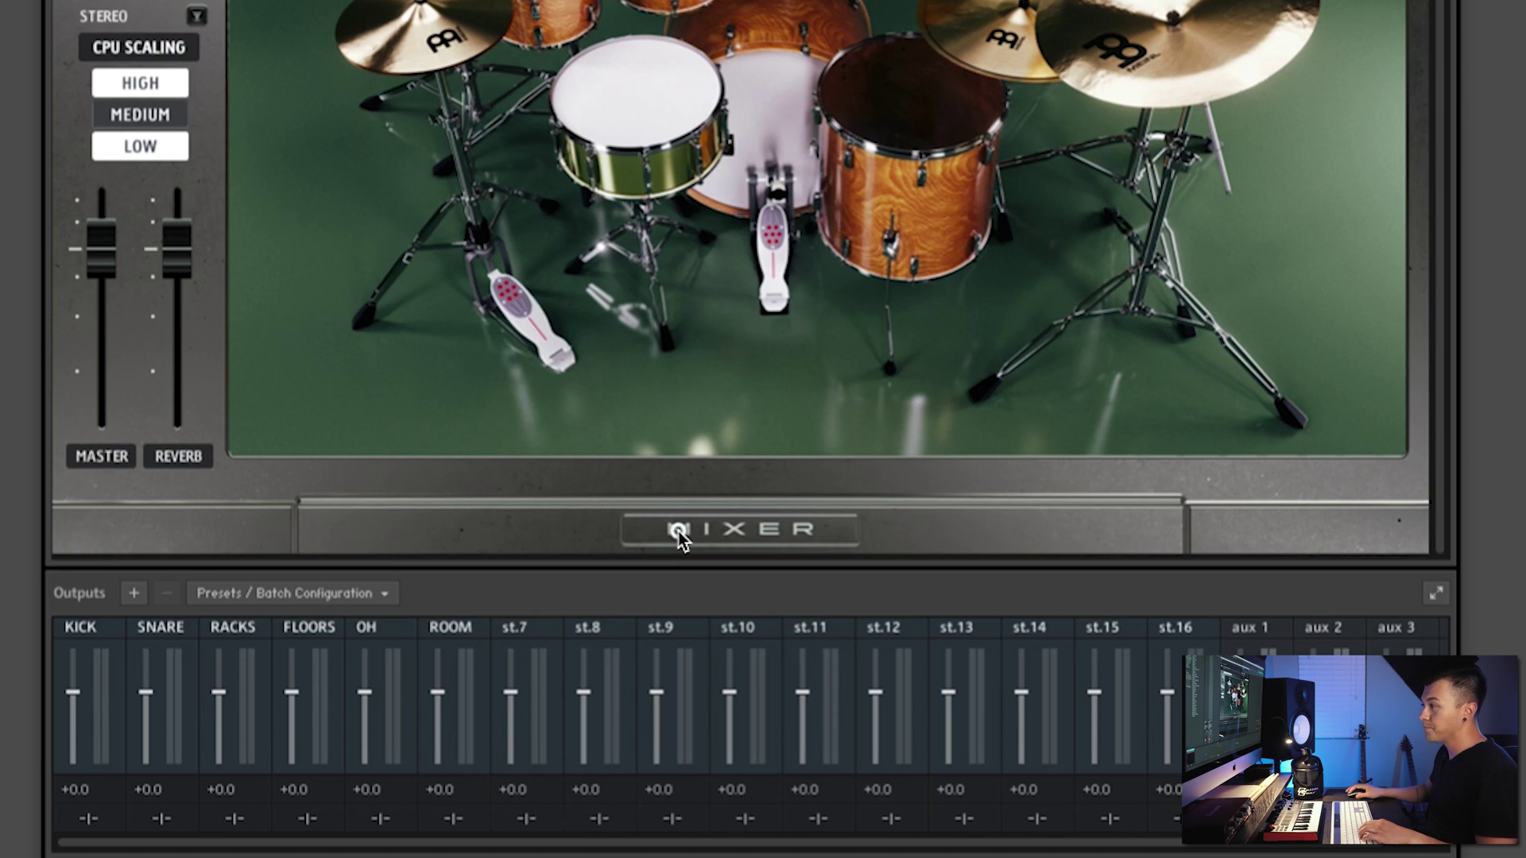
{"action": "left_click", "coordinate": [679, 536]}
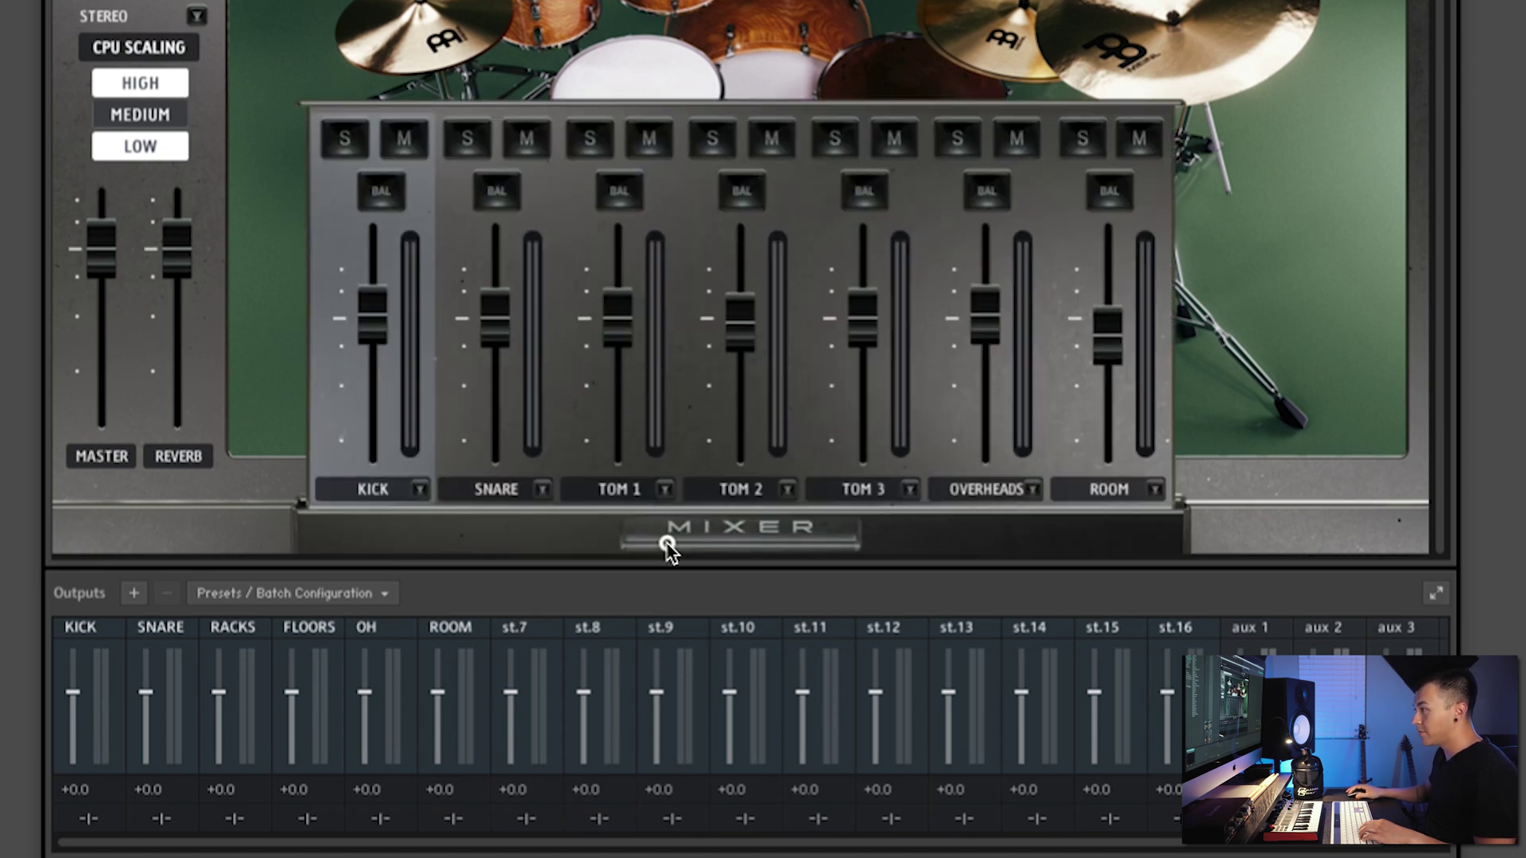
{"action": "left_click", "coordinate": [668, 545]}
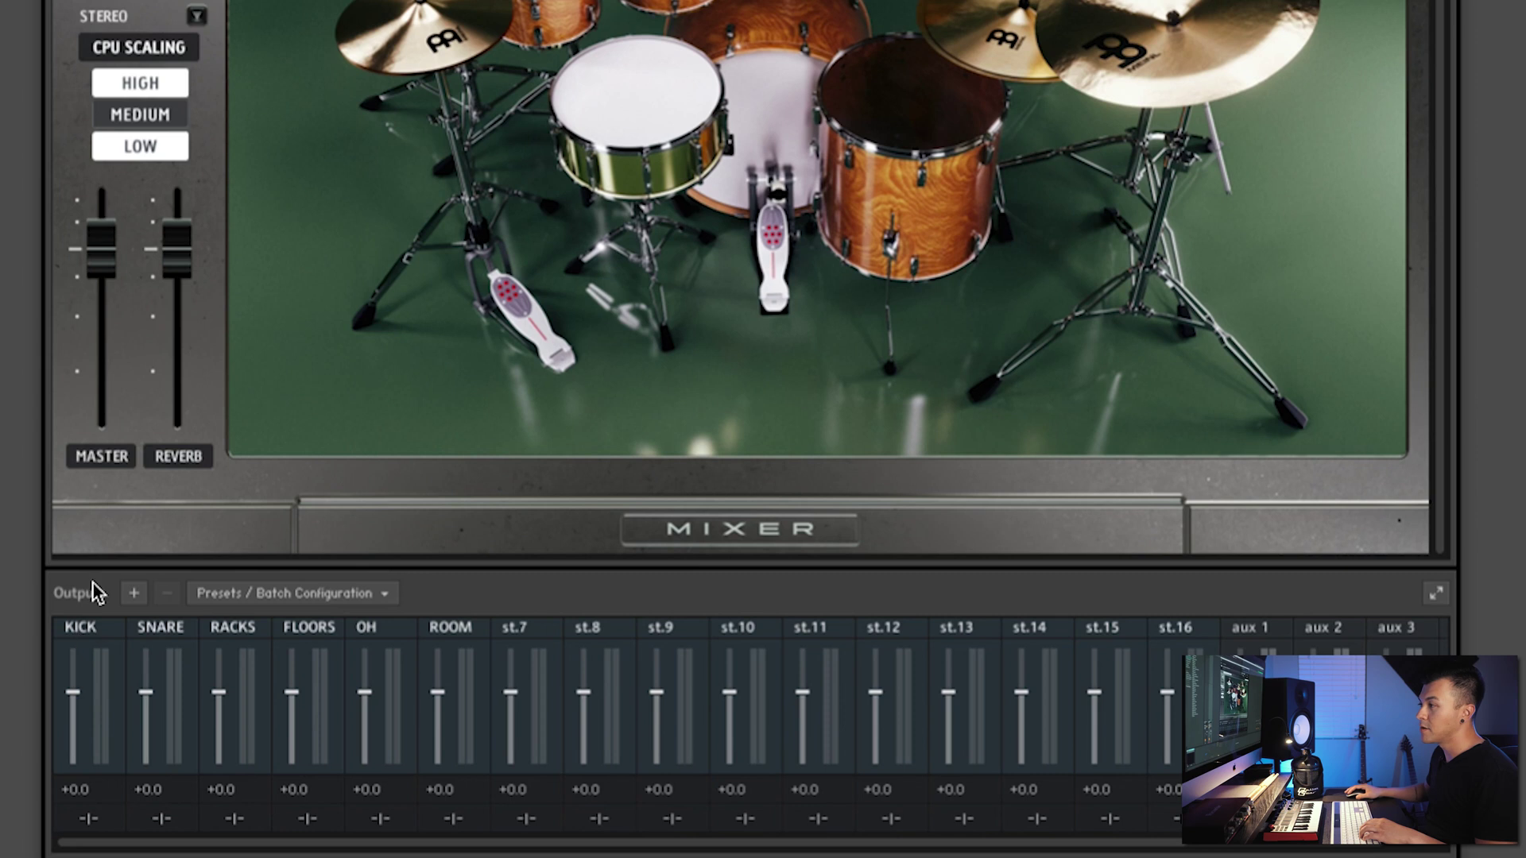
Route the KICK output to Kt. KICK [1] and [2] (outputs 1|2).
{"action": "left_click", "coordinate": [83, 820]}
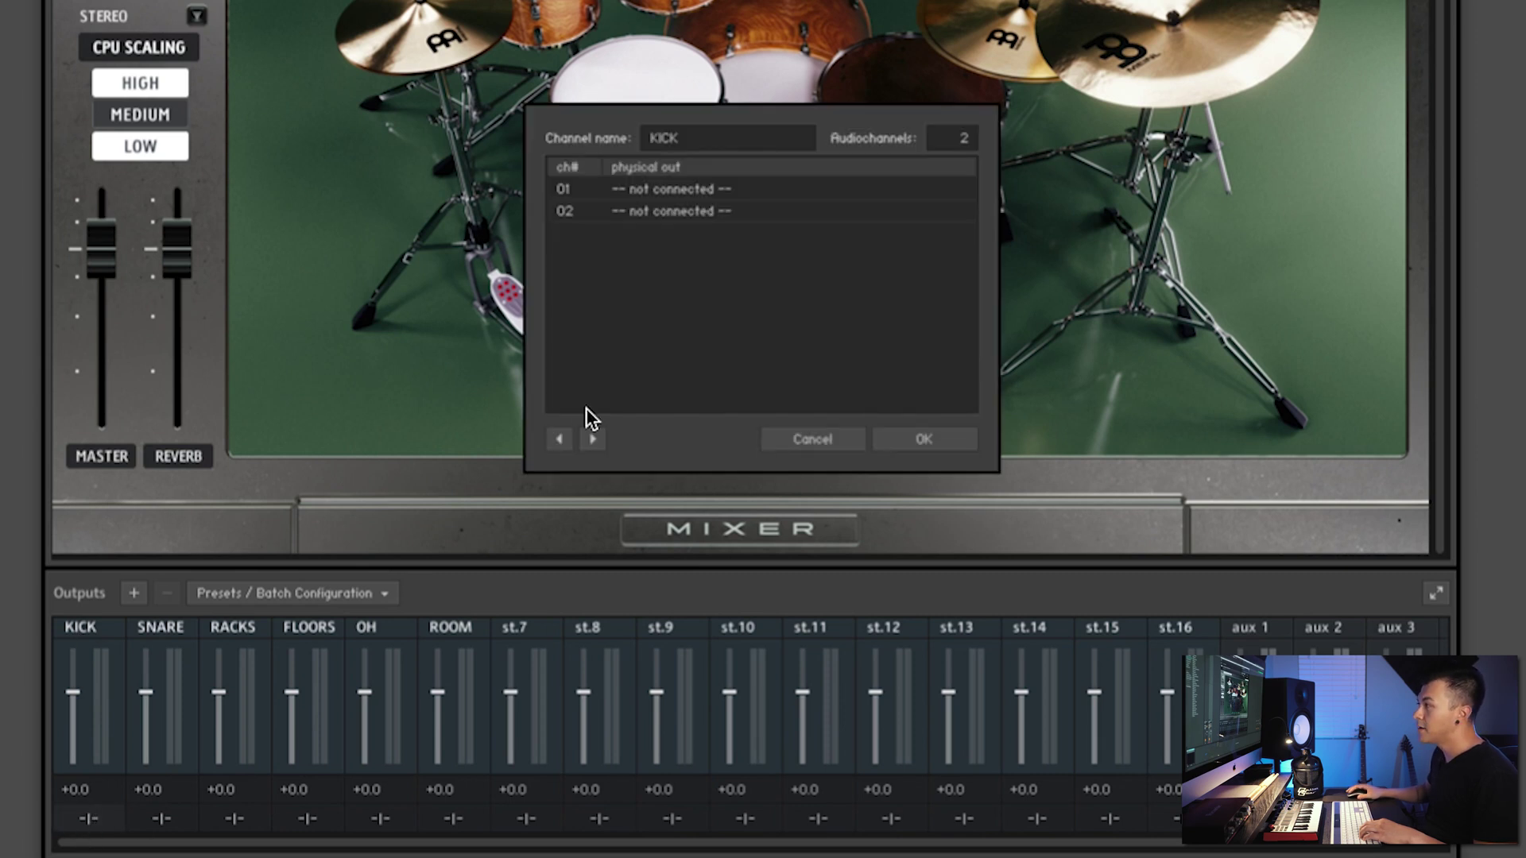
{"action": "left_click", "coordinate": [663, 193]}
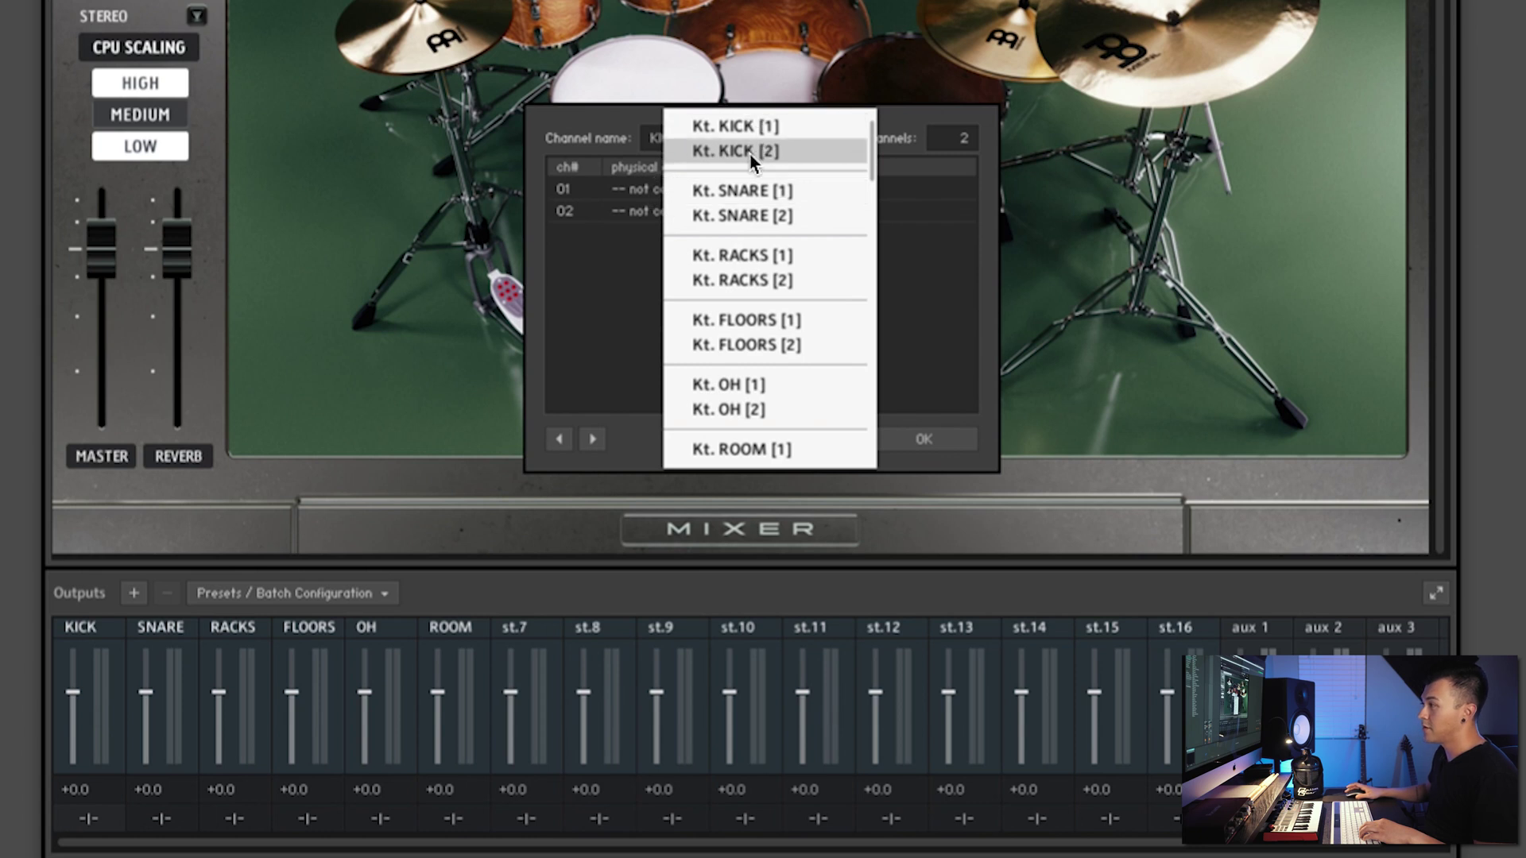
{"action": "scroll", "coordinate": [755, 397], "scroll_direction": "down", "scroll_amount": 3}
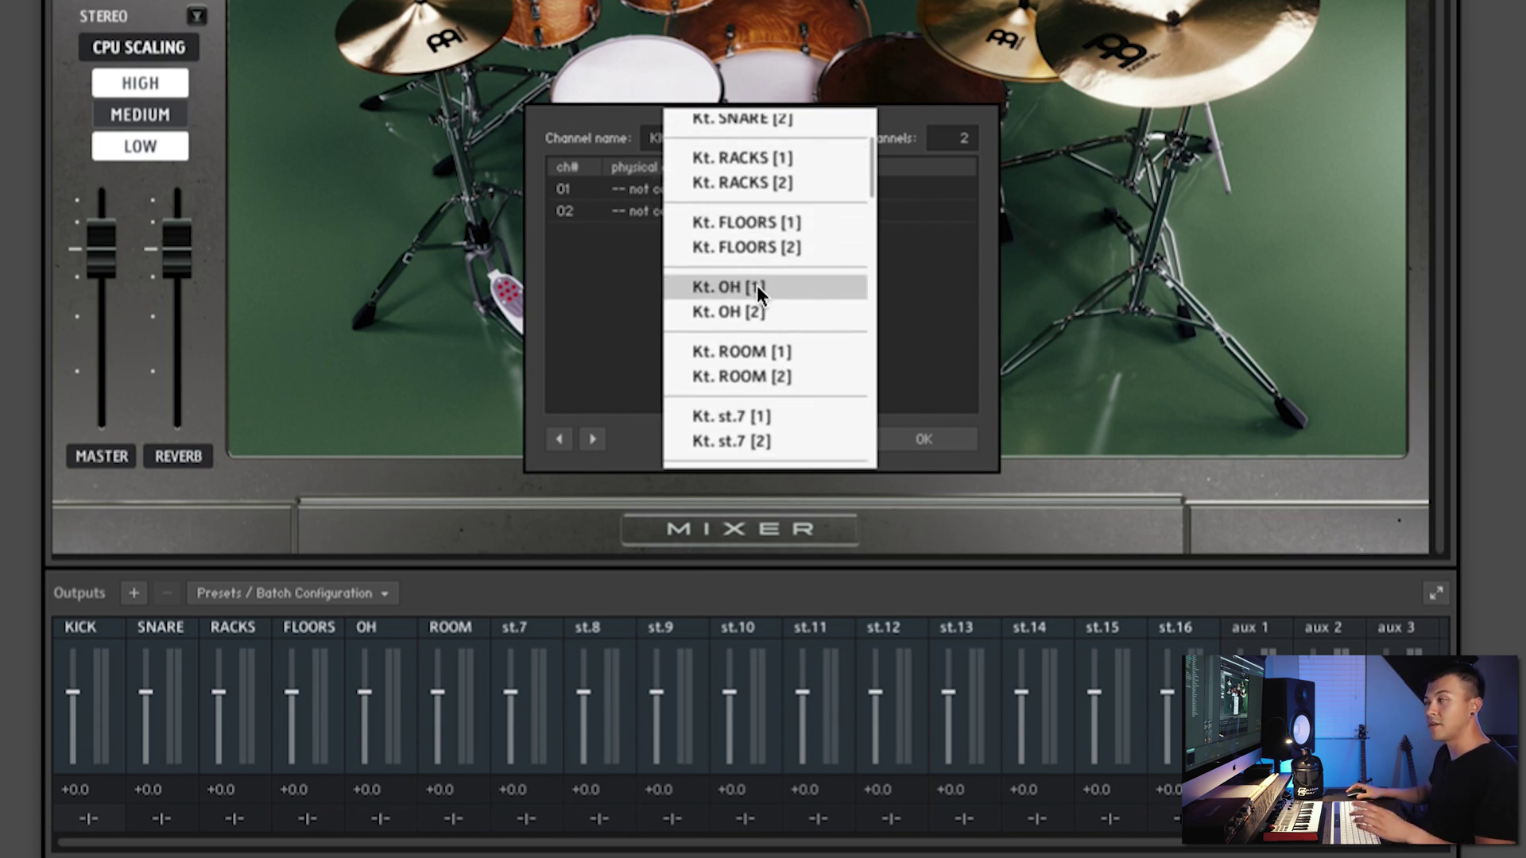
{"action": "scroll", "coordinate": [756, 288], "scroll_direction": "up", "scroll_amount": 3}
{"action": "scroll", "coordinate": [756, 289], "scroll_direction": "down", "scroll_amount": 6}
{"action": "scroll", "coordinate": [757, 293], "scroll_direction": "up", "scroll_amount": 6}
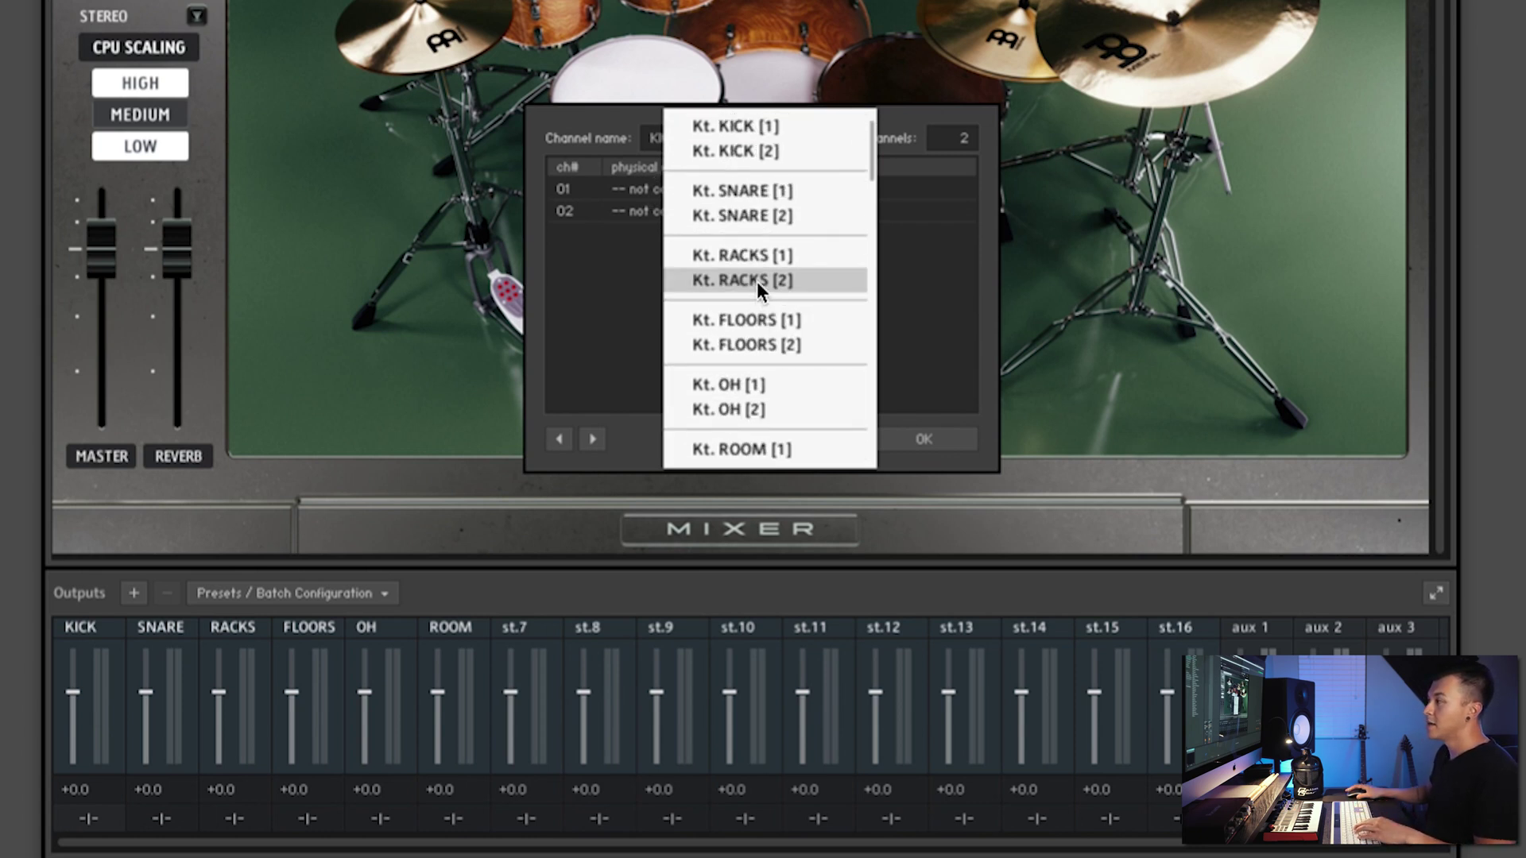
{"action": "left_click", "coordinate": [739, 127]}
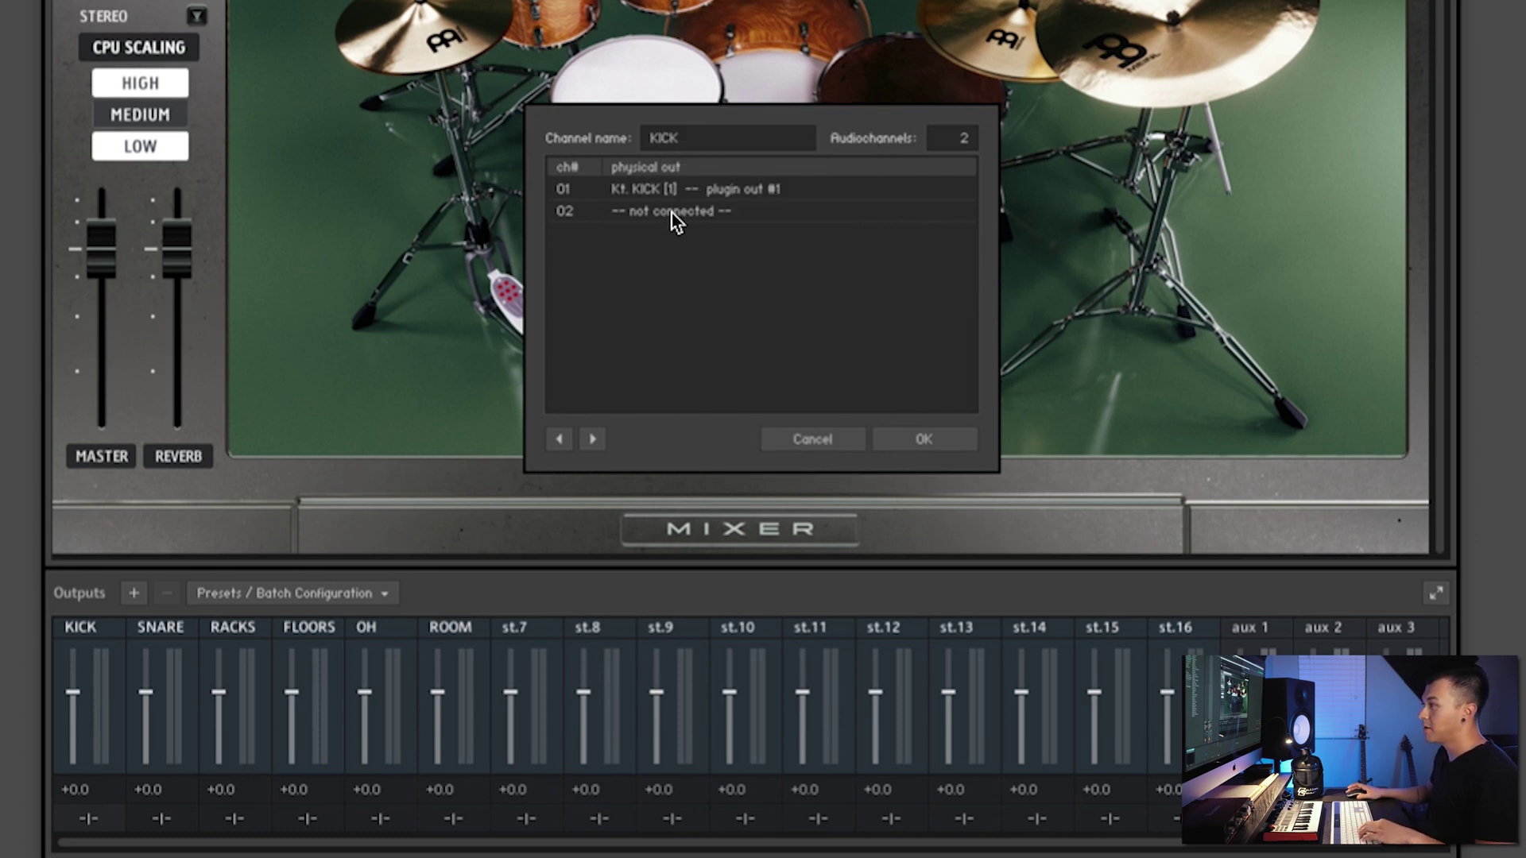
{"action": "left_click", "coordinate": [672, 211]}
{"action": "left_click", "coordinate": [719, 147]}
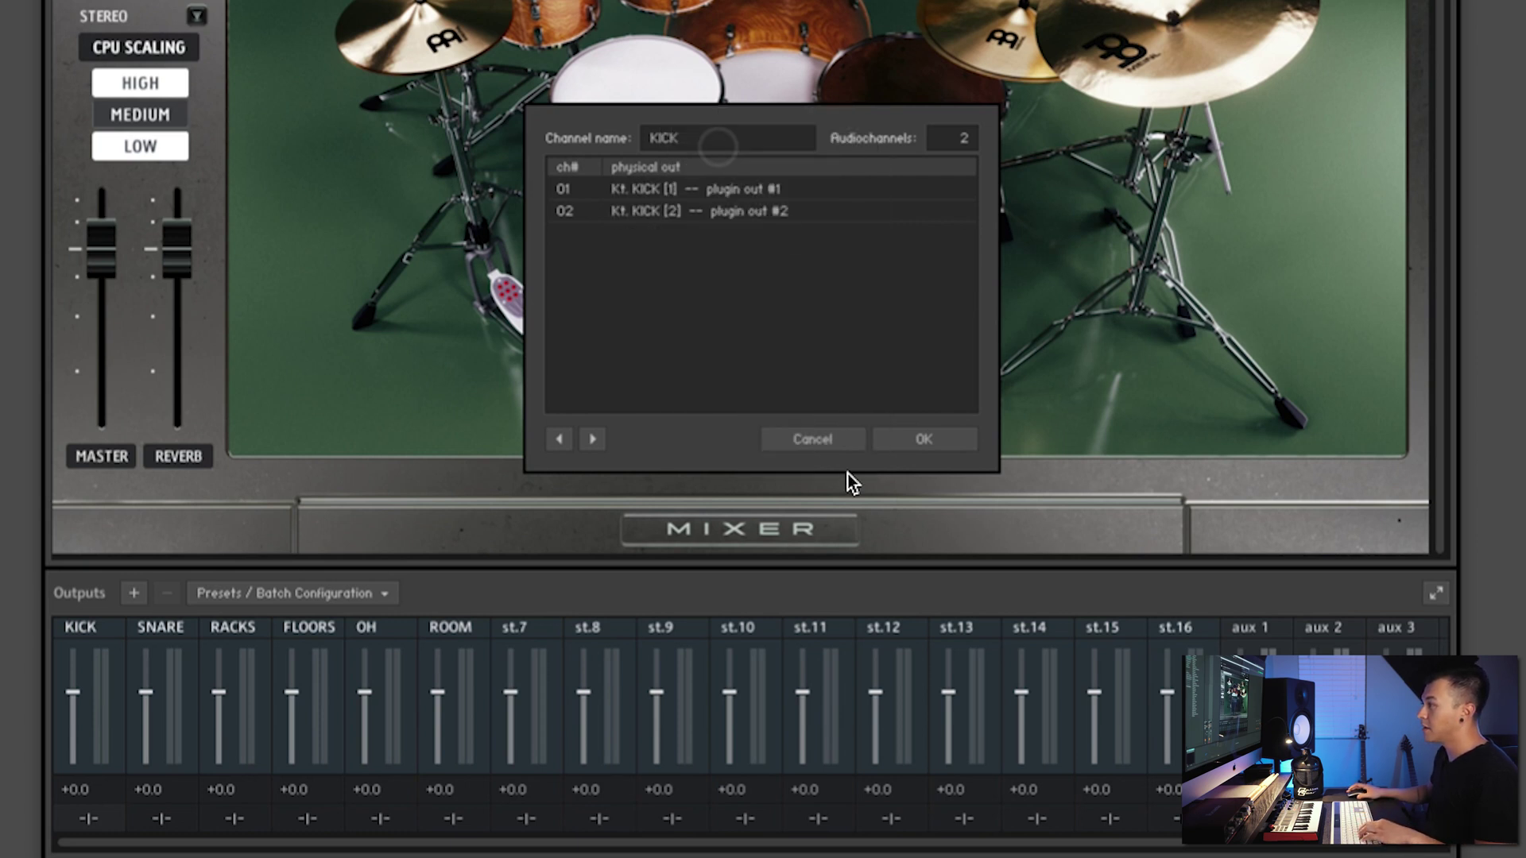
{"action": "left_click", "coordinate": [929, 439]}
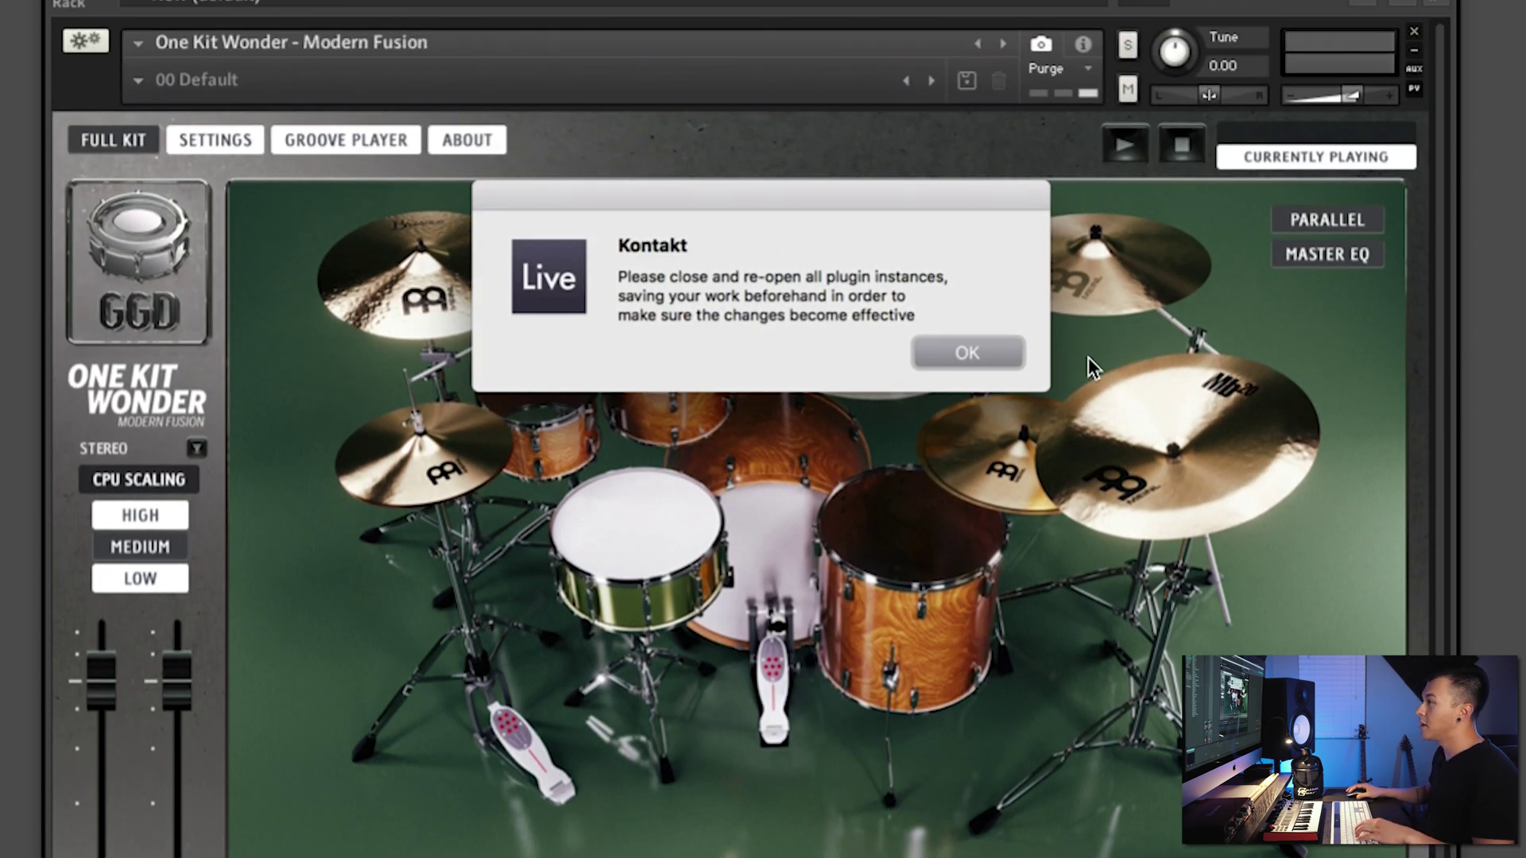
{"action": "left_click", "coordinate": [965, 348]}
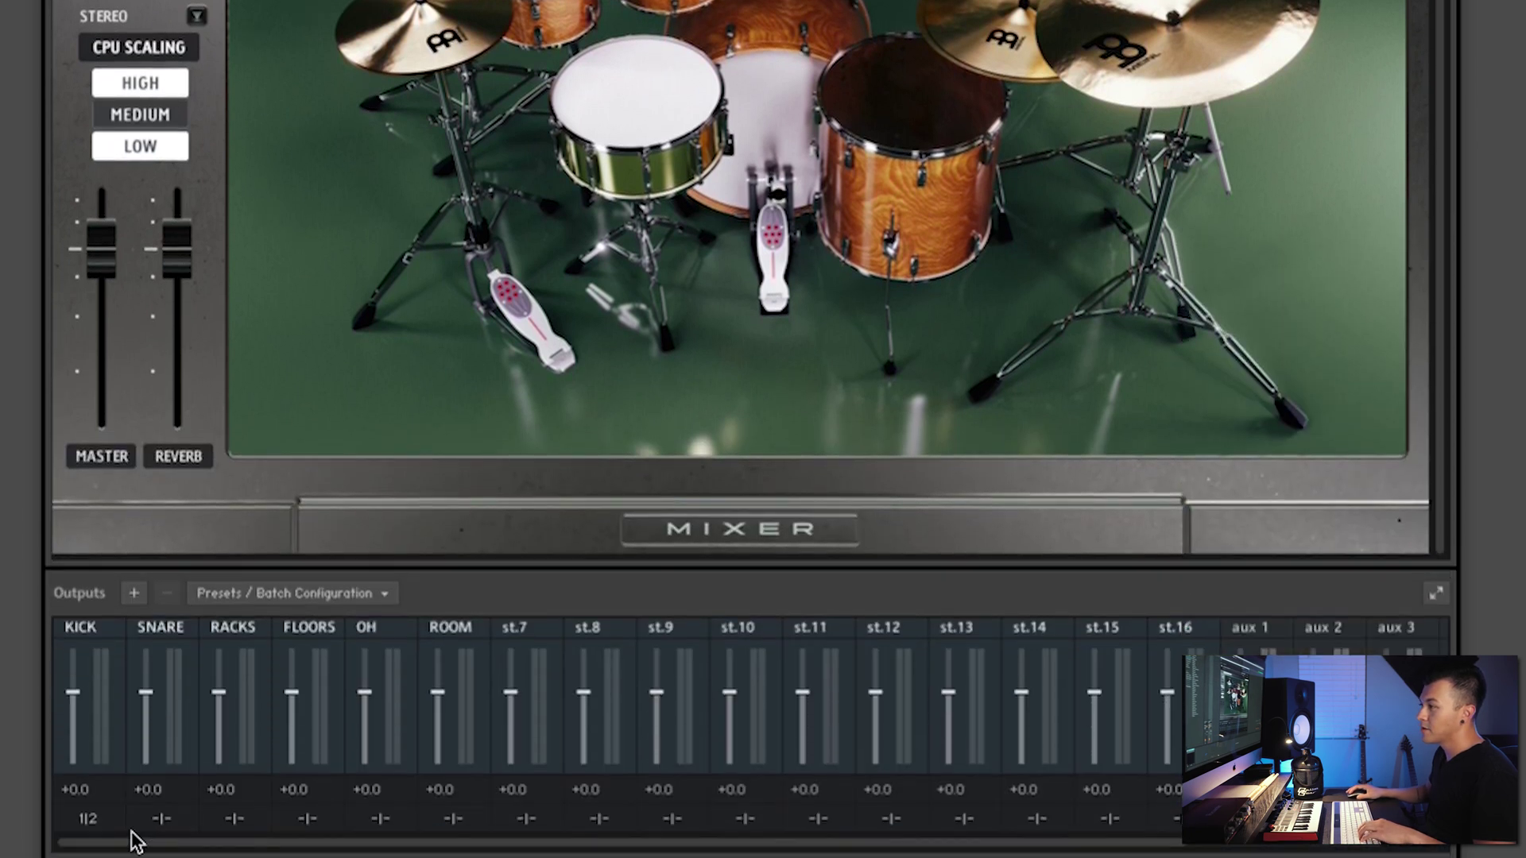
Route the SNARE output to Kt. SNARE [1] and [2] (outputs 3|4).
{"action": "left_click", "coordinate": [151, 819]}
{"action": "left_click", "coordinate": [672, 190]}
{"action": "left_click", "coordinate": [675, 192]}
{"action": "left_click", "coordinate": [663, 194]}
{"action": "left_click", "coordinate": [700, 211]}
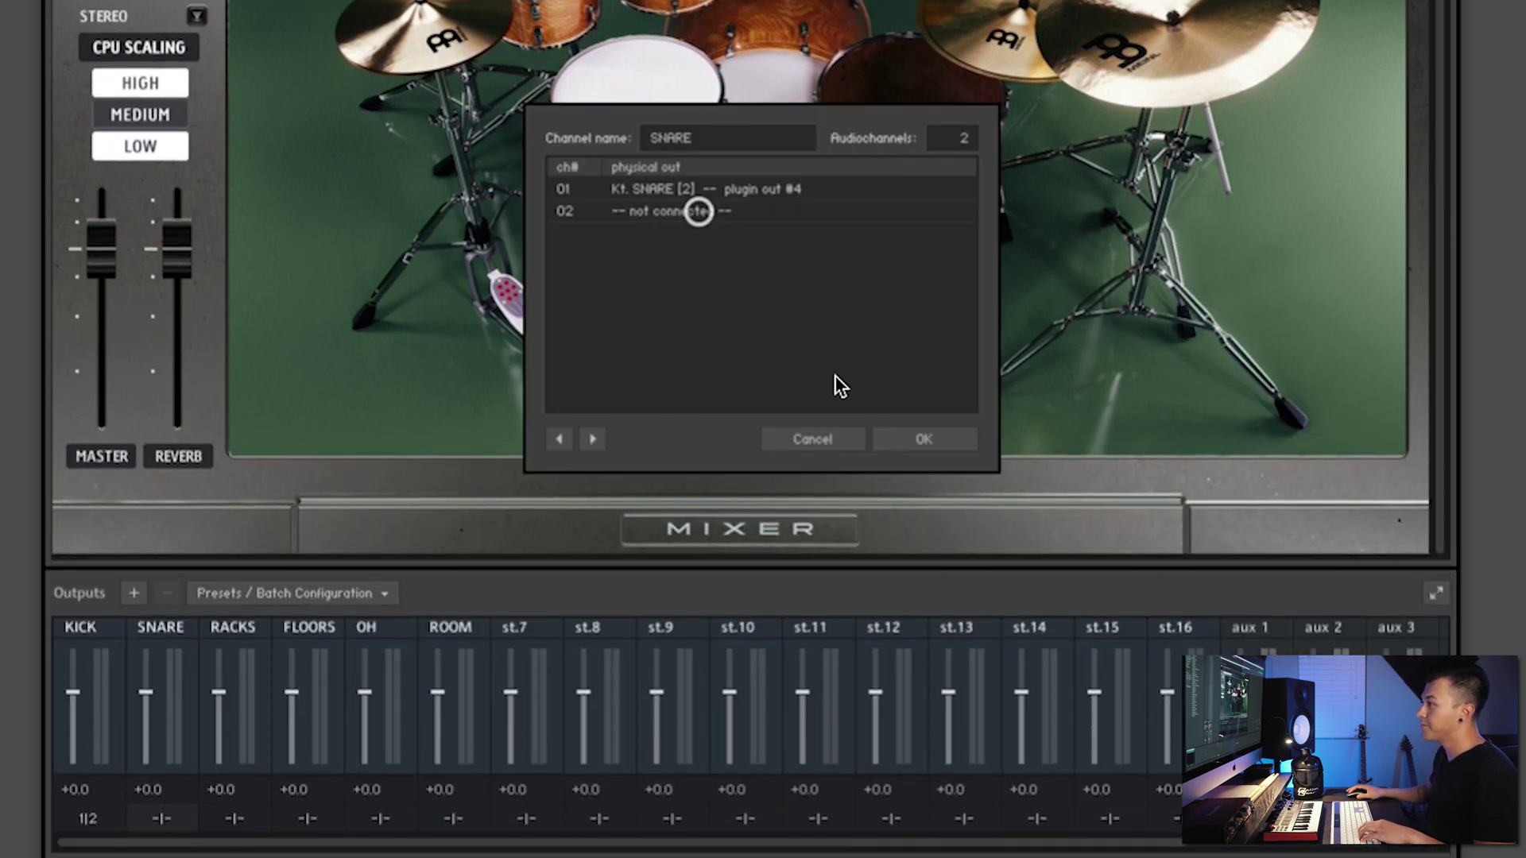
{"action": "left_click", "coordinate": [910, 434]}
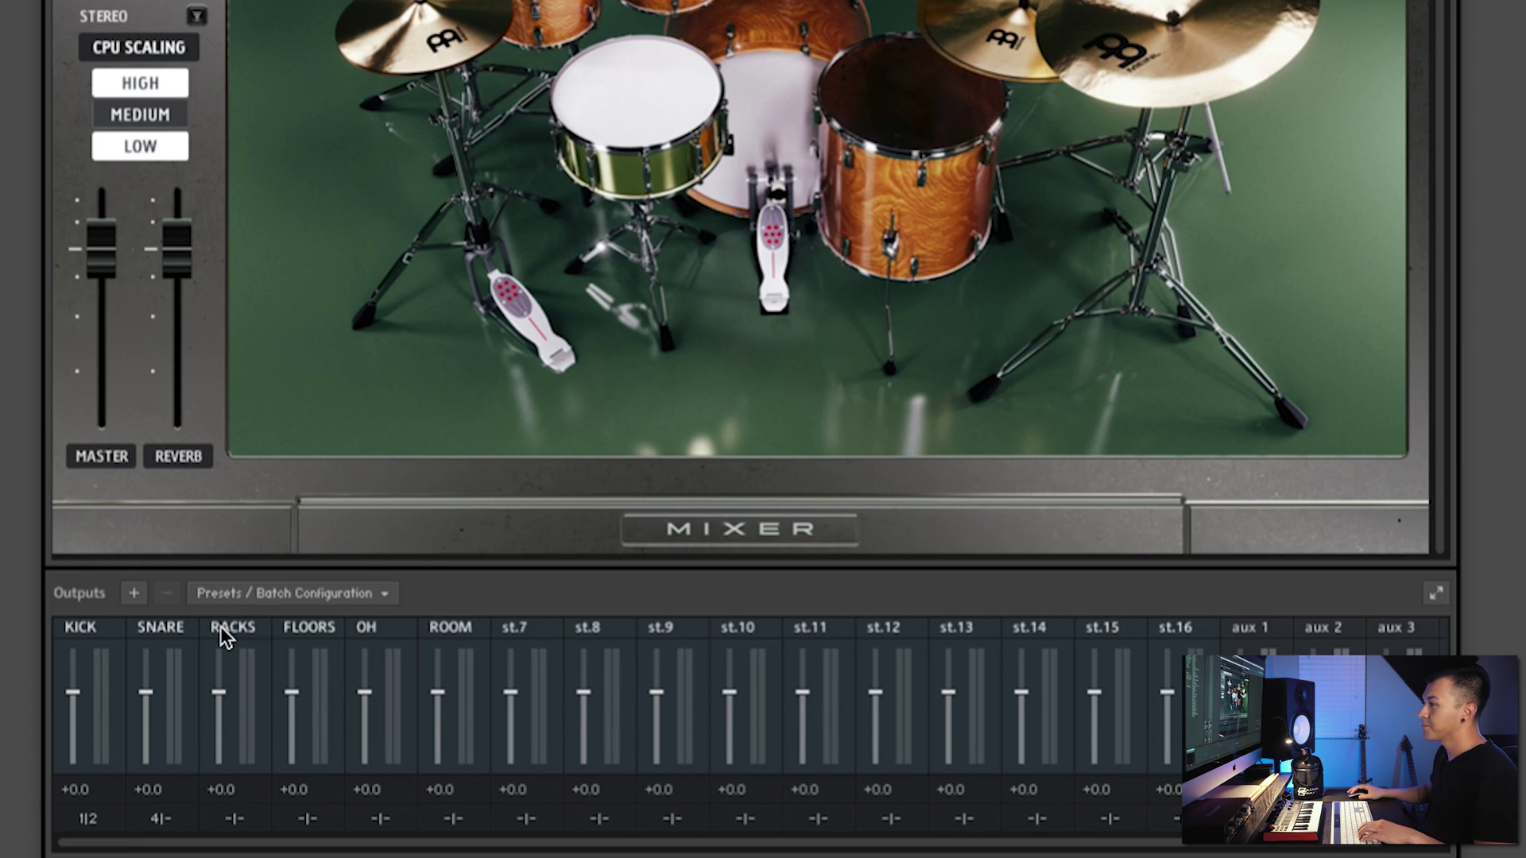
{"action": "left_click", "coordinate": [233, 818]}
{"action": "left_click", "coordinate": [799, 439]}
{"action": "left_click", "coordinate": [167, 817]}
{"action": "left_click", "coordinate": [704, 190]}
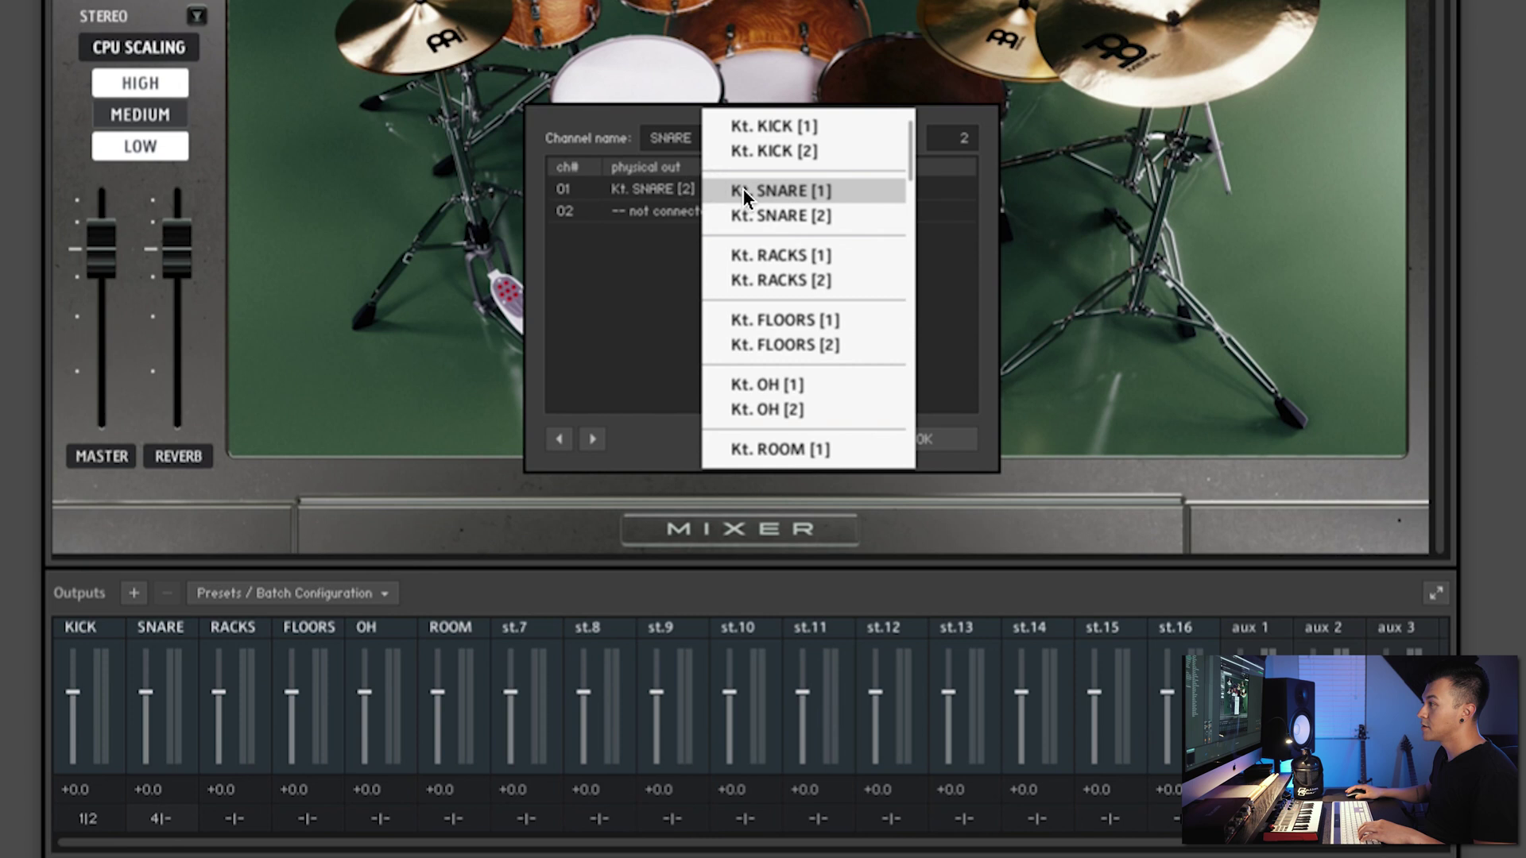
{"action": "left_click", "coordinate": [751, 191]}
{"action": "left_click", "coordinate": [727, 211]}
{"action": "left_click", "coordinate": [733, 215]}
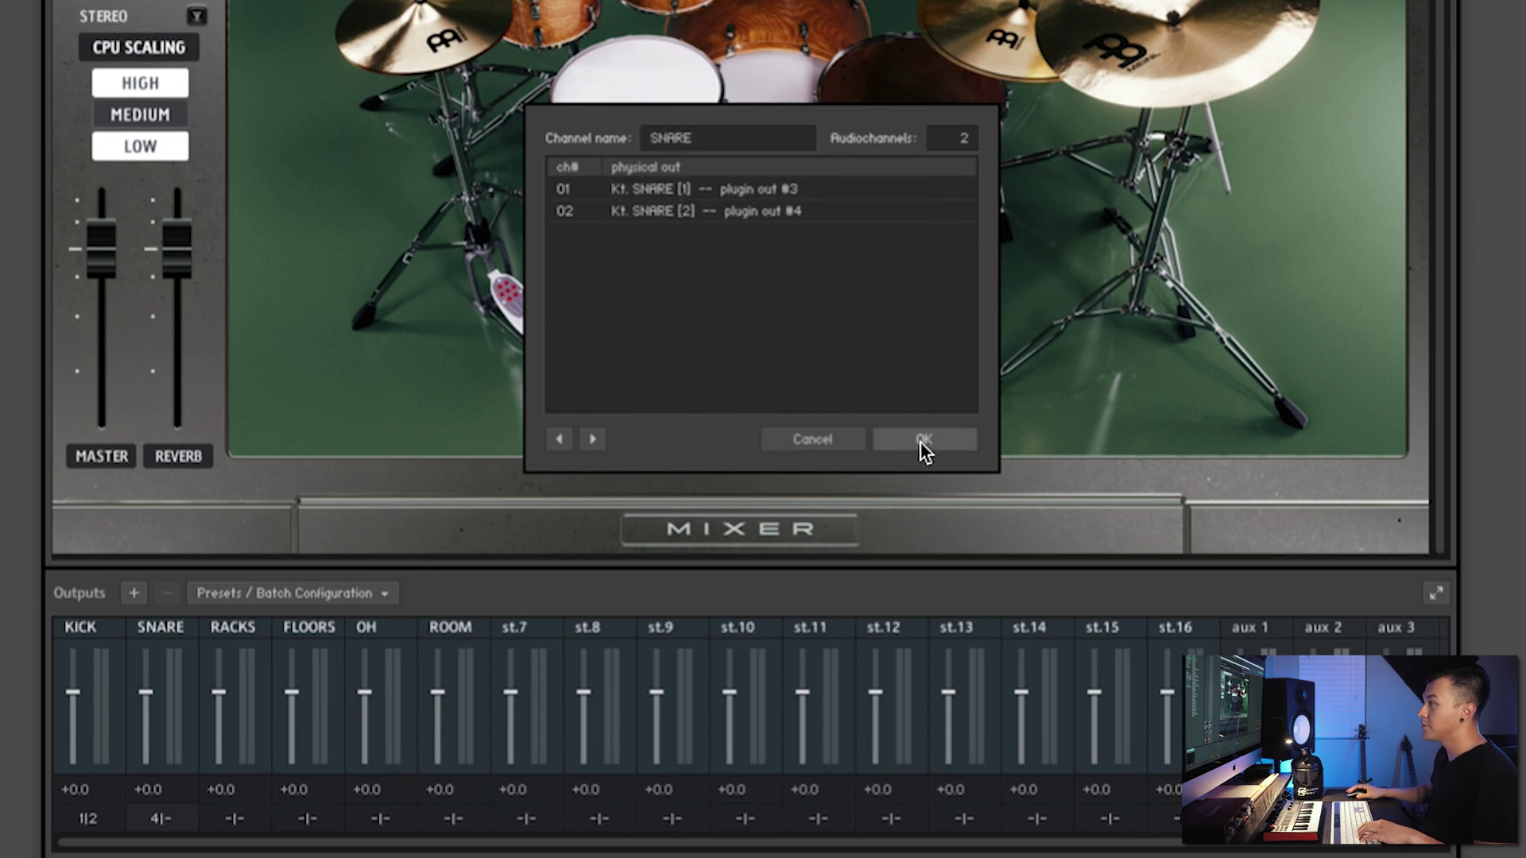
{"action": "left_click", "coordinate": [922, 439]}
Route the RACKS output to Kt. RACKS [1] and [2] (outputs 5|6).
{"action": "left_click", "coordinate": [221, 823]}
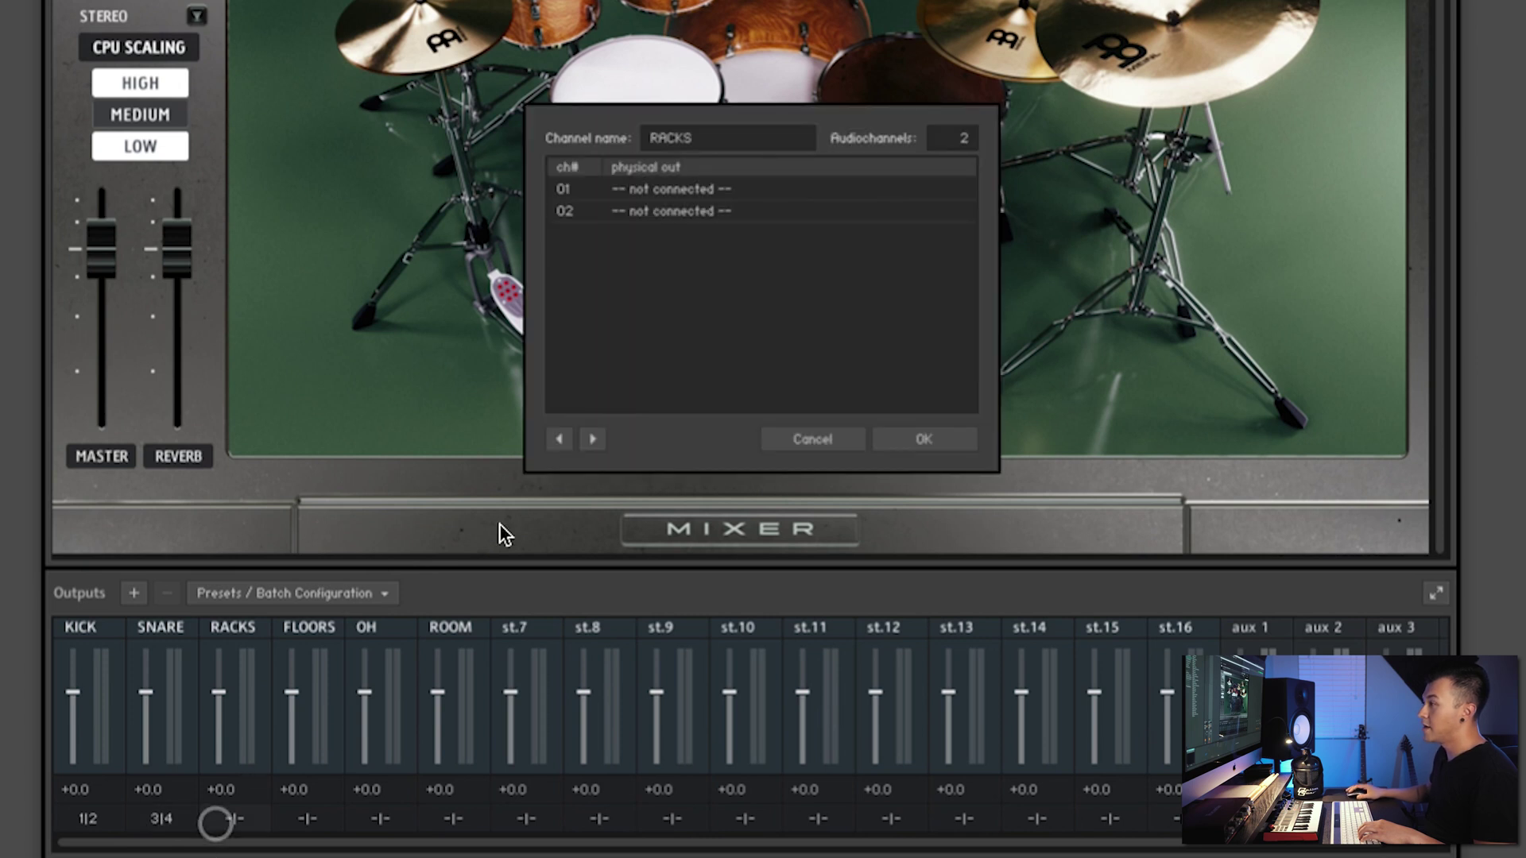
{"action": "left_click", "coordinate": [702, 189]}
{"action": "left_click", "coordinate": [719, 257]}
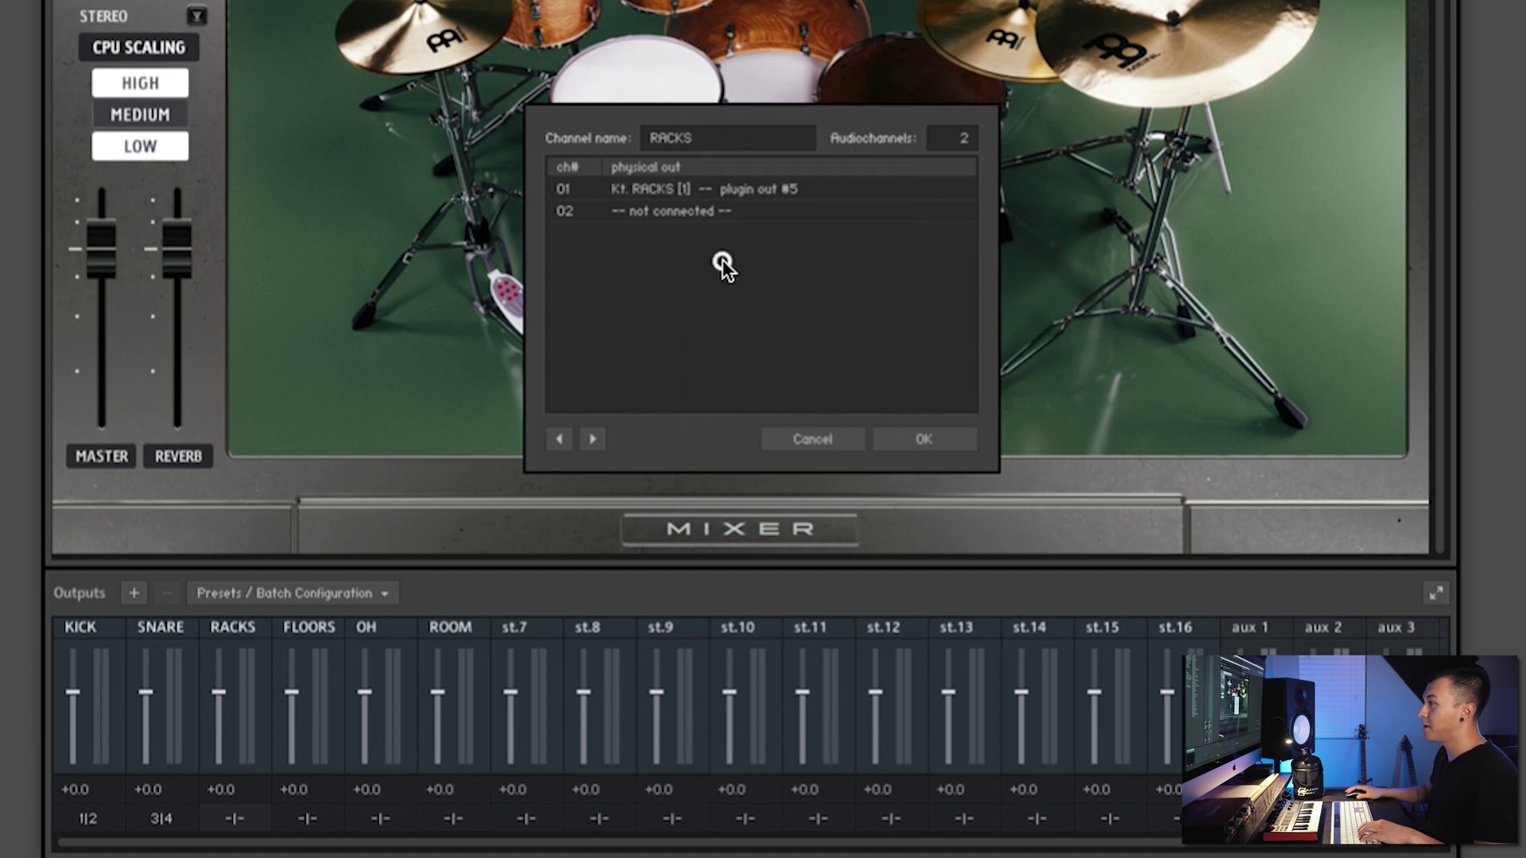
{"action": "left_click", "coordinate": [660, 212]}
{"action": "left_click", "coordinate": [707, 288]}
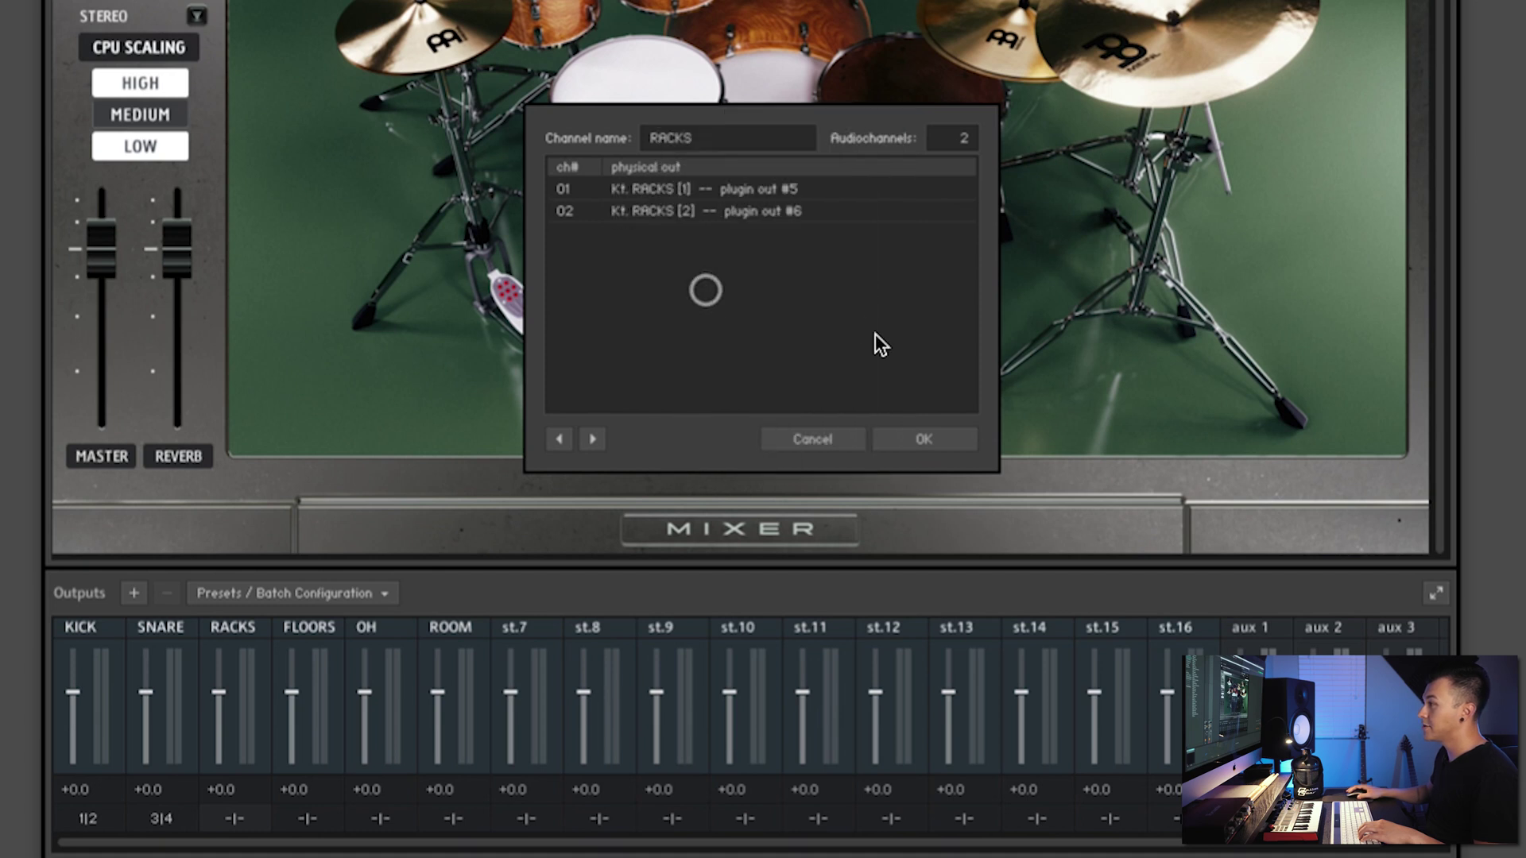
{"action": "left_click", "coordinate": [922, 439]}
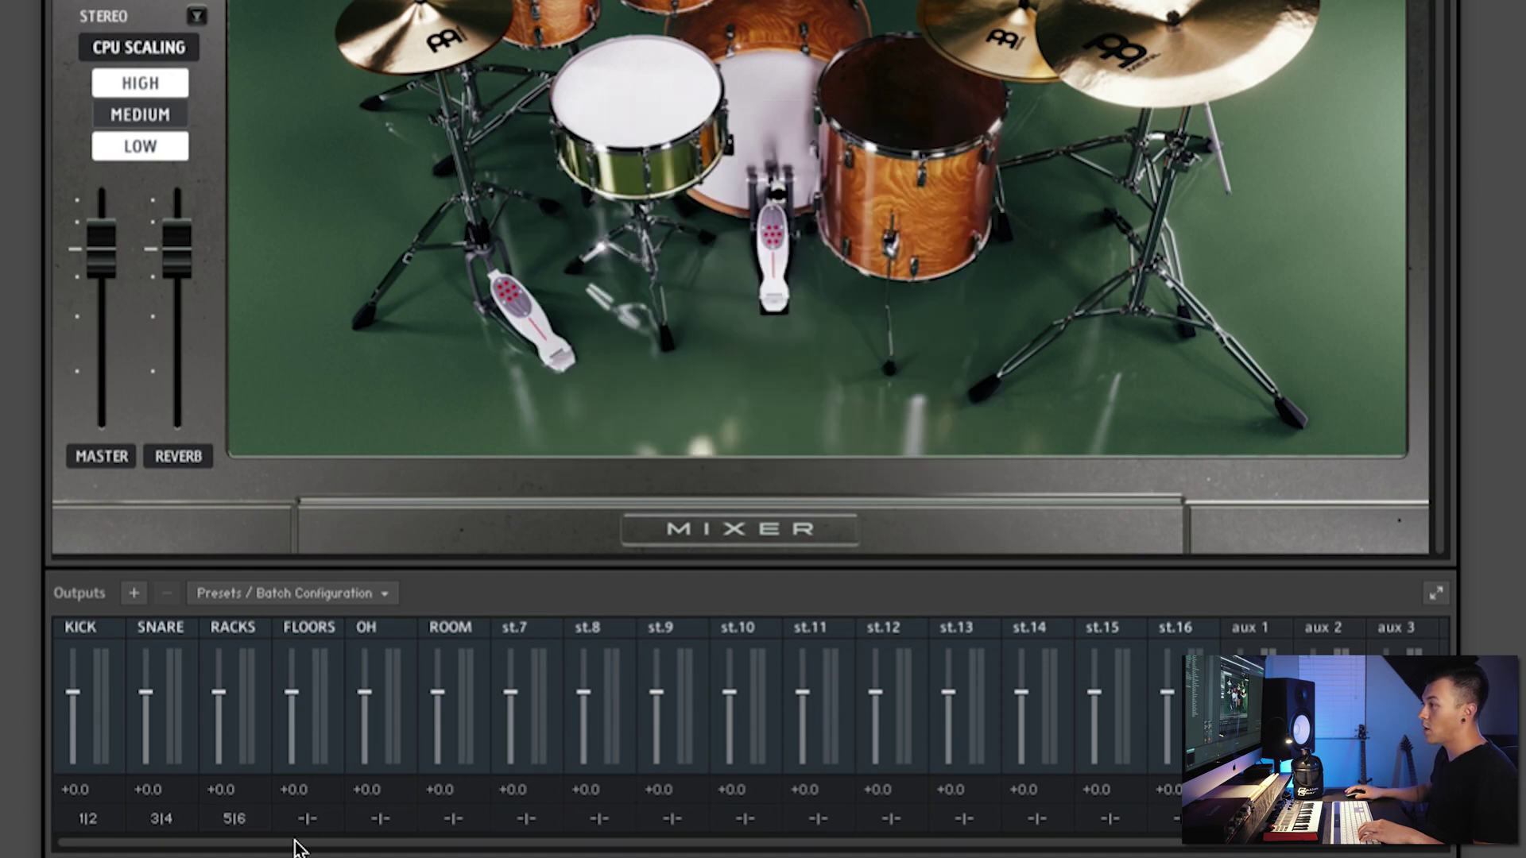
Route the FLOORS output to Kt. FLOORS [1] and [2] (outputs 7|8).
{"action": "left_click", "coordinate": [306, 819]}
{"action": "left_click", "coordinate": [660, 189]}
{"action": "left_click", "coordinate": [755, 319]}
{"action": "left_click", "coordinate": [660, 211]}
{"action": "left_click", "coordinate": [755, 344]}
{"action": "left_click", "coordinate": [922, 439]}
Route the OH output to Kt. OH [1] and [2] (outputs 9|10).
{"action": "left_click", "coordinate": [386, 822]}
{"action": "left_click", "coordinate": [672, 191]}
{"action": "left_click", "coordinate": [738, 384]}
{"action": "left_click", "coordinate": [660, 212]}
{"action": "left_click", "coordinate": [738, 409]}
{"action": "left_click", "coordinate": [922, 439]}
Route the ROOM output to Kt. ROOM [1] and [2].
{"action": "left_click", "coordinate": [453, 818]}
{"action": "left_click", "coordinate": [640, 189]}
{"action": "left_click", "coordinate": [730, 449]}
{"action": "left_click", "coordinate": [640, 211]}
{"action": "scroll", "coordinate": [863, 143], "scroll_direction": "down", "scroll_amount": 1}
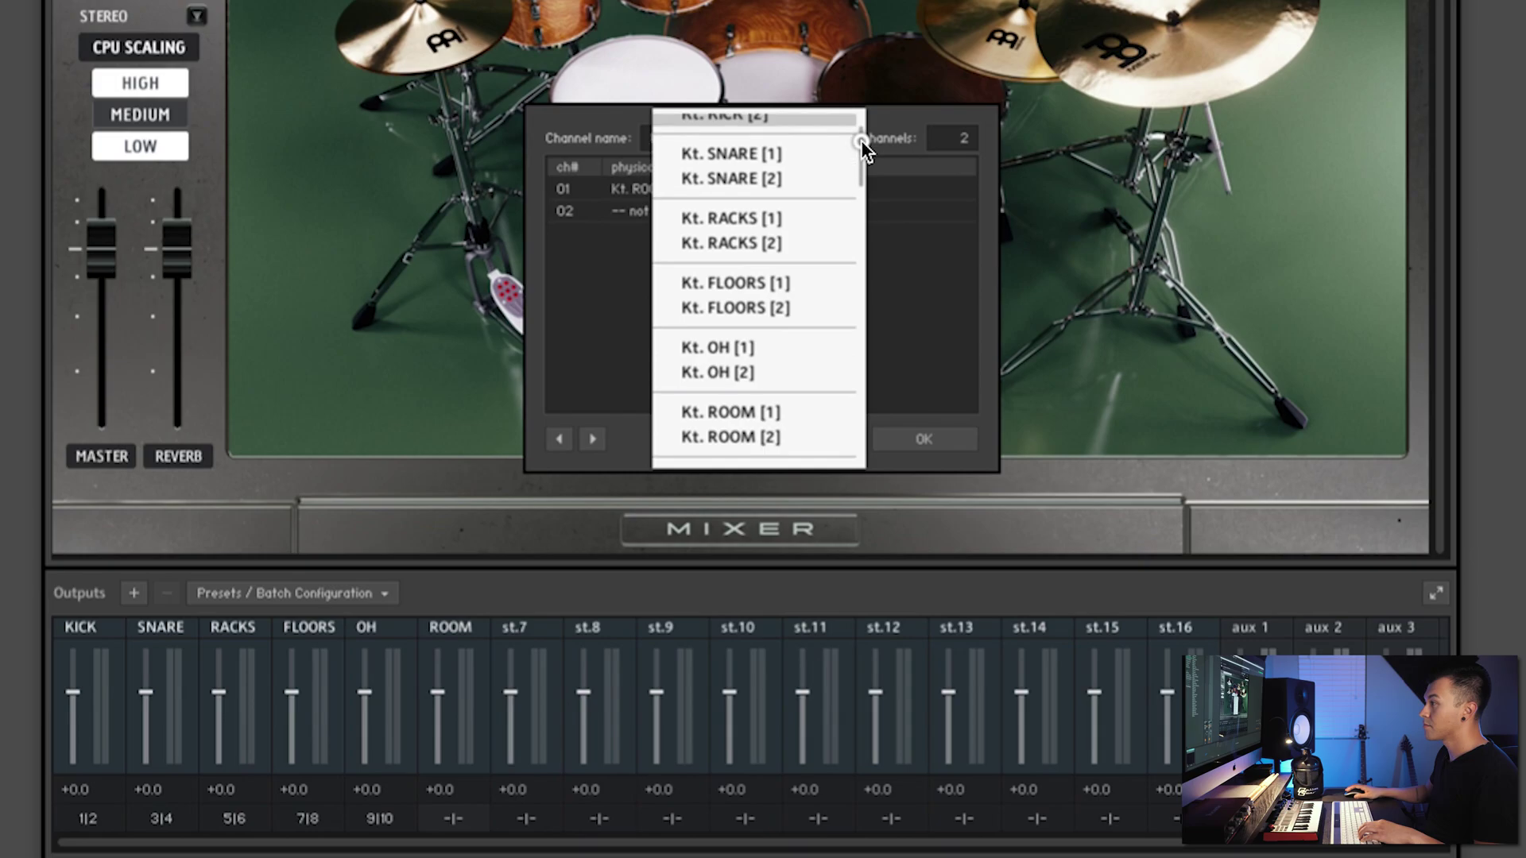
{"action": "left_click", "coordinate": [730, 436]}
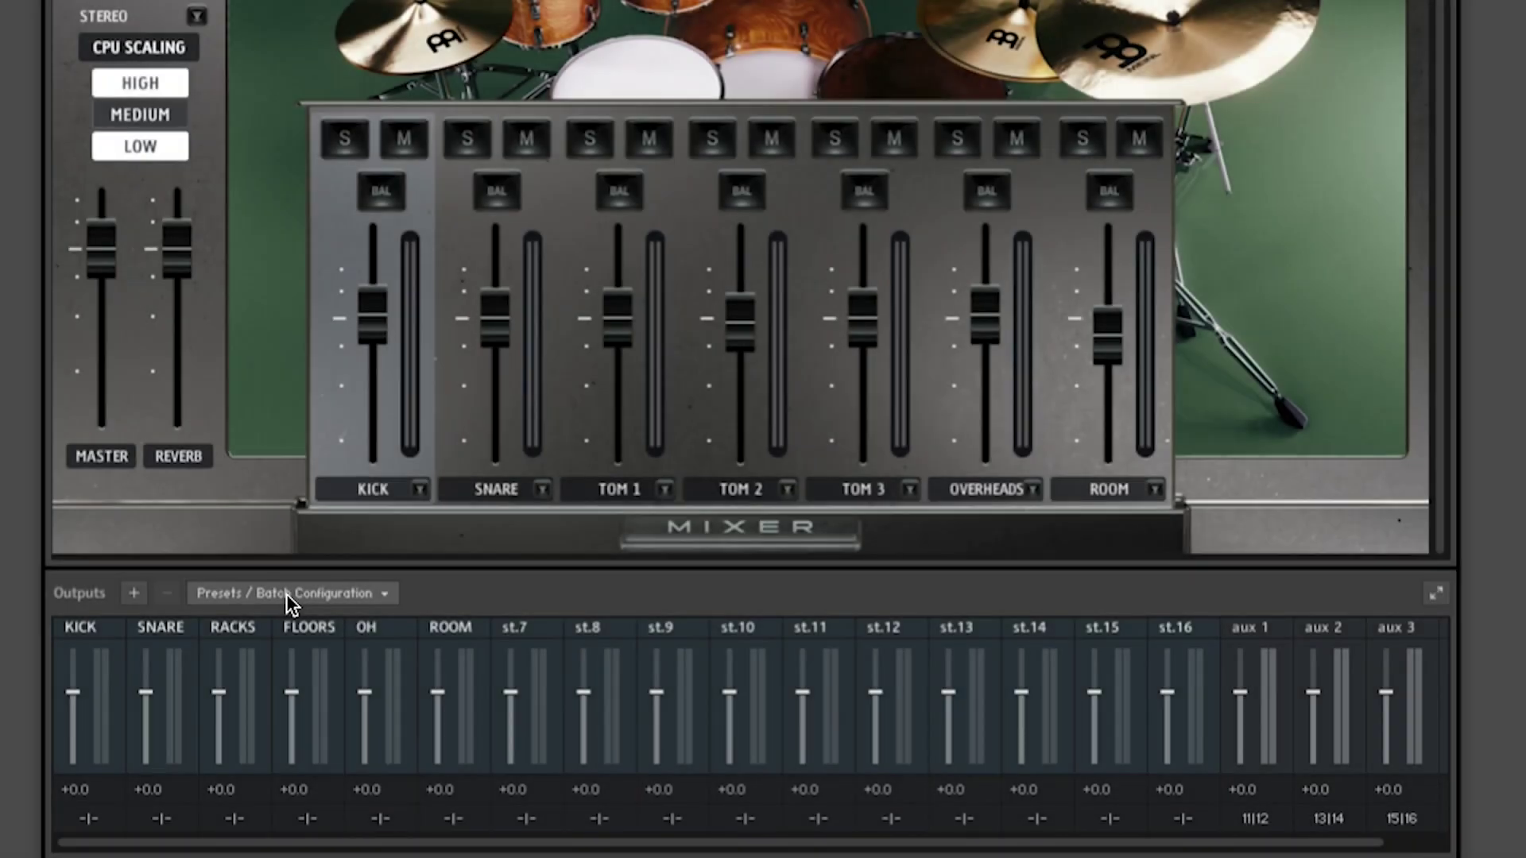
{"action": "left_click", "coordinate": [287, 595]}
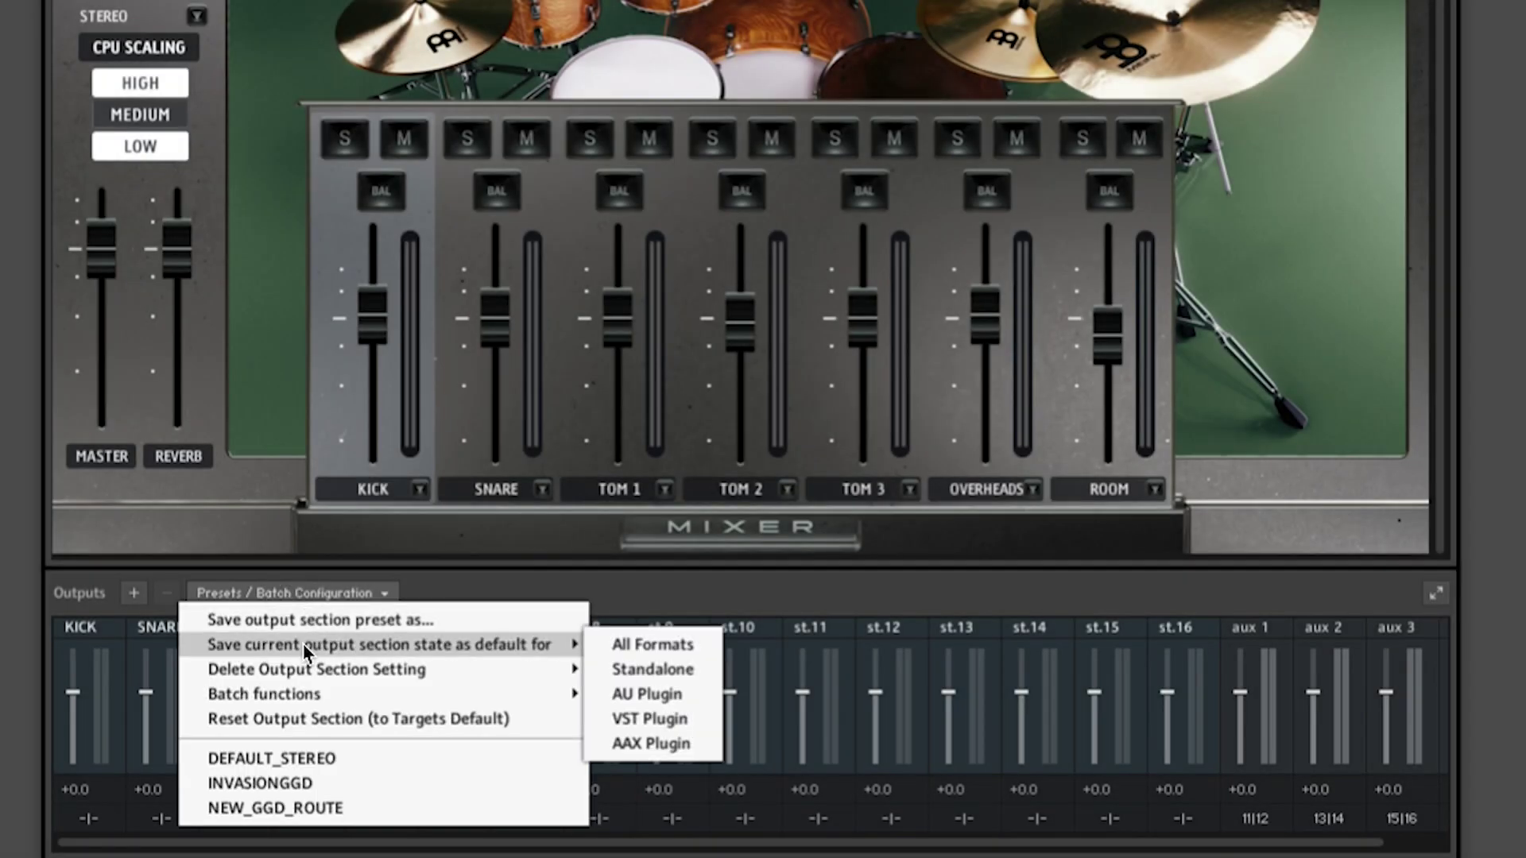
Save the current output section state as the default for All Formats.
{"action": "mouse_move", "coordinate": [321, 646]}
{"action": "left_click", "coordinate": [642, 645]}
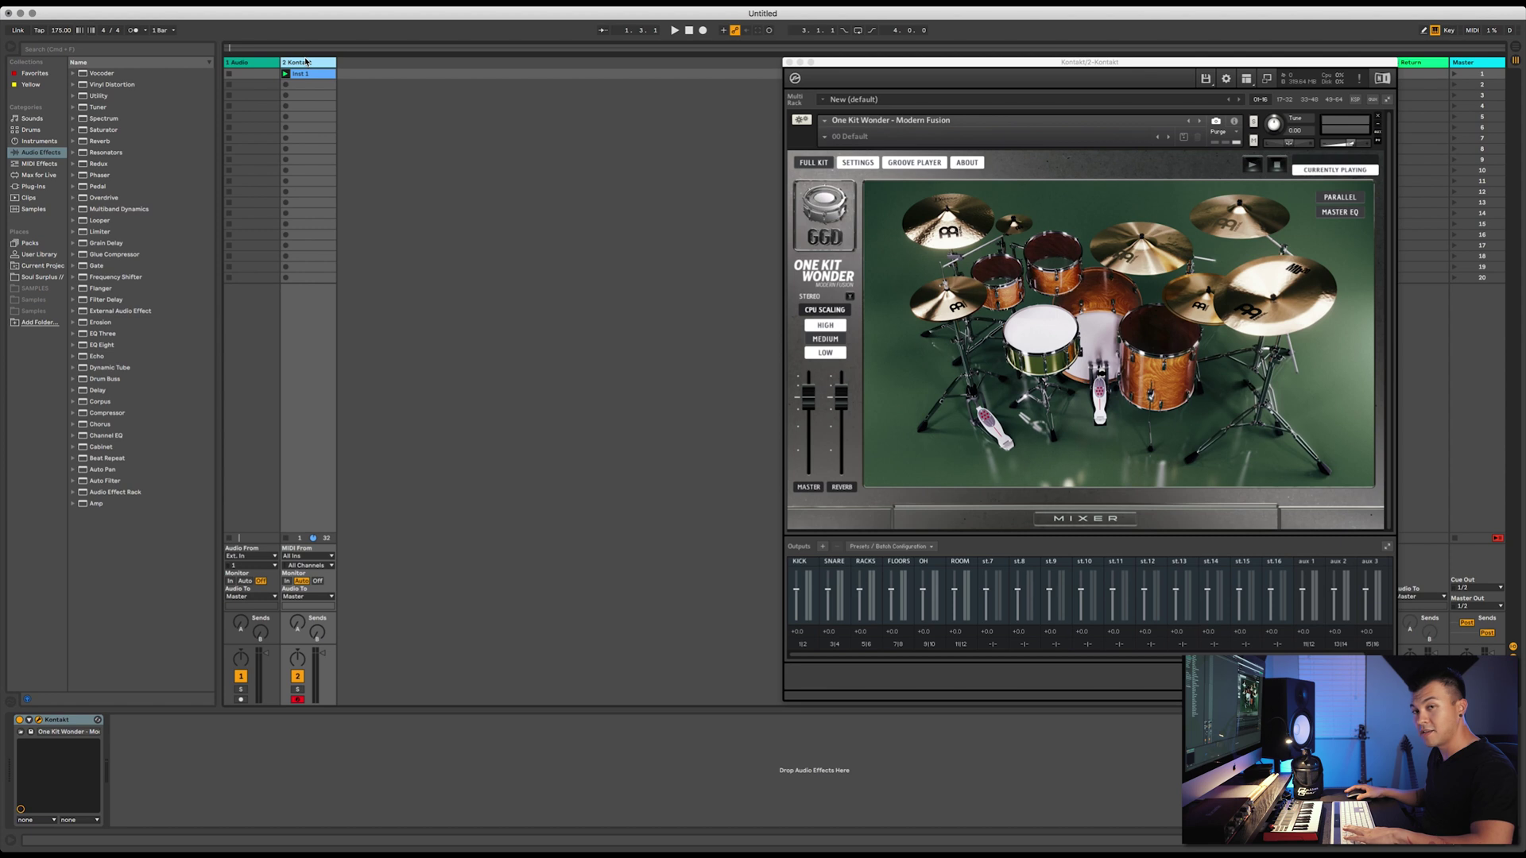
Add audio tracks 3 Audio through 7 Audio with Cmd+T and select tracks 3–7 together.
{"action": "key", "text": "super+t"}
{"action": "key", "text": "super+t"}
{"action": "key", "text": "super+t"}
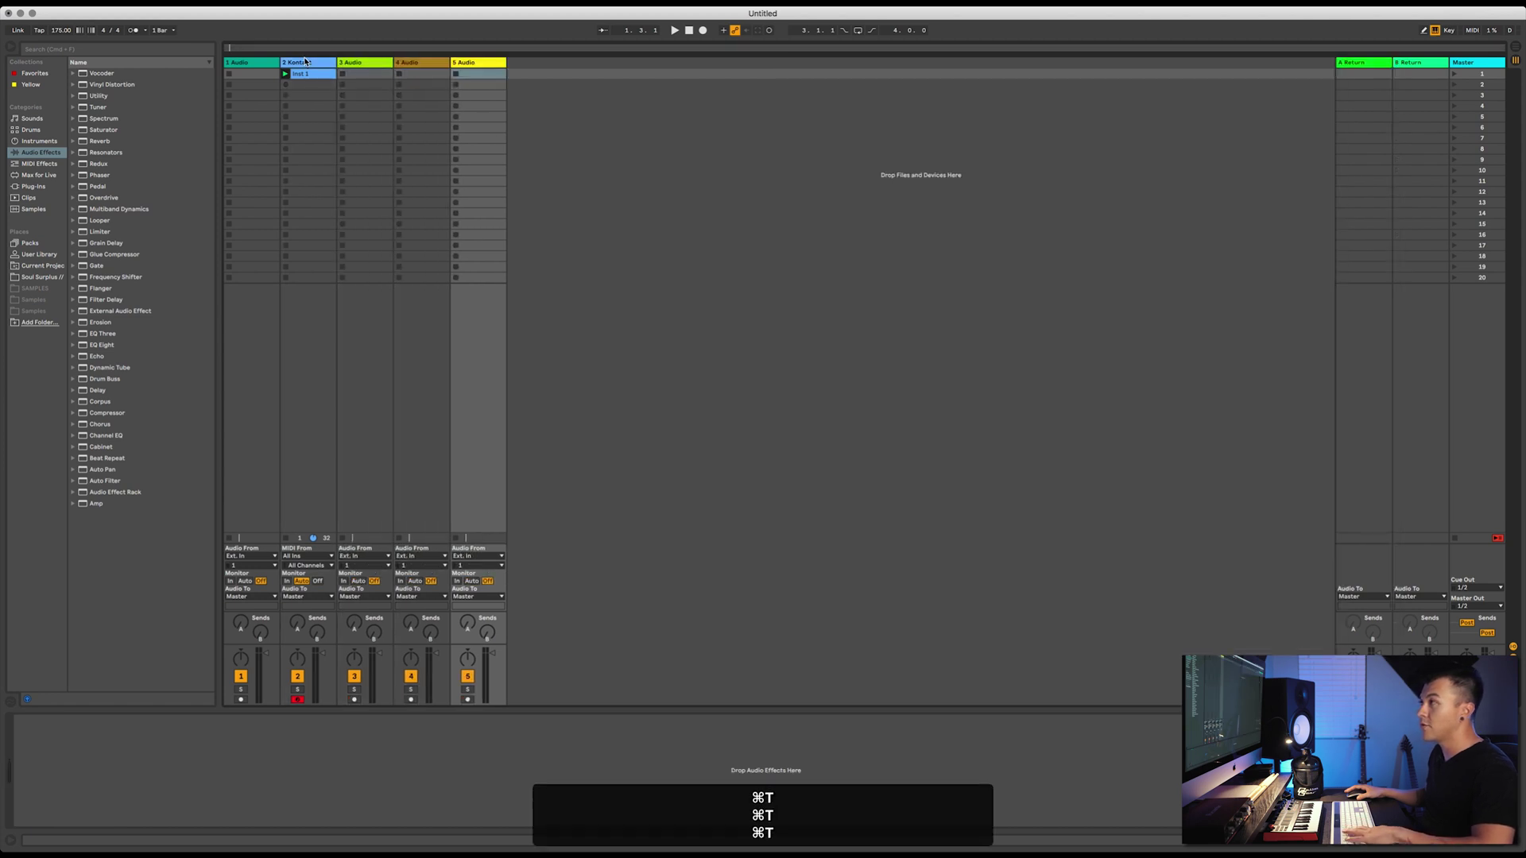
{"action": "key", "text": "super+t"}
{"action": "key", "text": "super+t"}
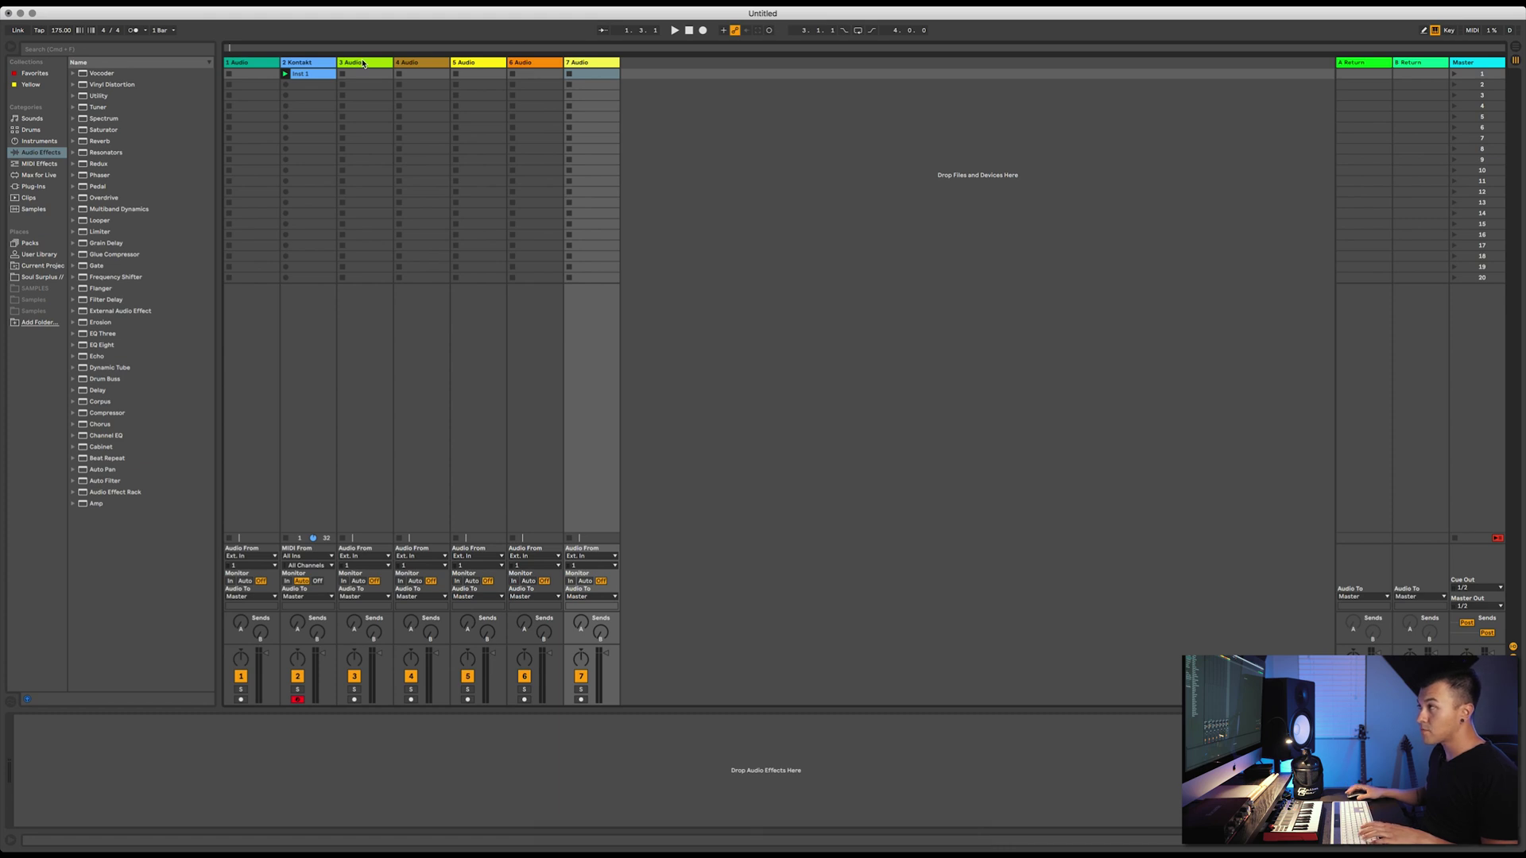
{"action": "left_click", "coordinate": [361, 62]}
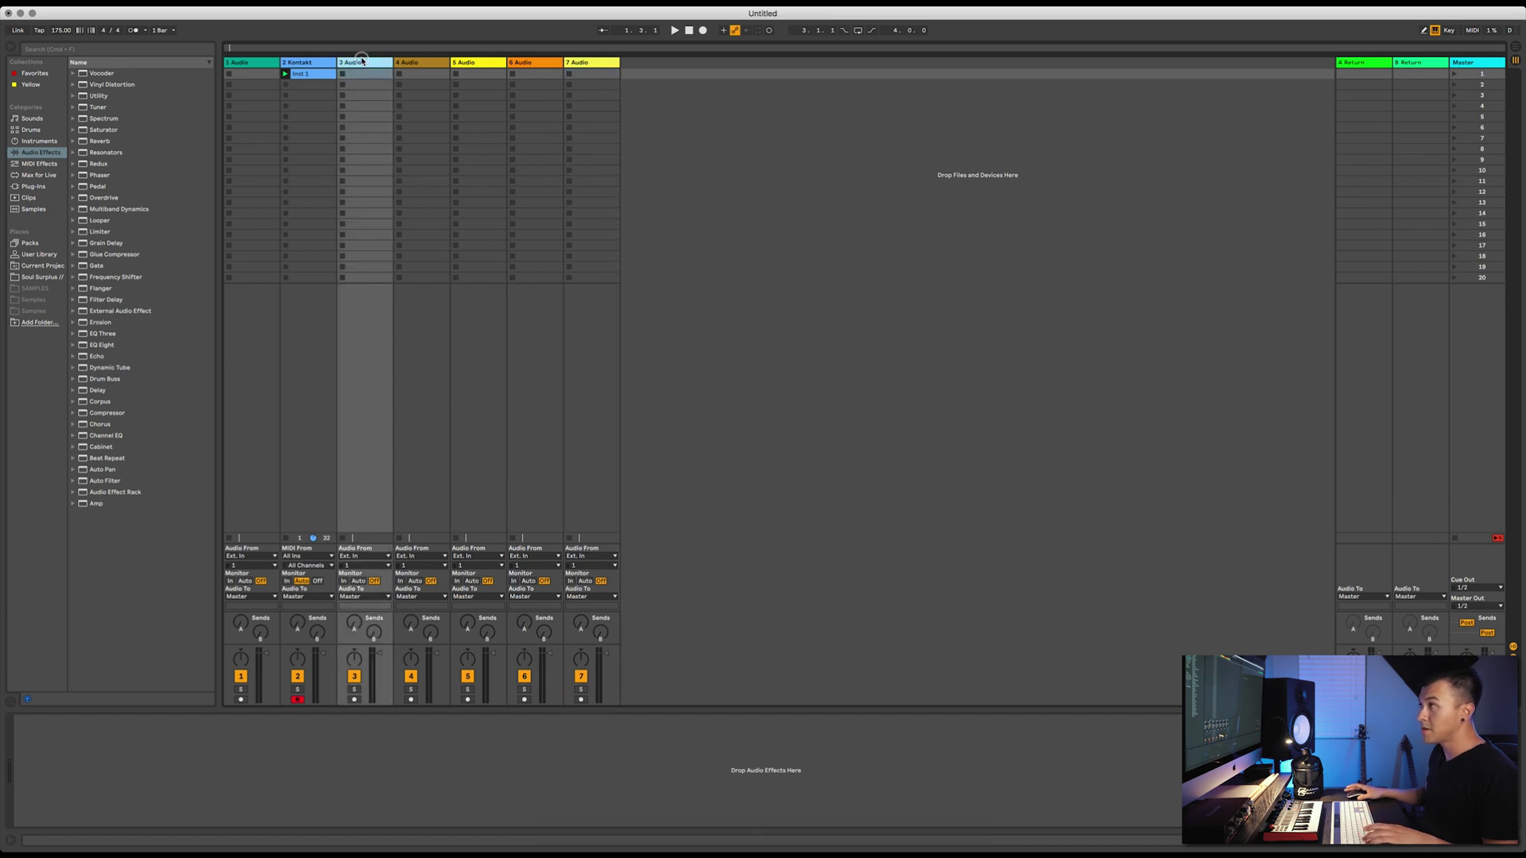
{"action": "left_click", "coordinate": [582, 63], "text": "shift"}
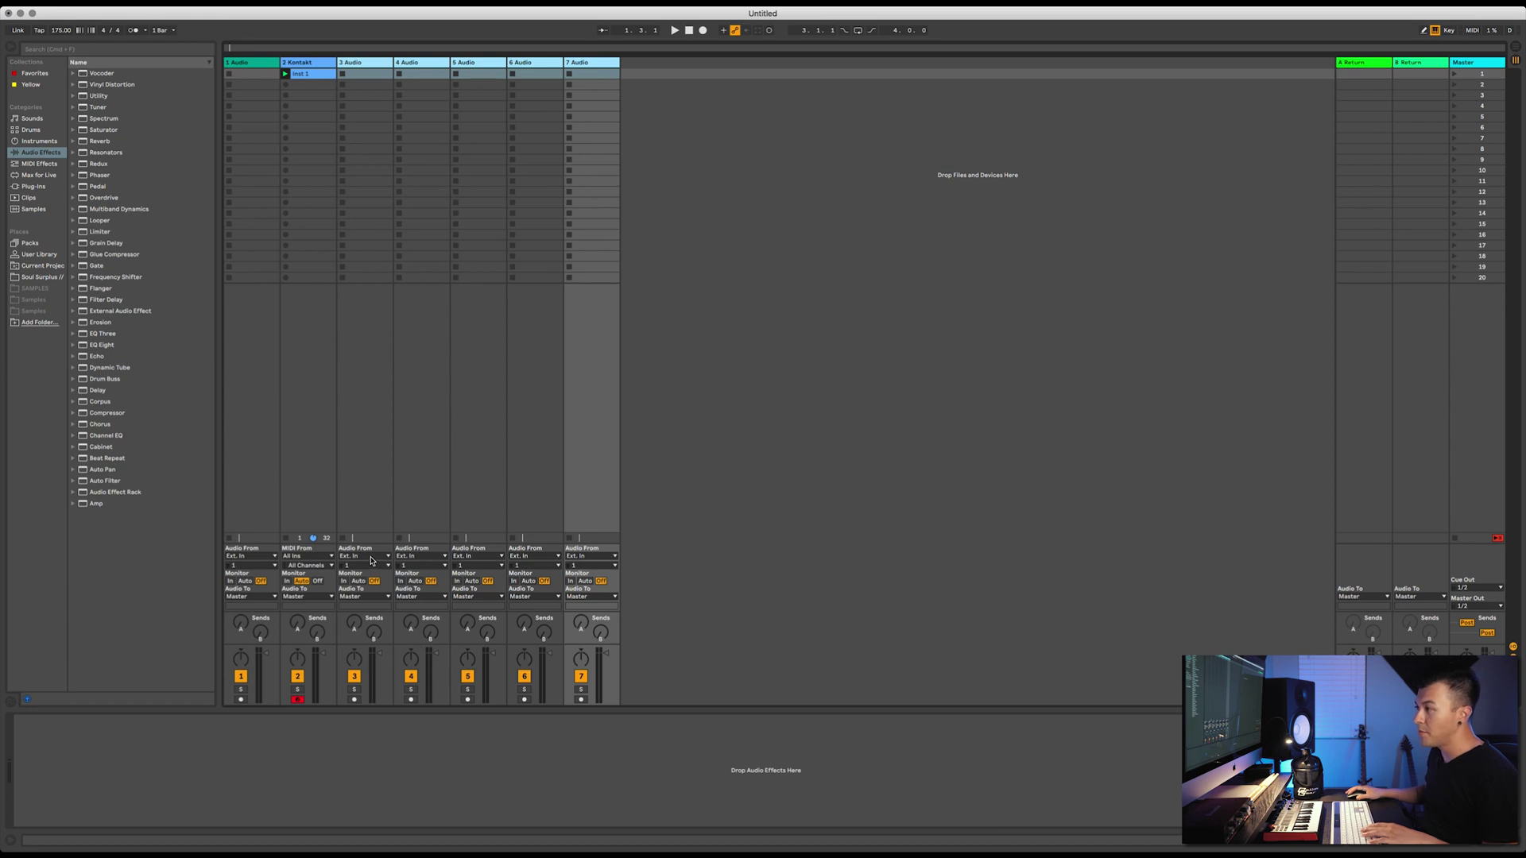
Set tracks 3–7 to take input from 2-Kontakt with monitoring set to In.
{"action": "left_click", "coordinate": [371, 557]}
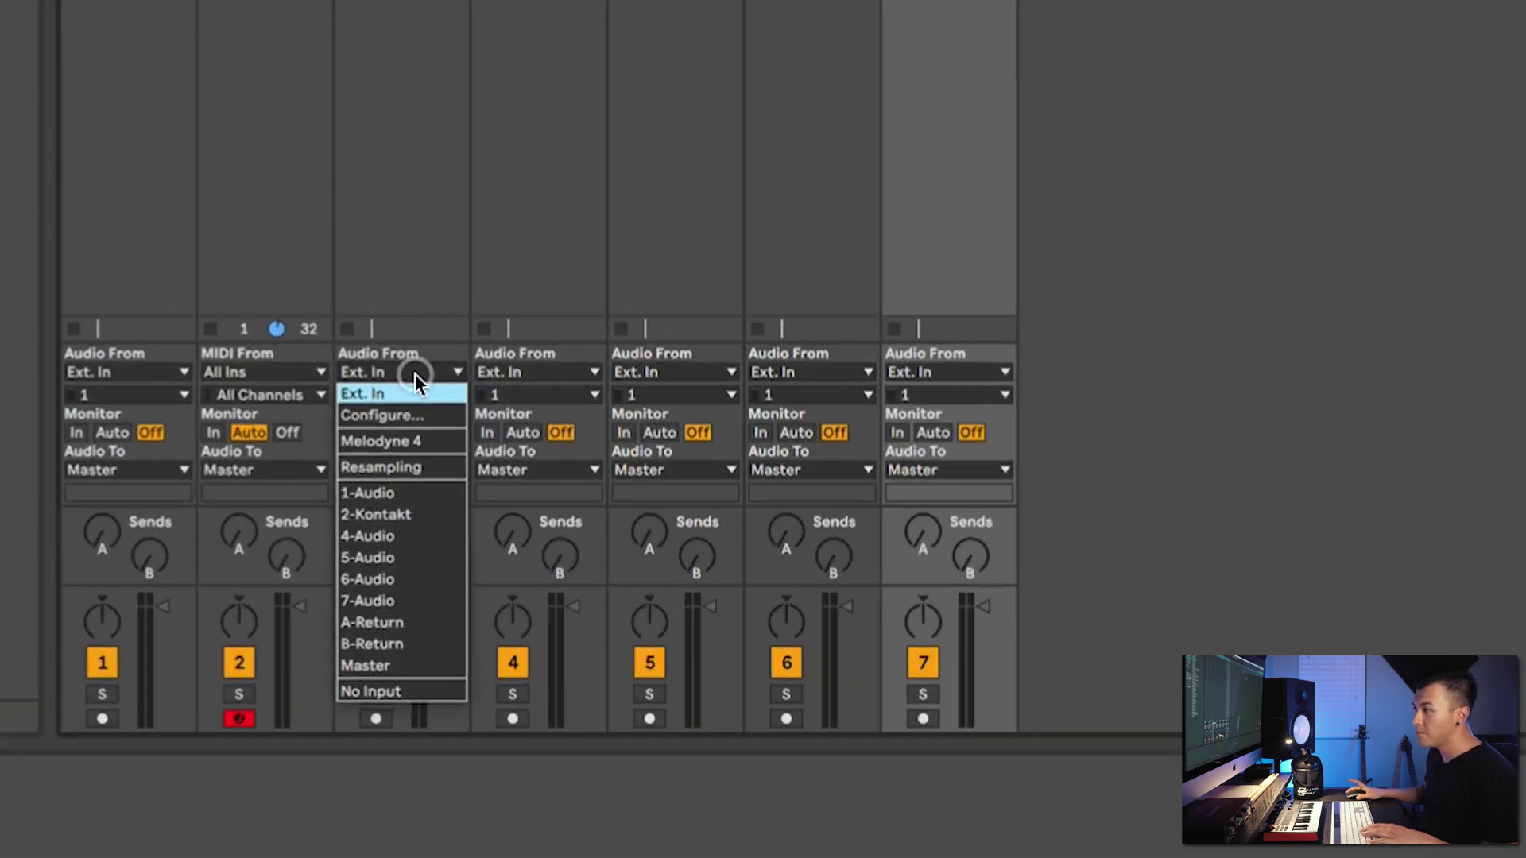
{"action": "left_click", "coordinate": [401, 516]}
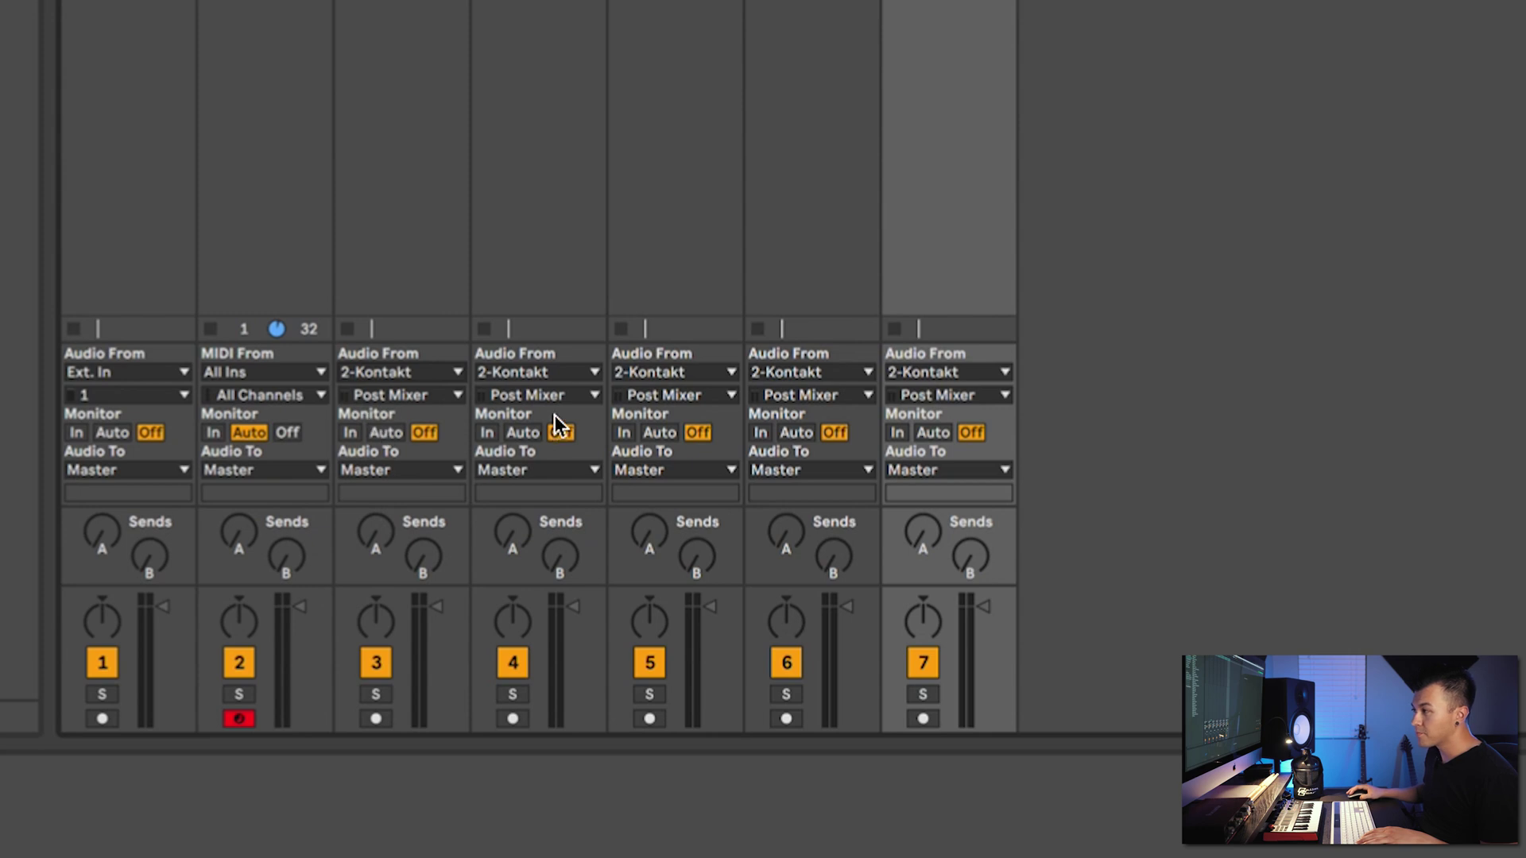
{"action": "left_click", "coordinate": [351, 433]}
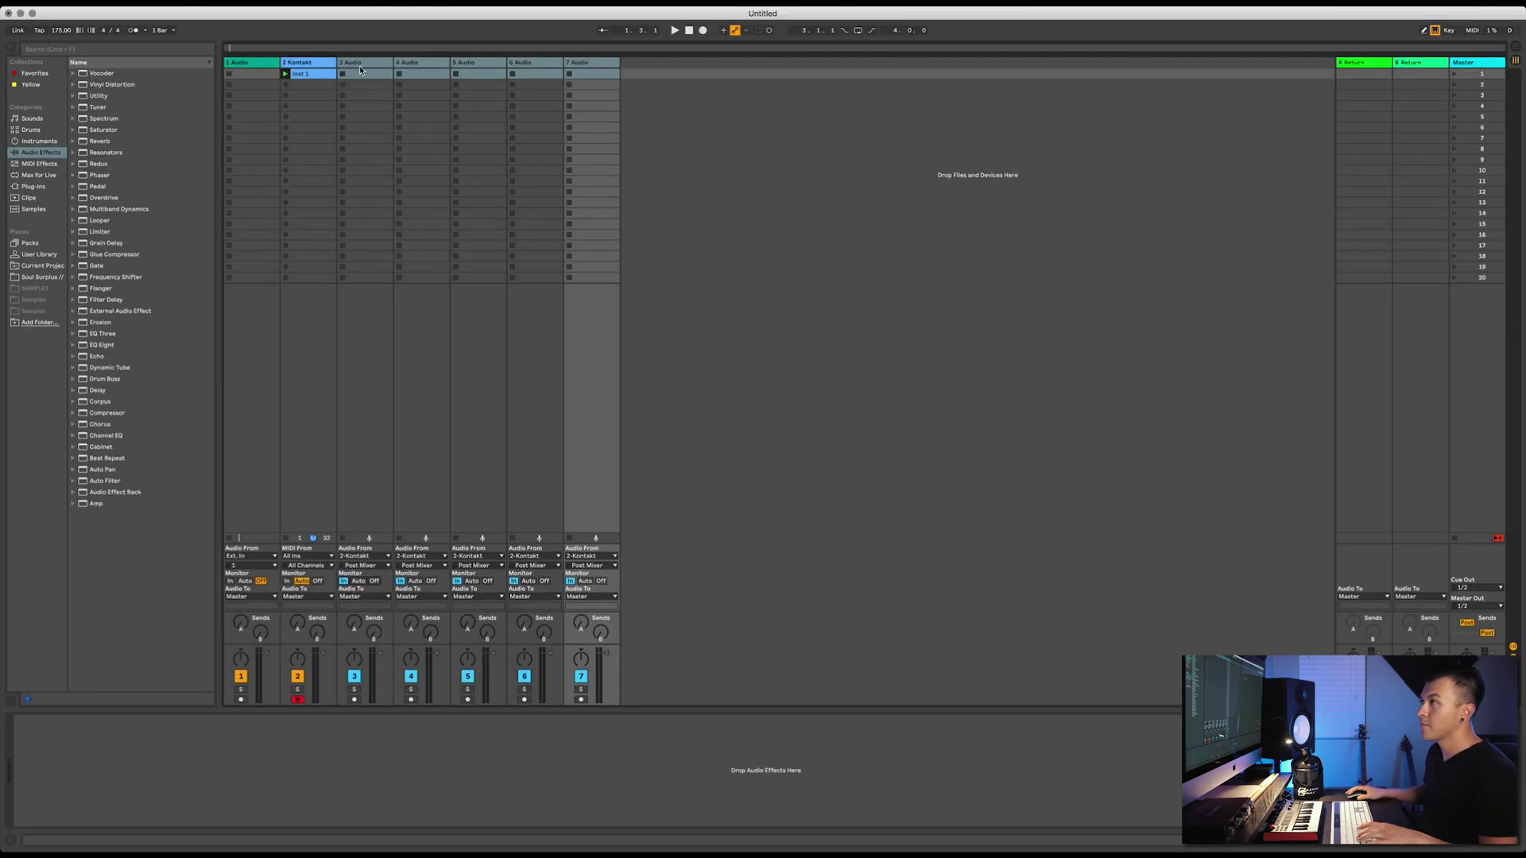
Keep track 3 on Post Mixer and bring up the One Kit Wonder kit window.
{"action": "left_click", "coordinate": [360, 72]}
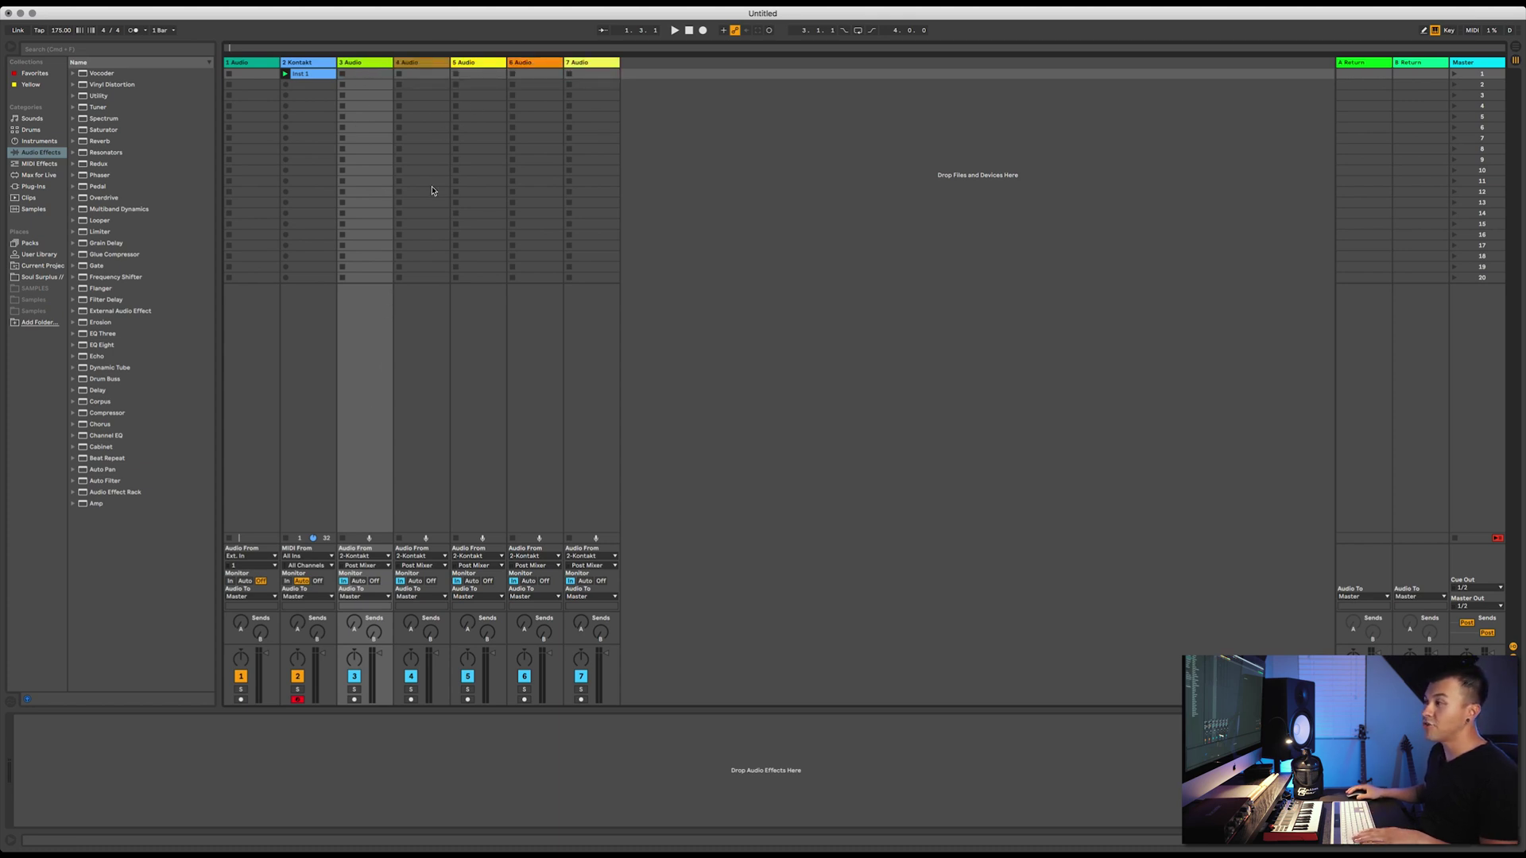
{"action": "left_click", "coordinate": [361, 565]}
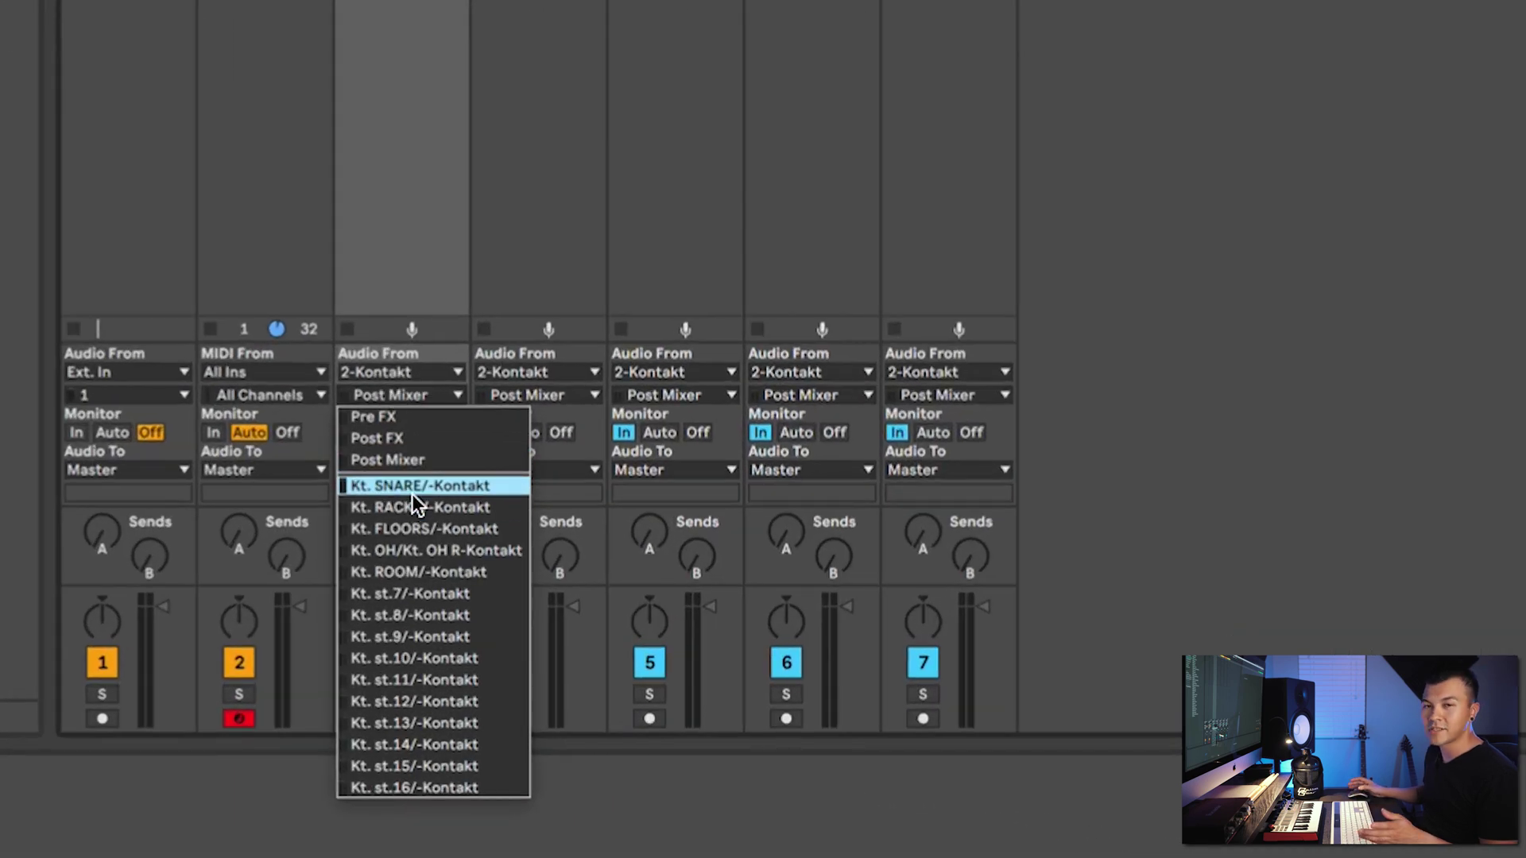
{"action": "left_click", "coordinate": [374, 75]}
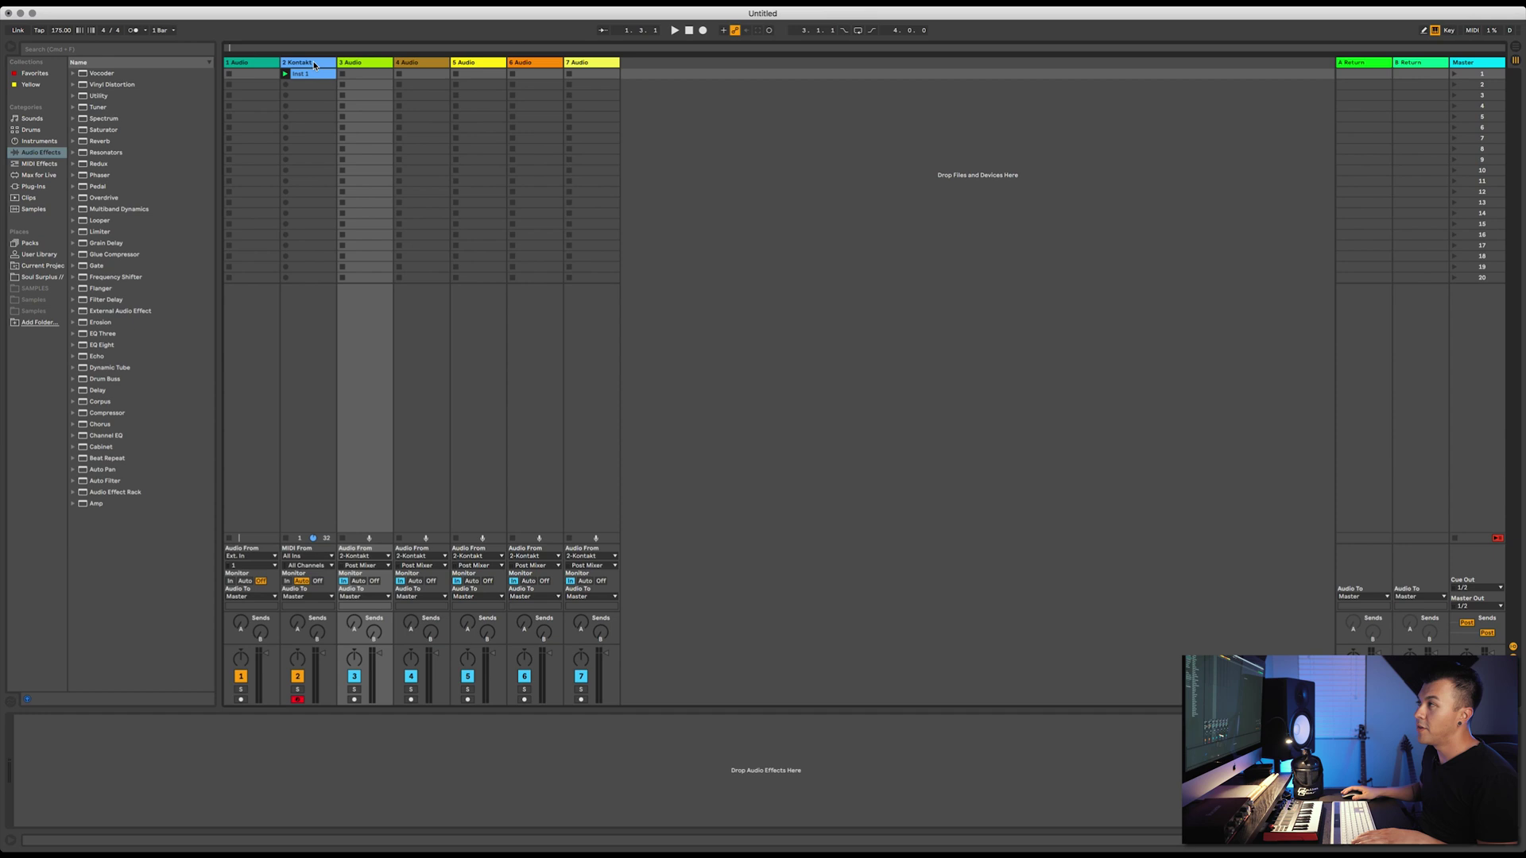
{"action": "left_click", "coordinate": [311, 256]}
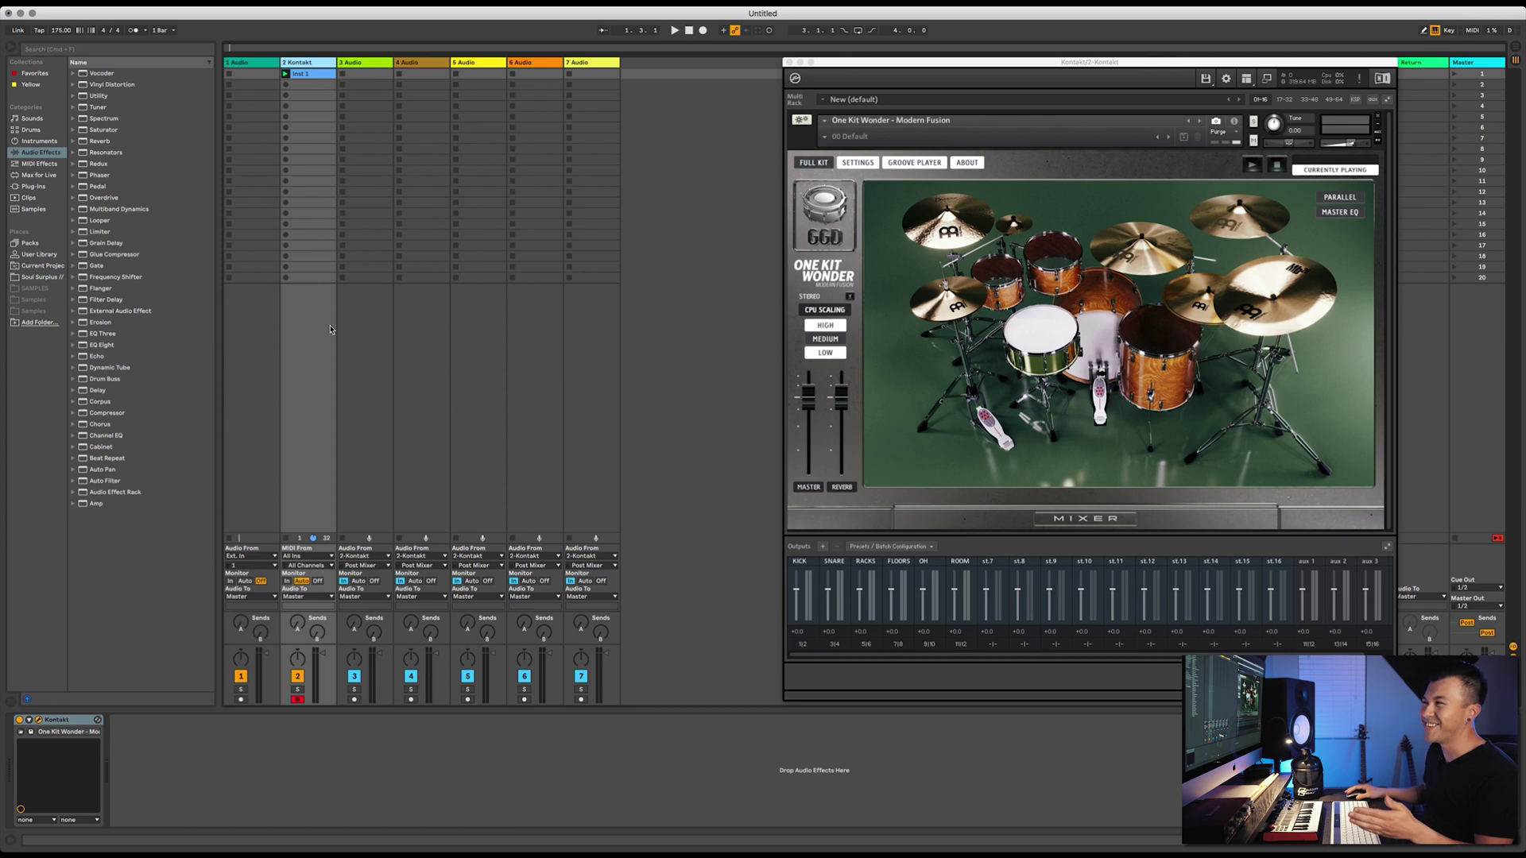
Close Kontakt and feed tracks 3–5 from the SNARE, RACKS and FLOORS outputs.
{"action": "left_click", "coordinate": [388, 243]}
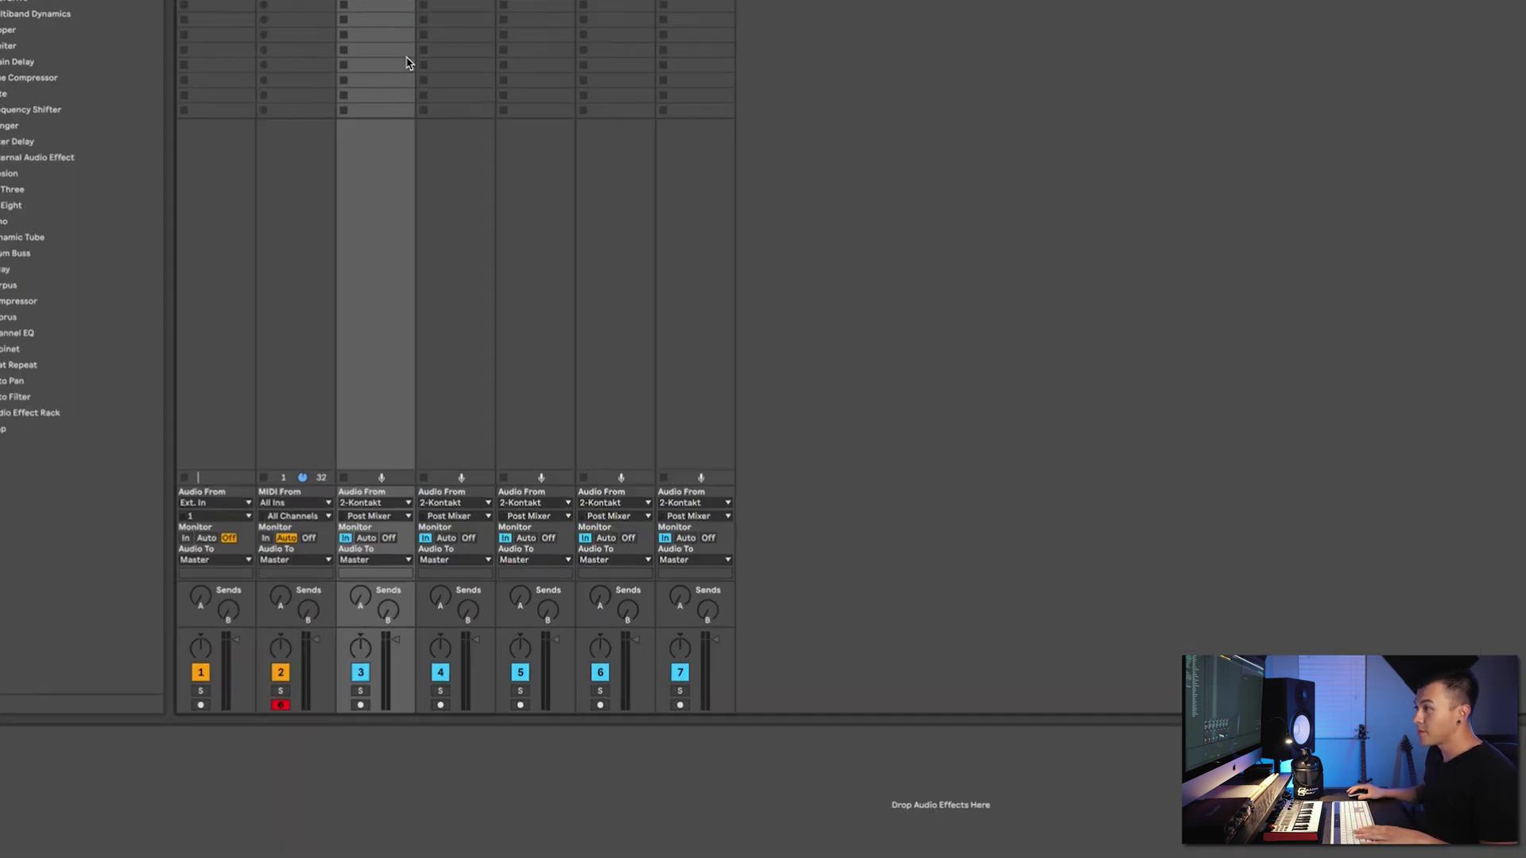
{"action": "left_click", "coordinate": [379, 516]}
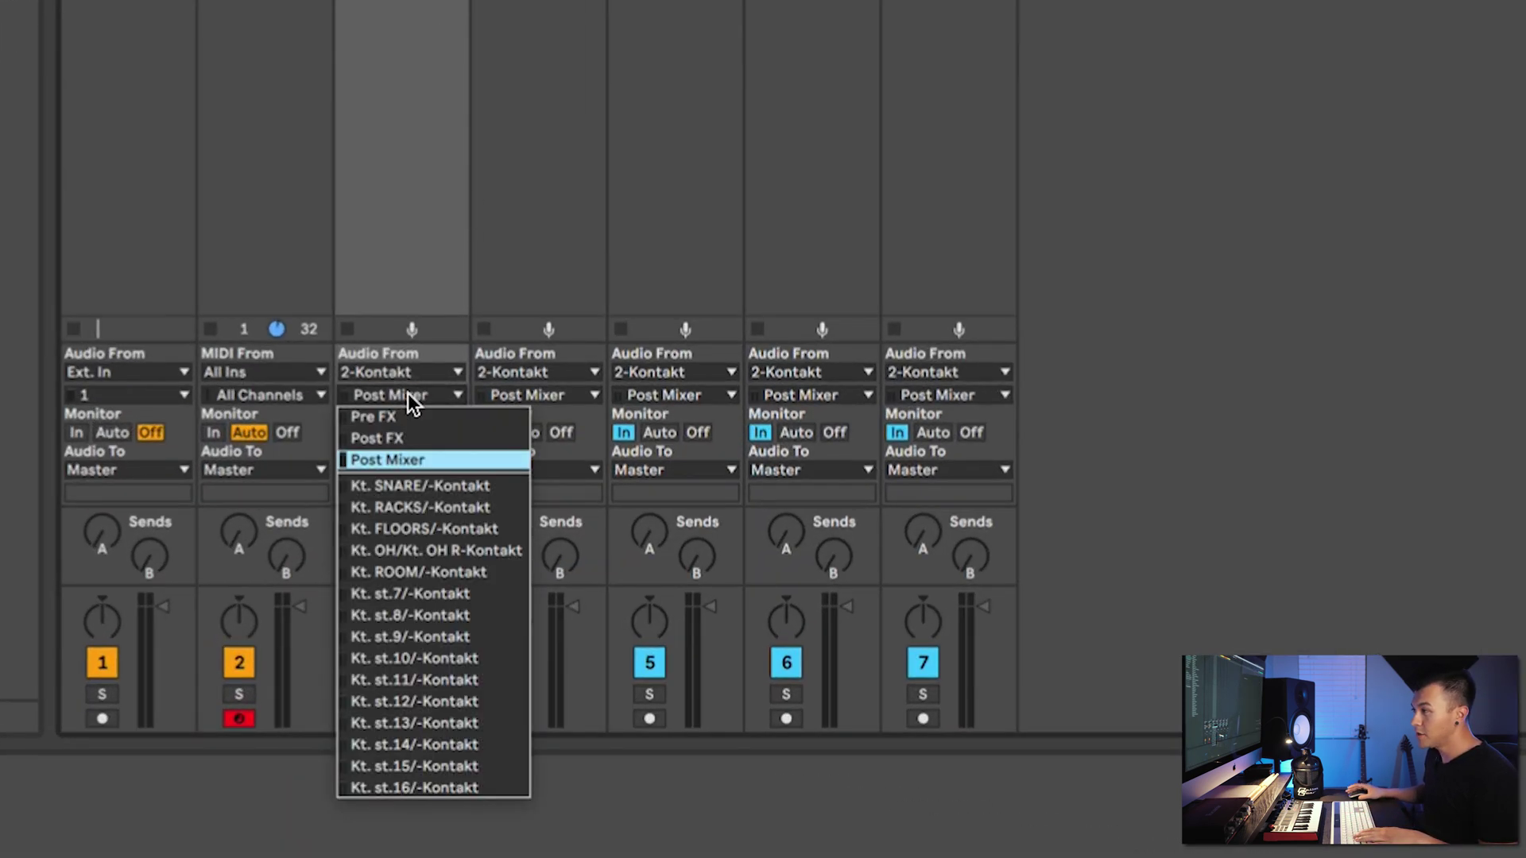
{"action": "left_click", "coordinate": [387, 489]}
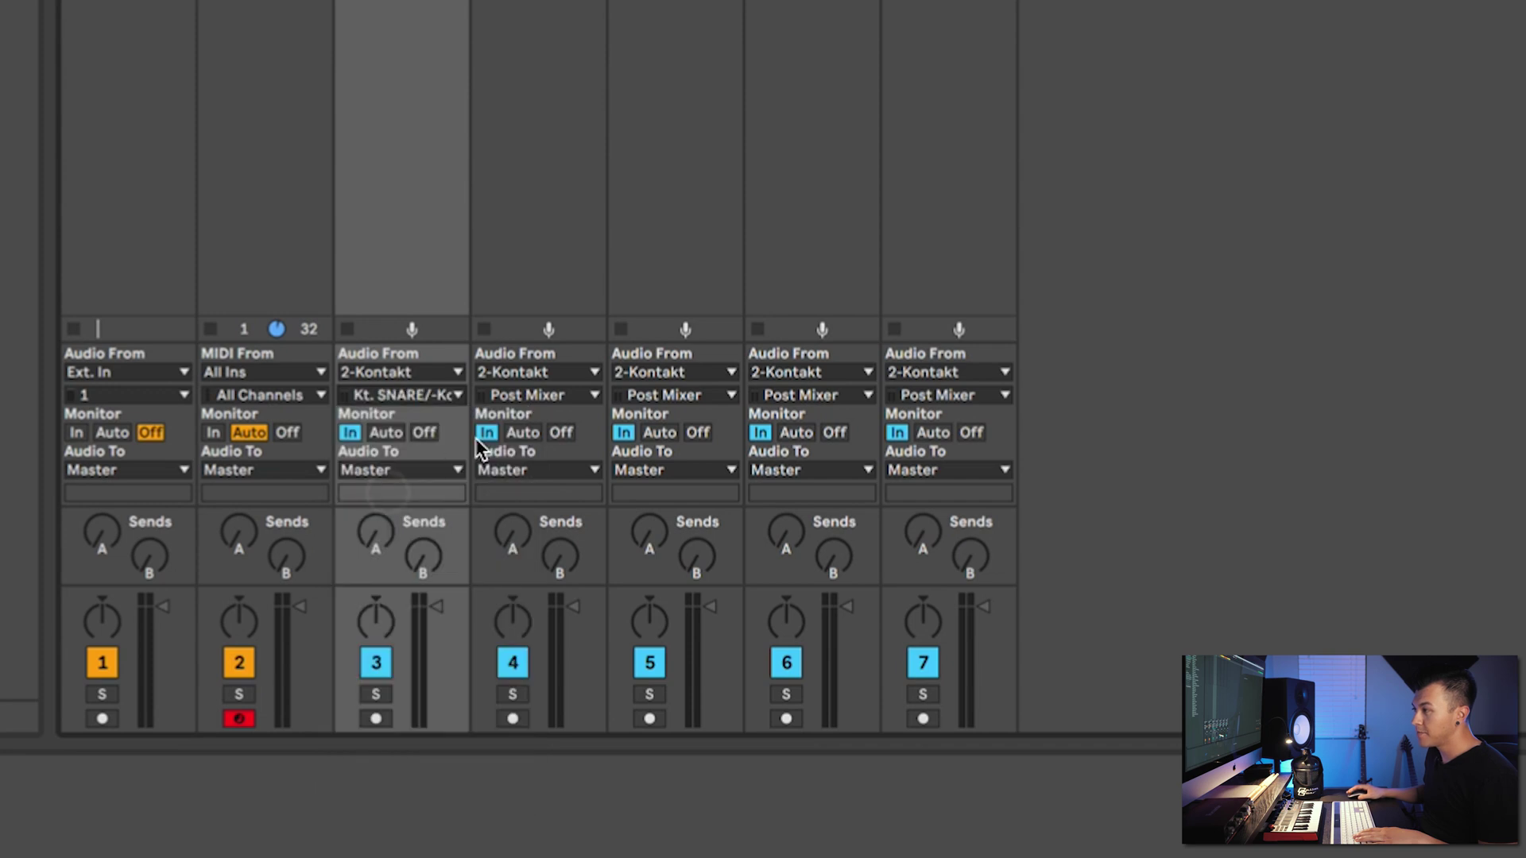
{"action": "left_click", "coordinate": [499, 395]}
{"action": "left_click", "coordinate": [542, 510]}
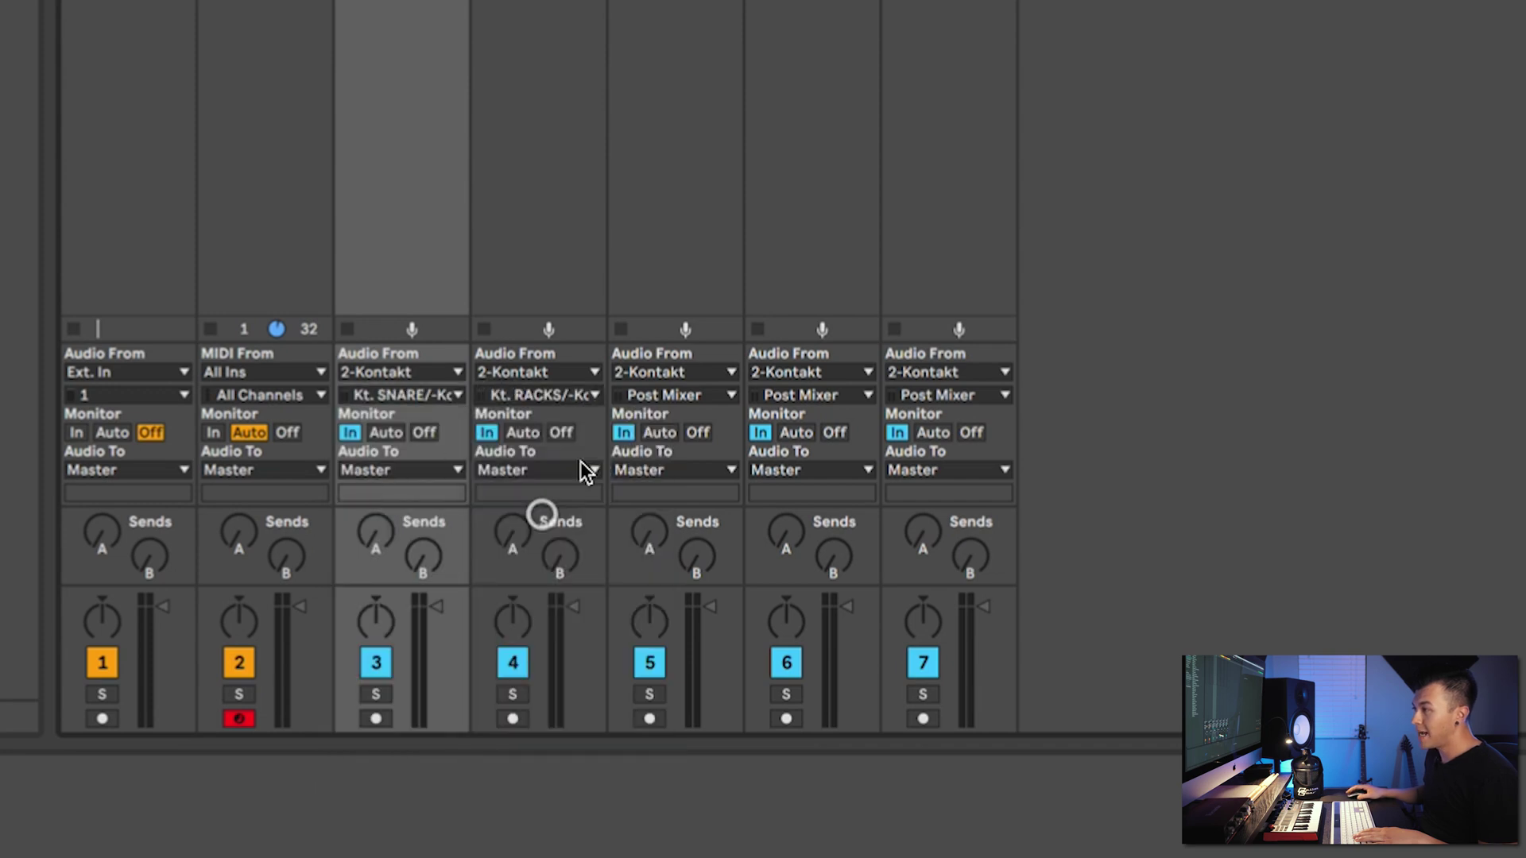
{"action": "left_click", "coordinate": [660, 395]}
{"action": "left_click", "coordinate": [680, 530]}
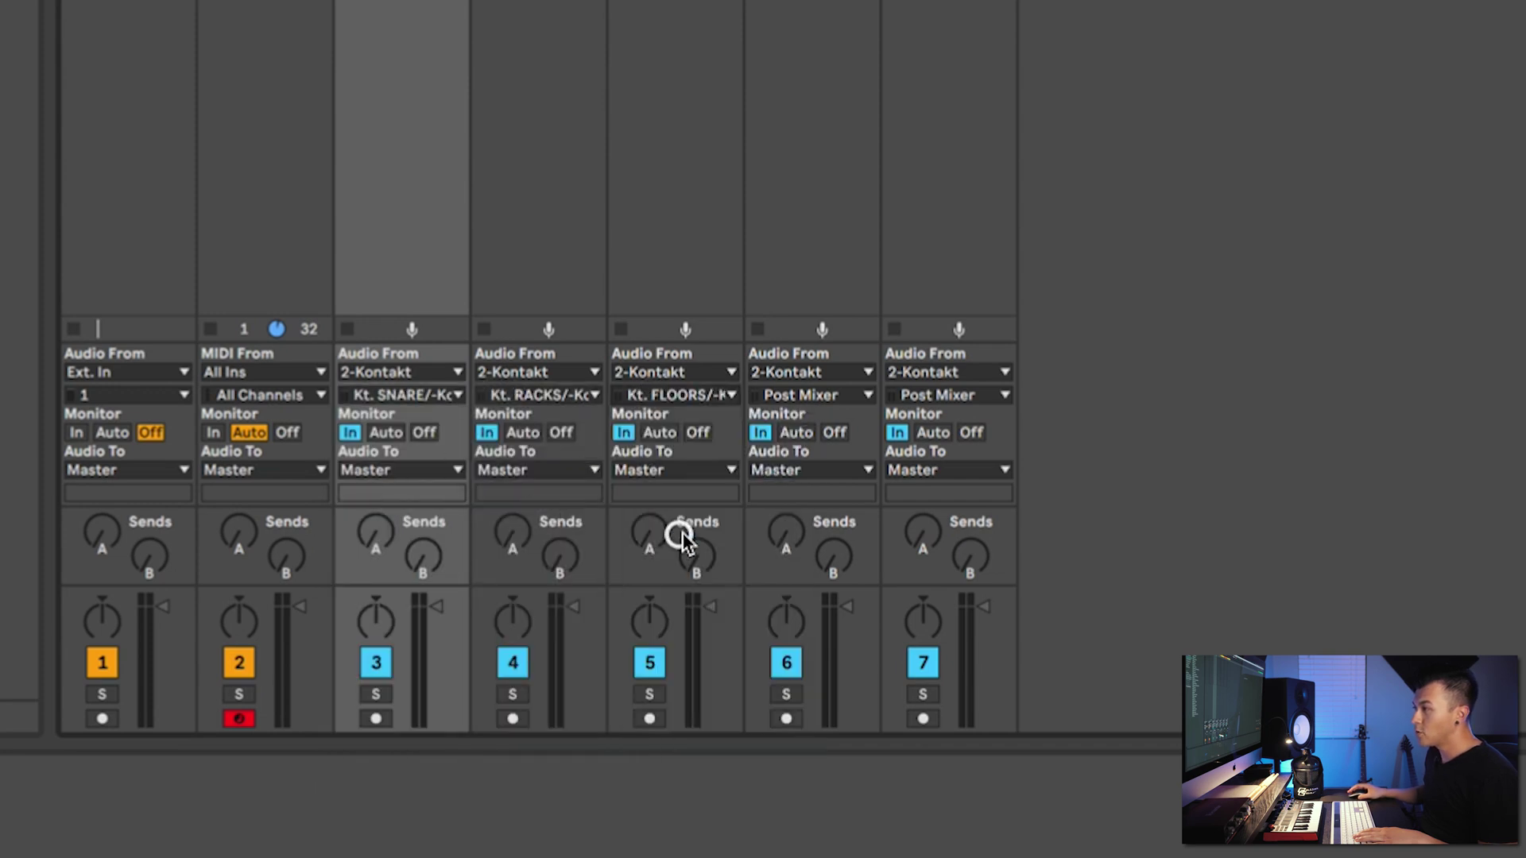
Feed tracks 6–7 from the OH and ROOM outputs, then play briefly to check.
{"action": "left_click", "coordinate": [818, 395]}
{"action": "left_click", "coordinate": [830, 537]}
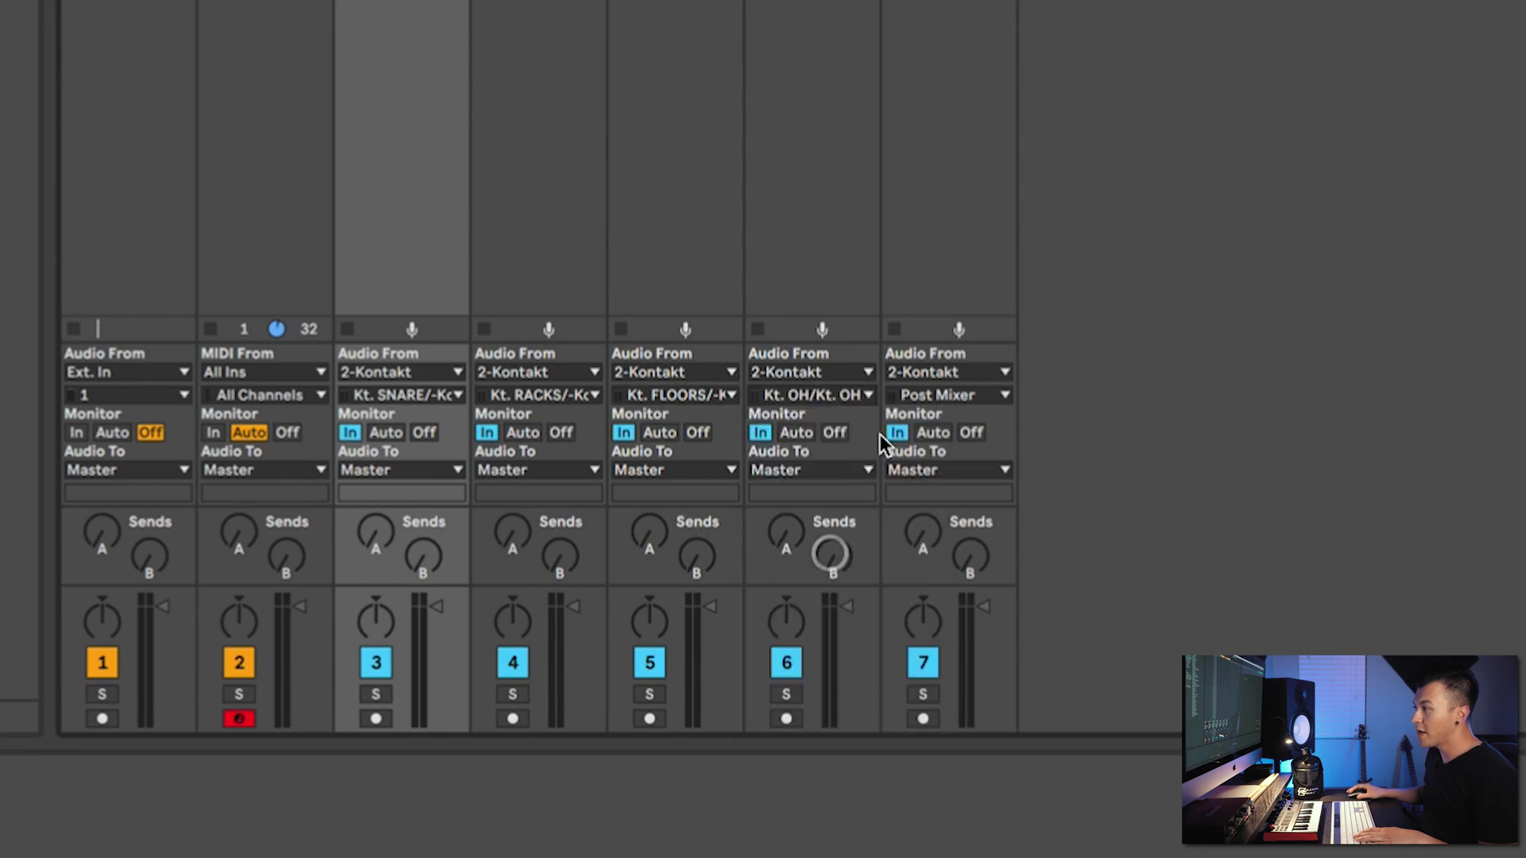
{"action": "left_click", "coordinate": [908, 395]}
{"action": "left_click", "coordinate": [909, 571]}
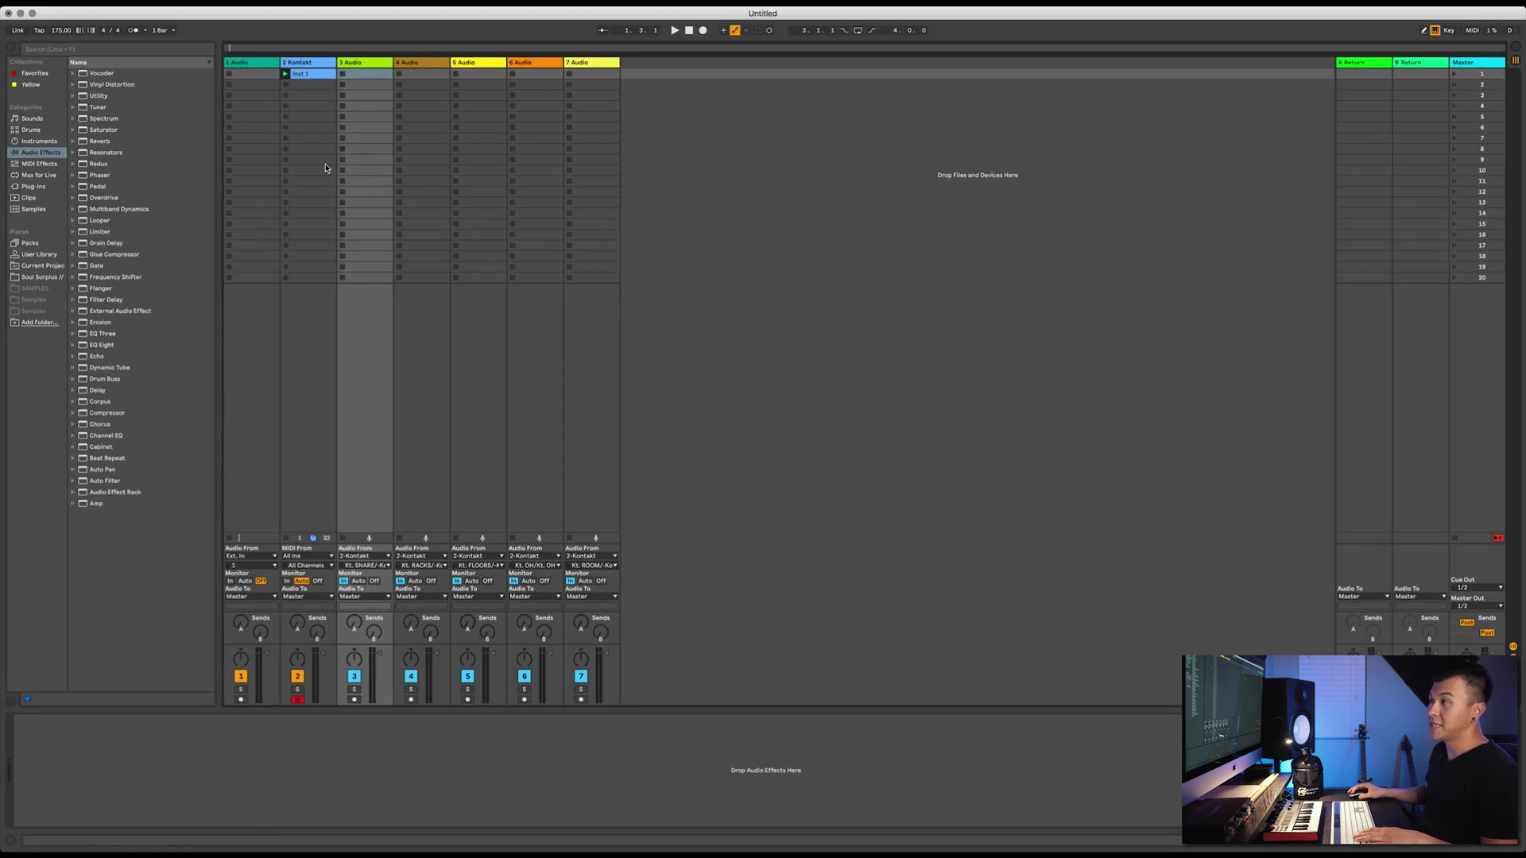
{"action": "key", "text": "space"}
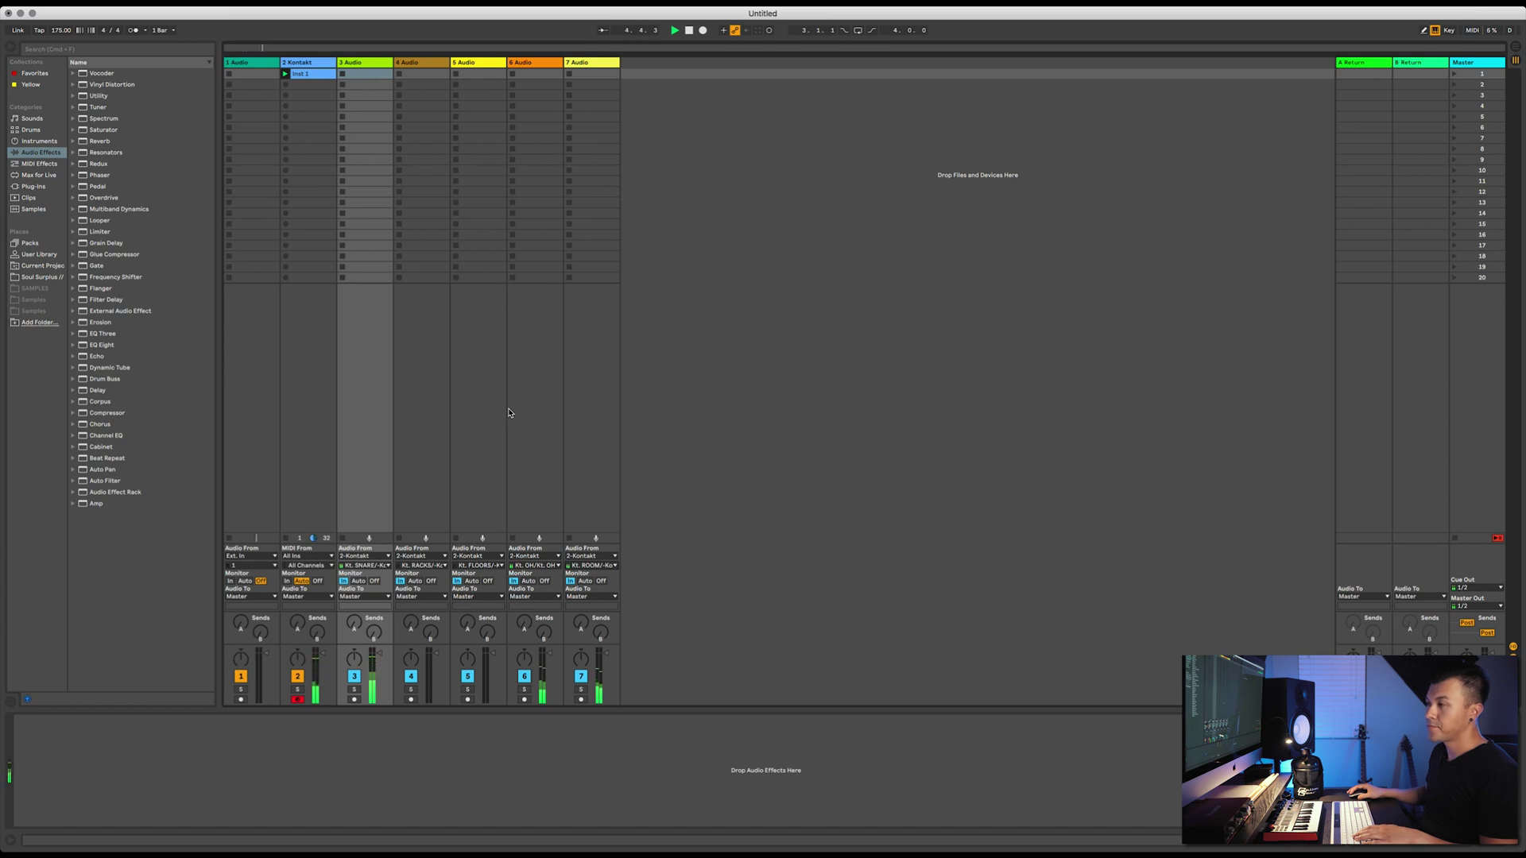
{"action": "key", "text": "space"}
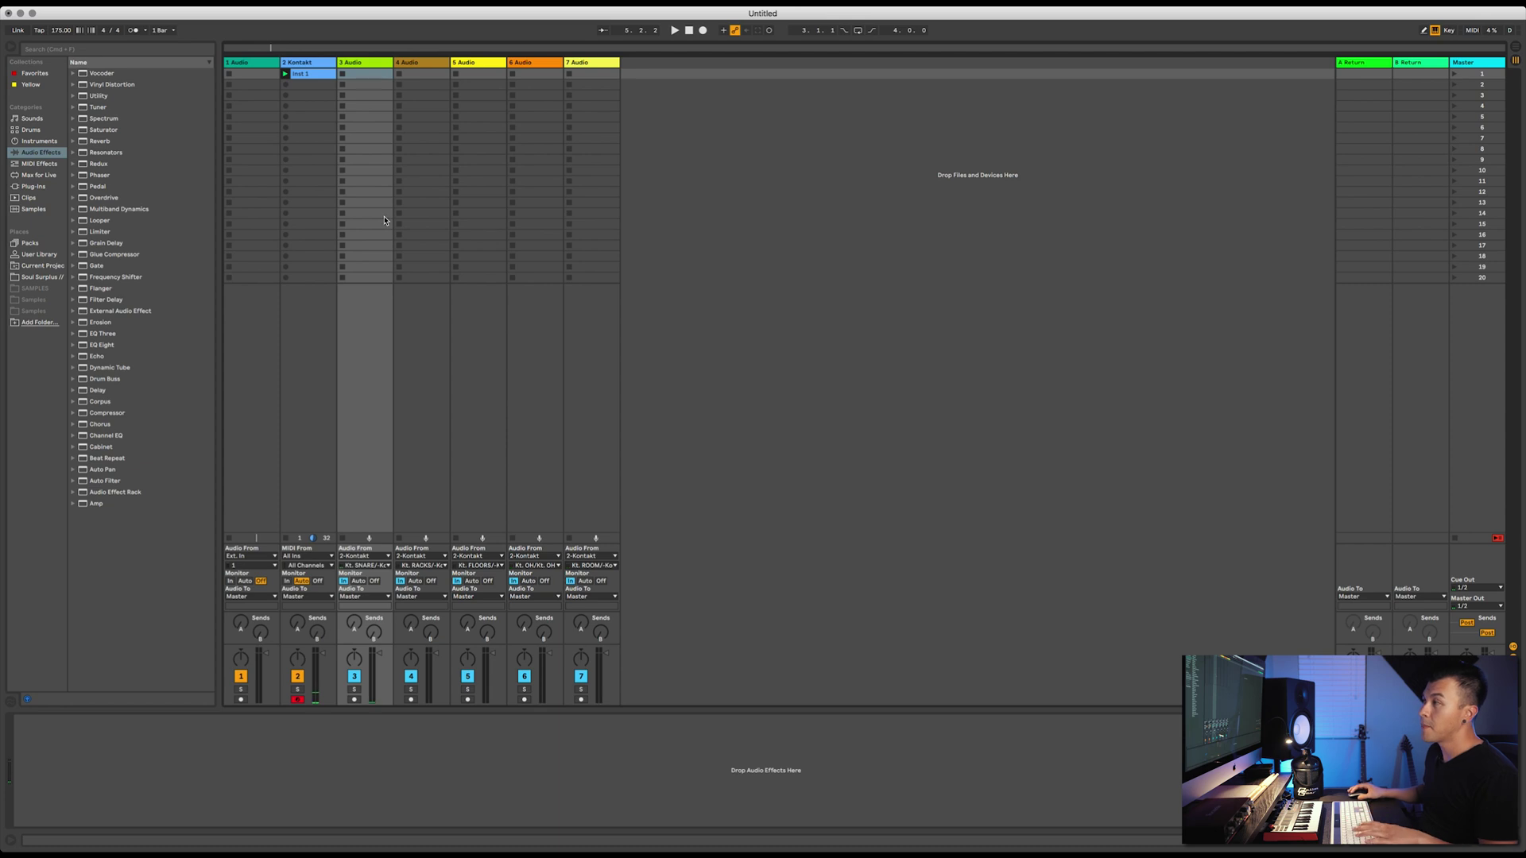
Rename the Kontakt track KICK and tracks 3–4 SNARE and RACKS.
{"action": "left_click", "coordinate": [303, 63]}
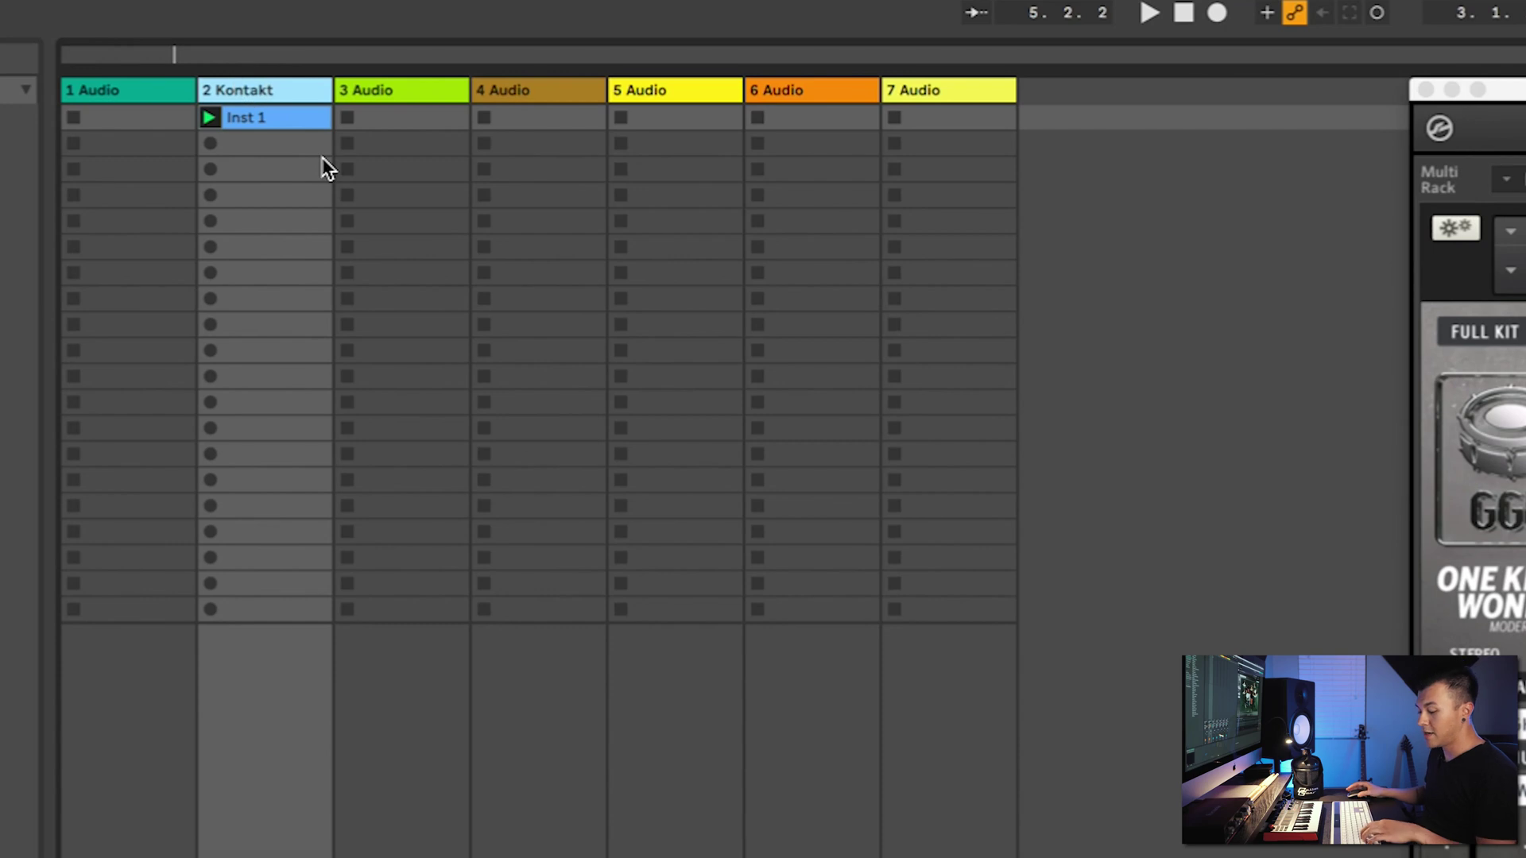
{"action": "key", "text": "super+r"}
{"action": "type", "text": "KICK"}
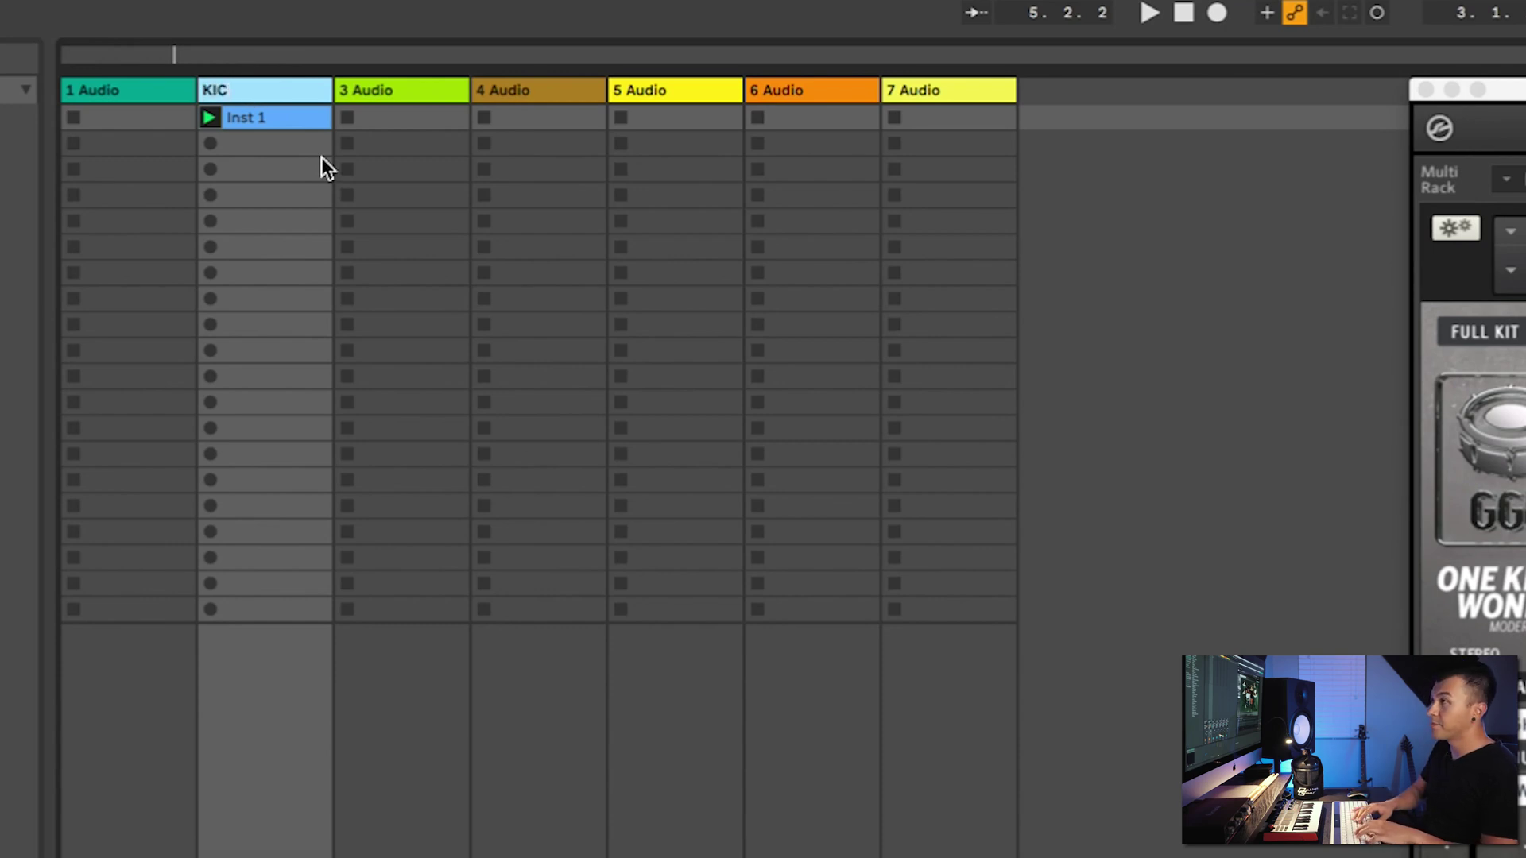
{"action": "key", "text": "Tab"}
{"action": "type", "text": "SNARE"}
{"action": "key", "text": "Tab"}
{"action": "type", "text": "RACKS"}
{"action": "key", "text": "Tab"}
Name tracks 5–7 FLOORS, OH and ROOM, then select KICK through ROOM.
{"action": "type", "text": "FL"}
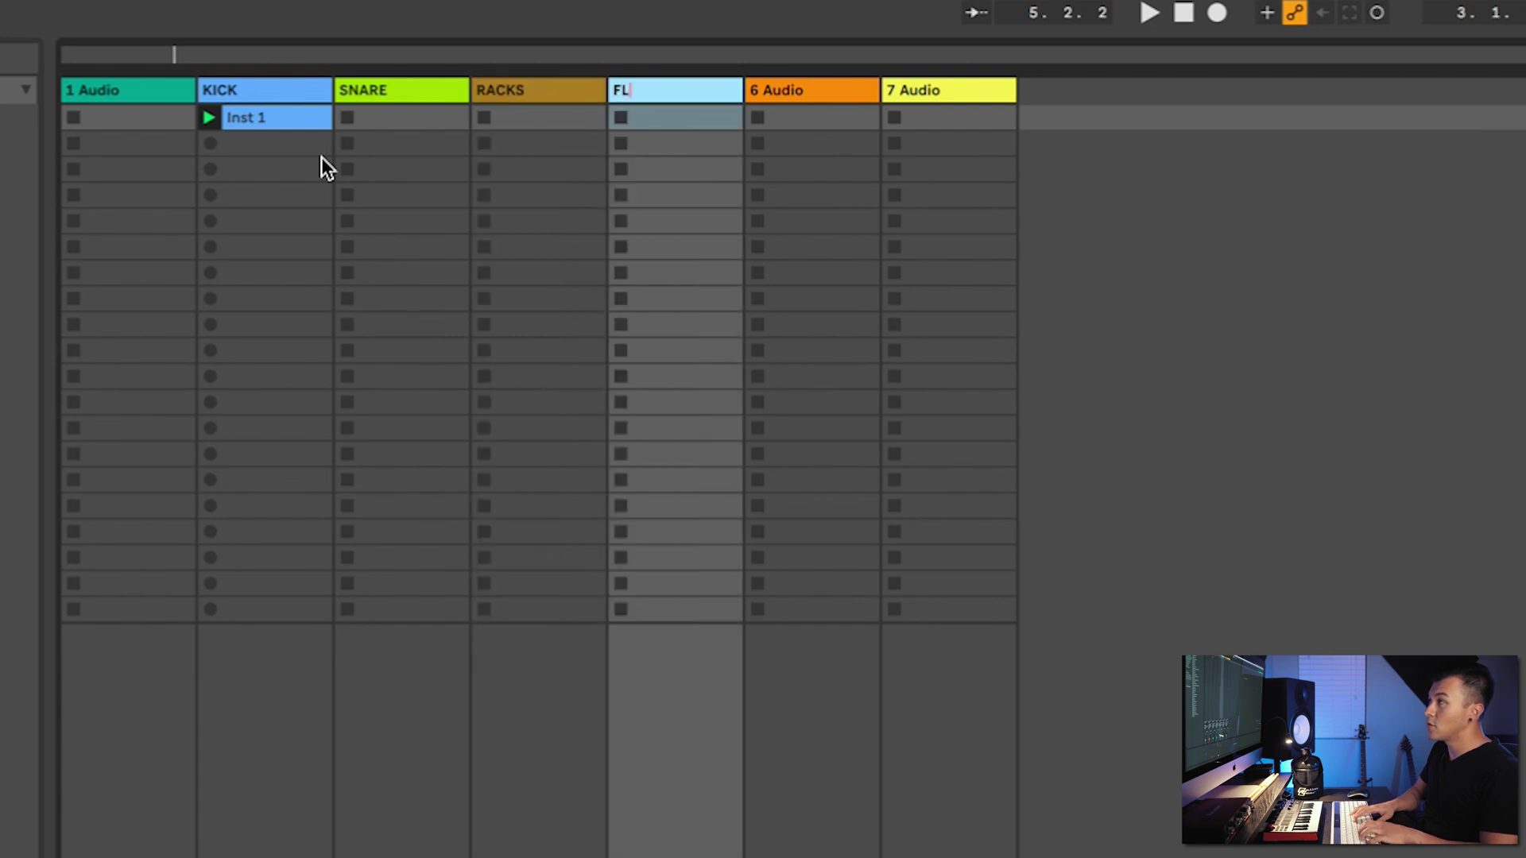
{"action": "type", "text": "OORS"}
{"action": "key", "text": "Tab"}
{"action": "type", "text": "OH"}
{"action": "key", "text": "Tab"}
{"action": "type", "text": "ROOM"}
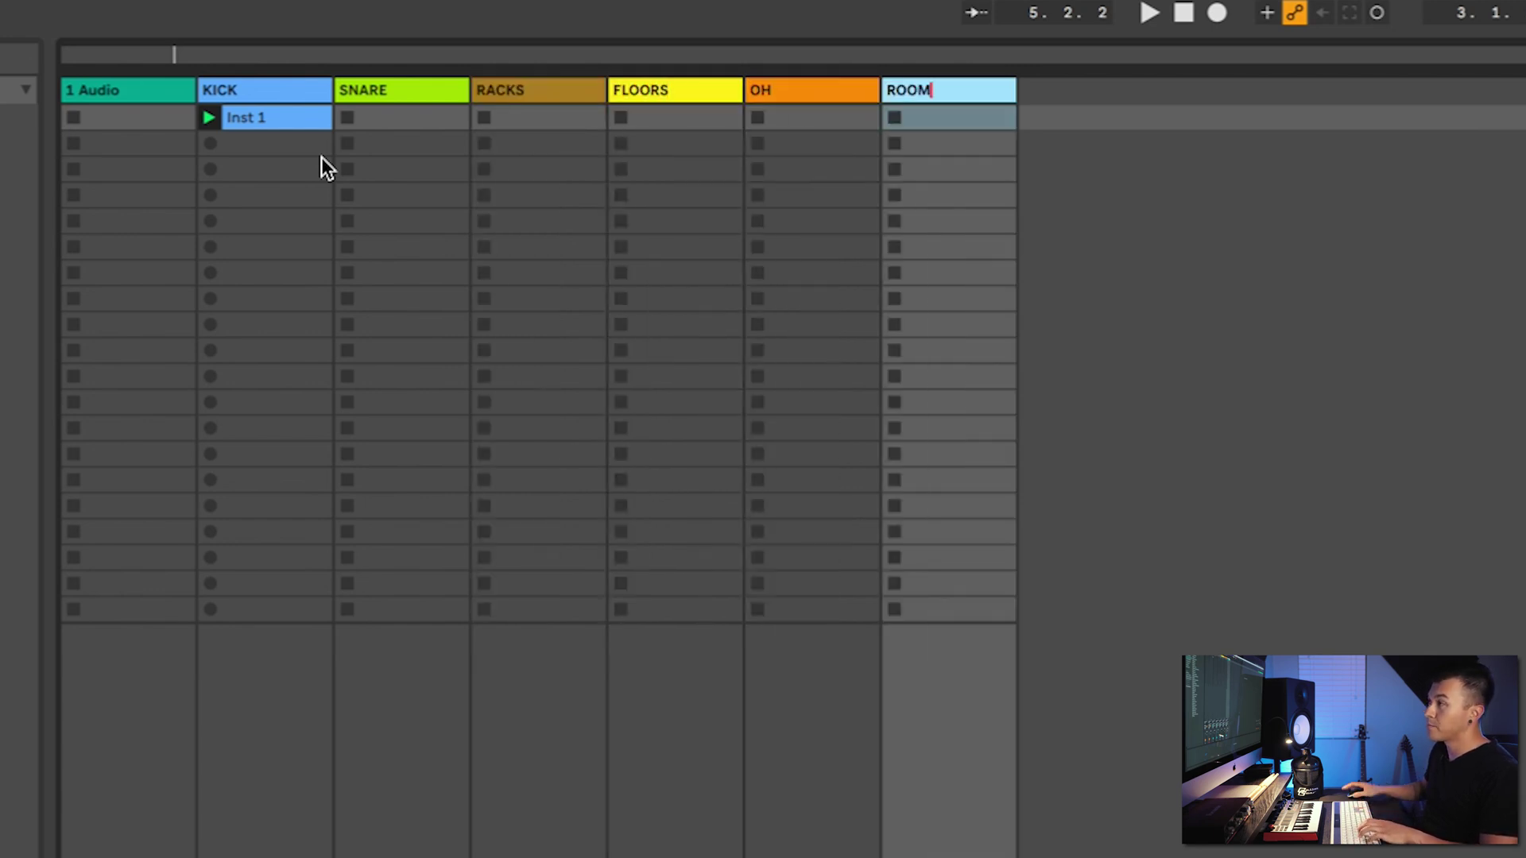
{"action": "left_click", "coordinate": [296, 92]}
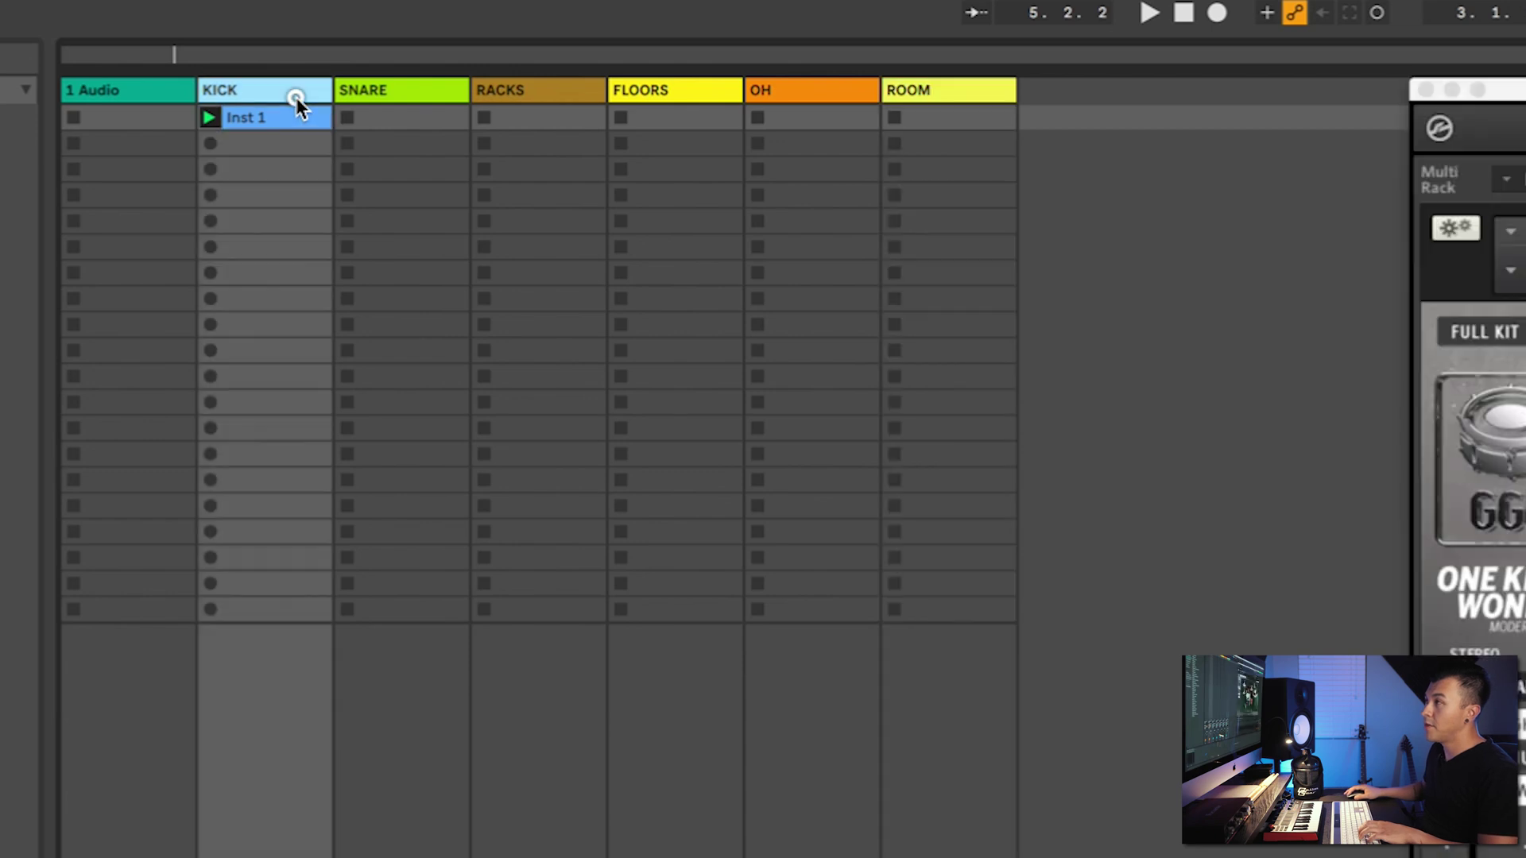
{"action": "left_click", "coordinate": [961, 89], "text": "shift"}
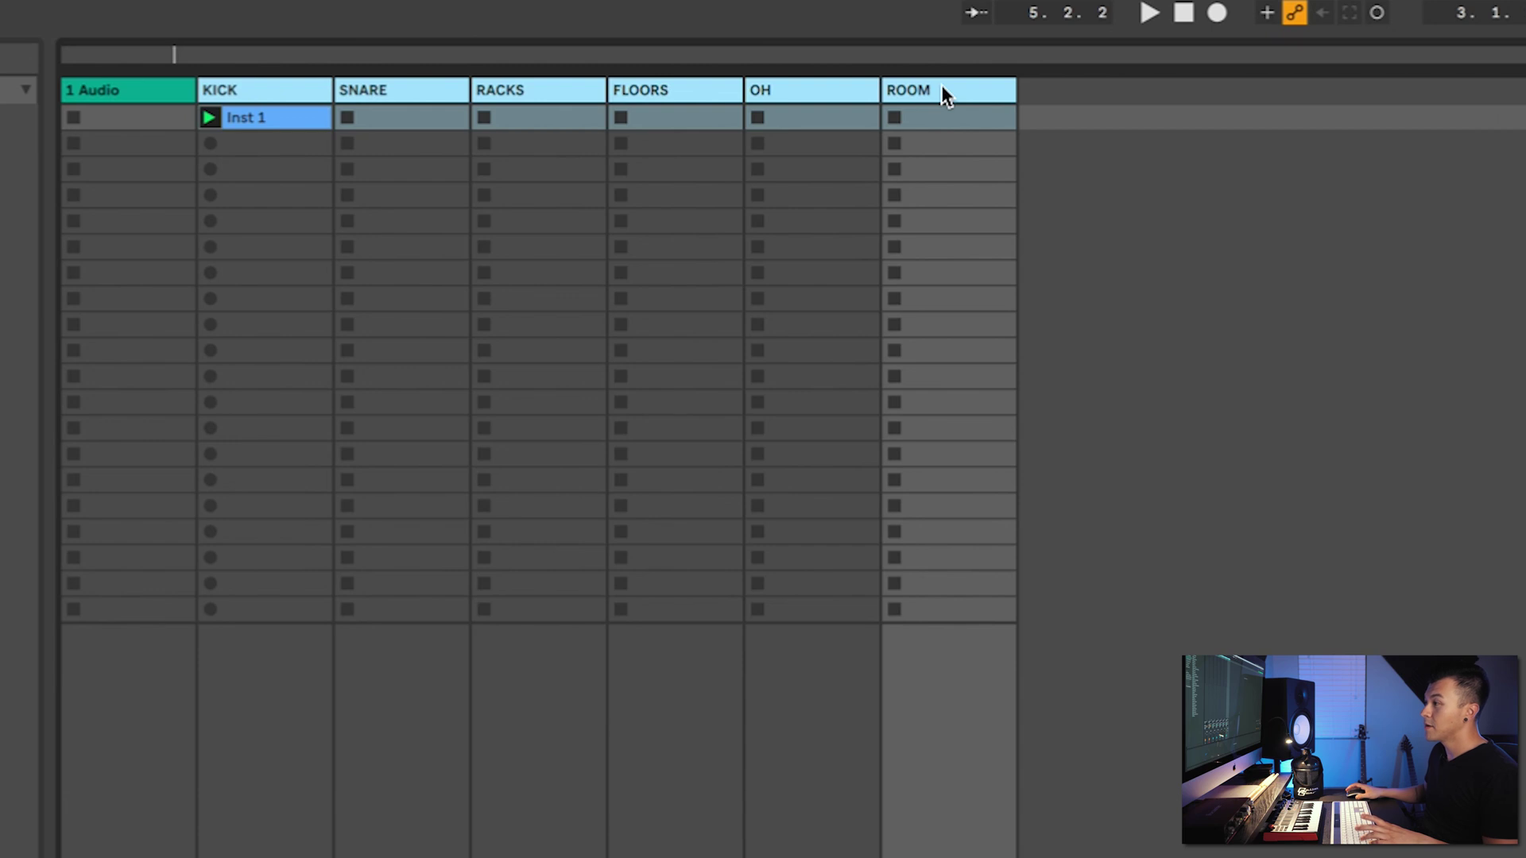
Colour the six drum tracks KICK–ROOM blue and reselect them together.
{"action": "right_click", "coordinate": [942, 87]}
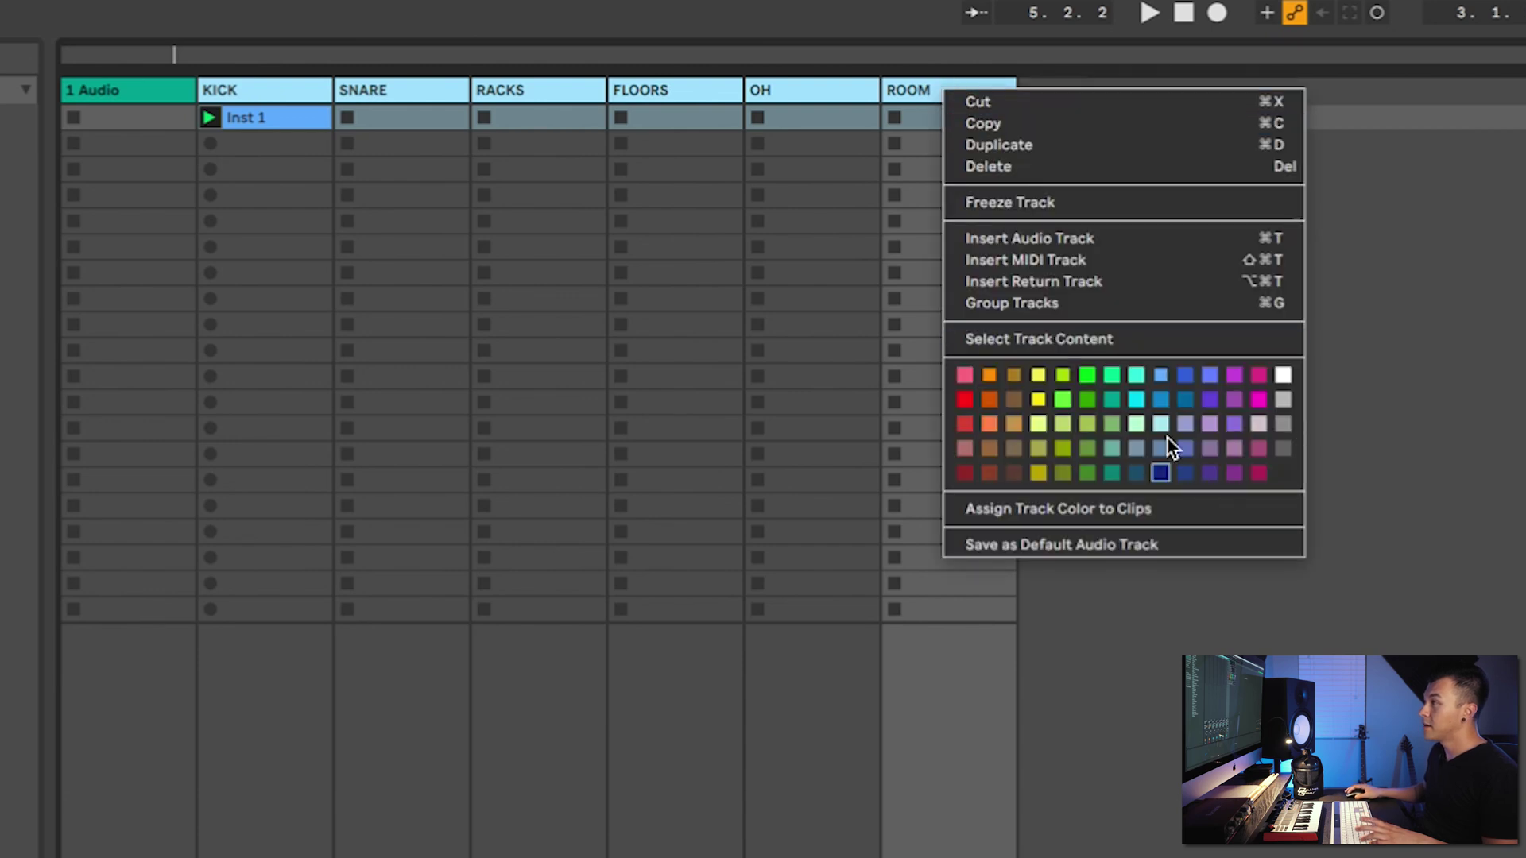
{"action": "left_click", "coordinate": [1161, 397]}
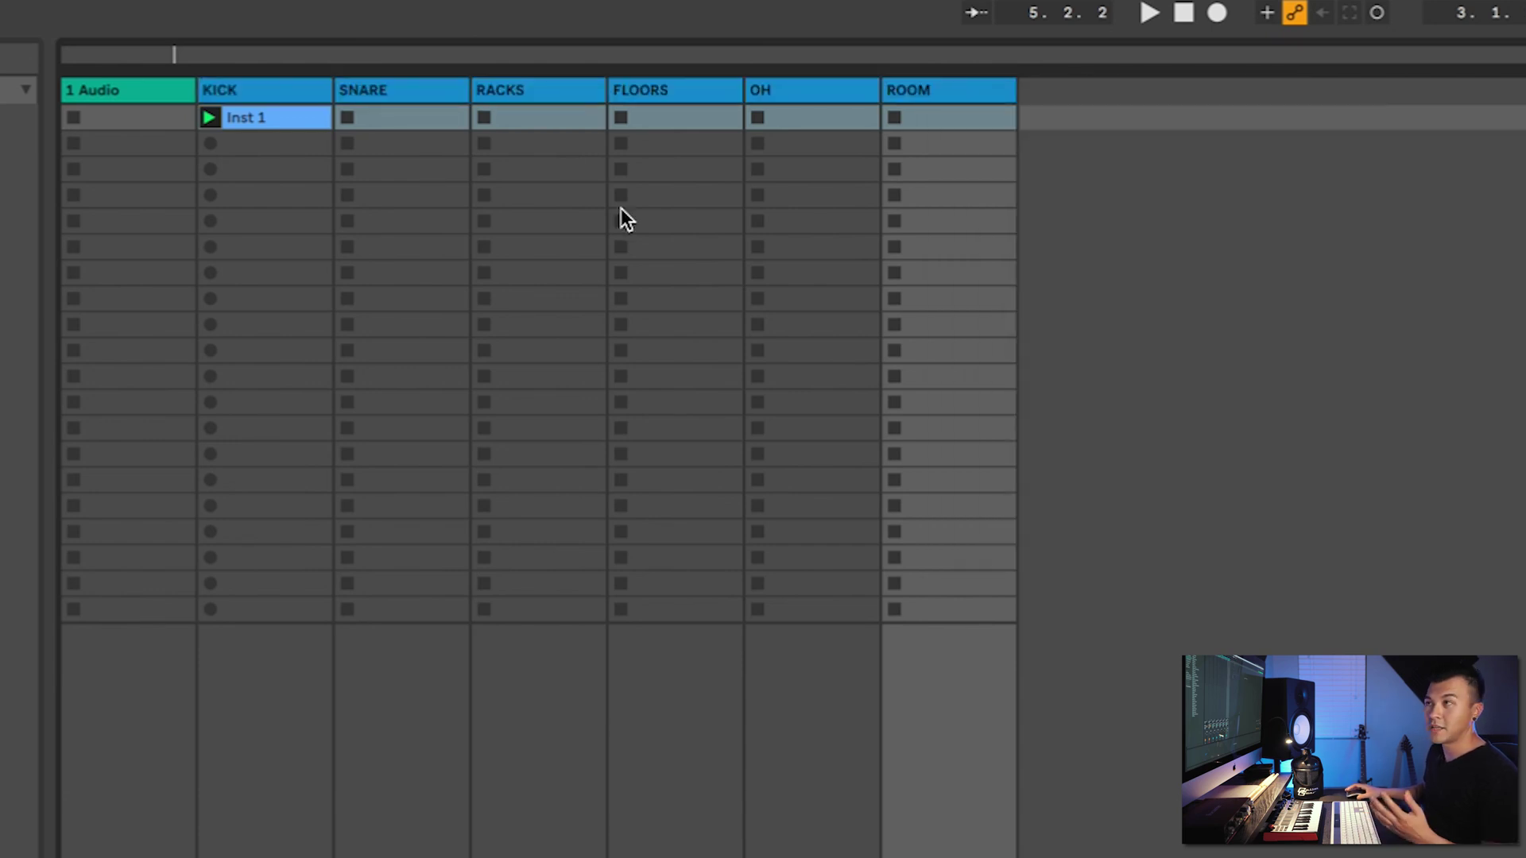
{"action": "left_click", "coordinate": [240, 96]}
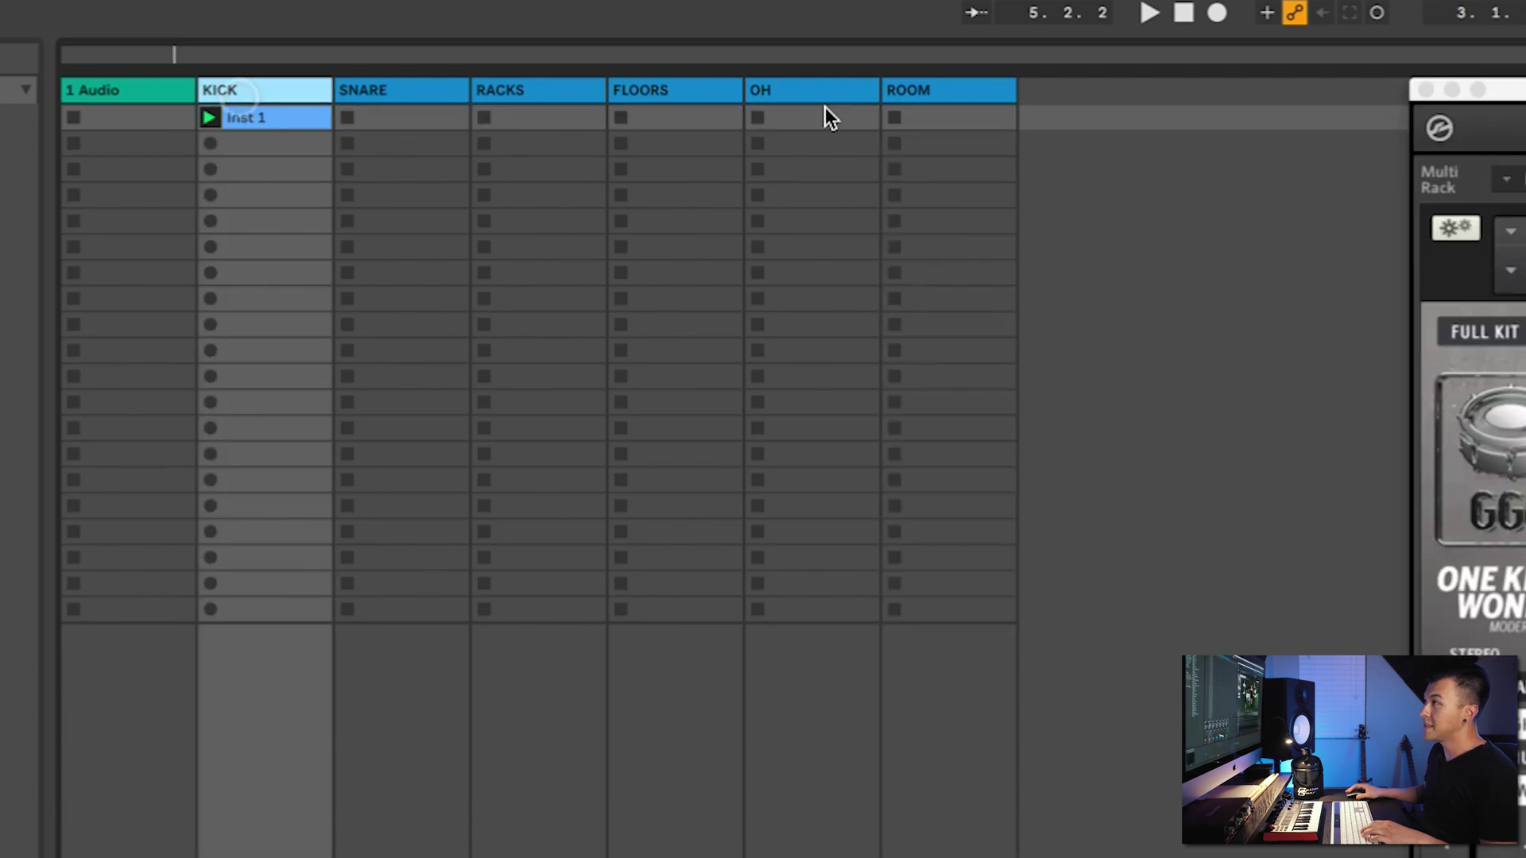
{"action": "left_click", "coordinate": [982, 92], "text": "shift"}
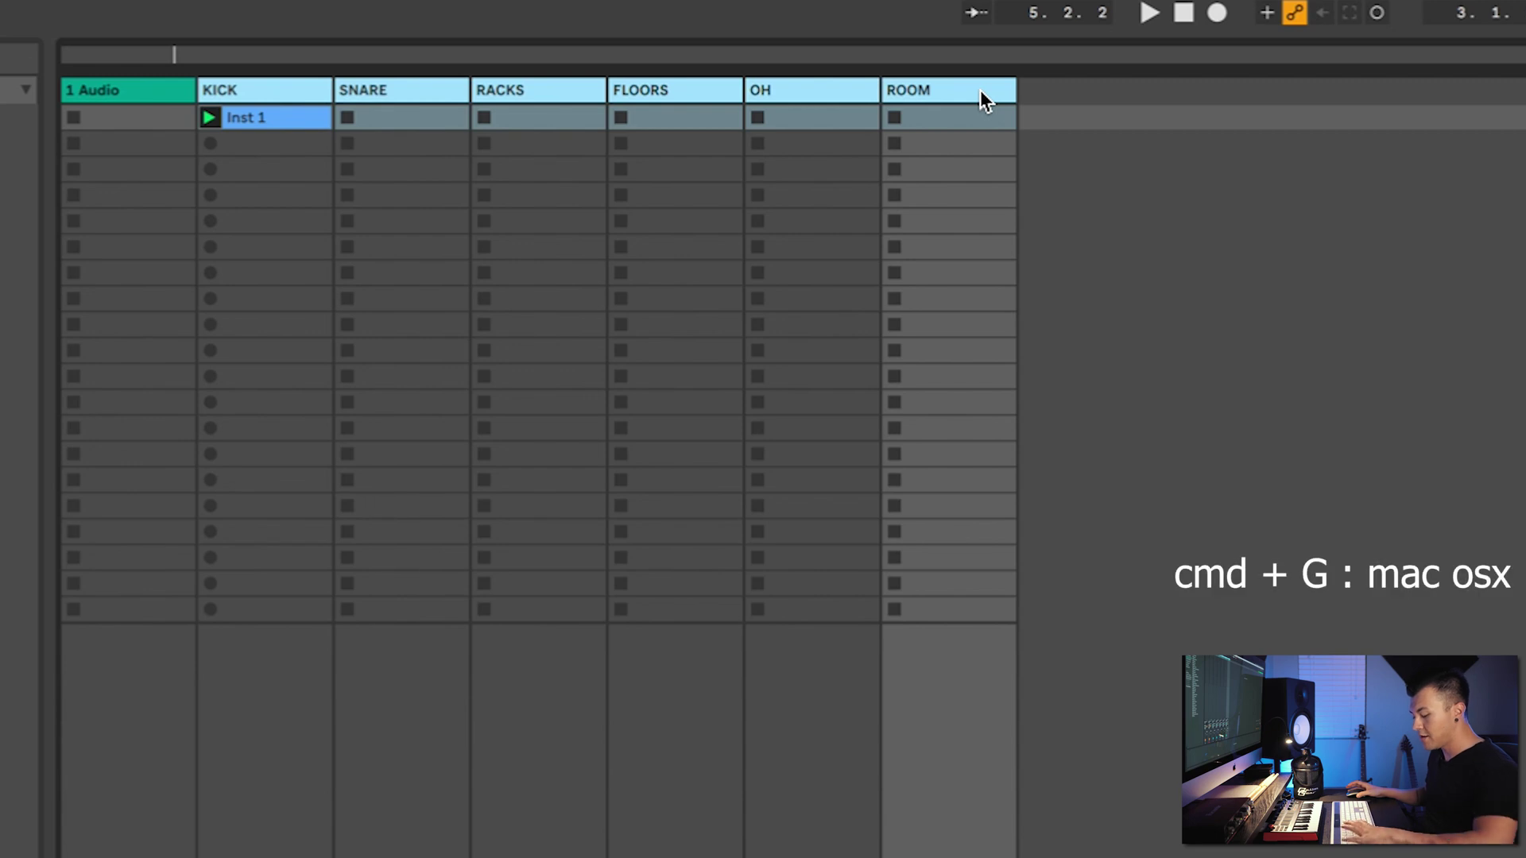
Group the six selected drum tracks with Cmd+G and name the group DRUMS.
{"action": "key", "text": "super+g"}
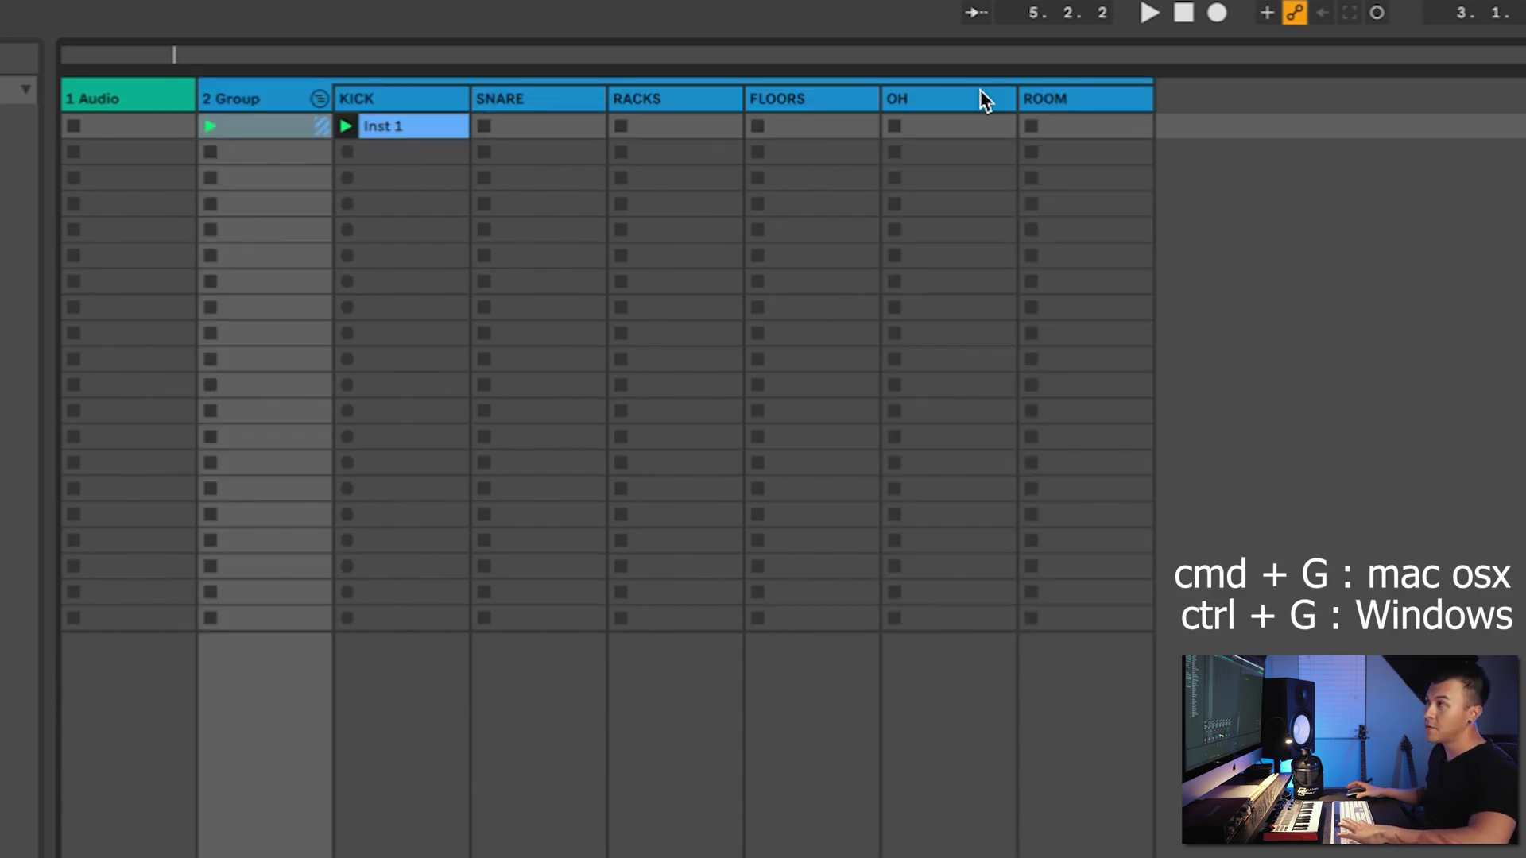
{"action": "left_click", "coordinate": [244, 101]}
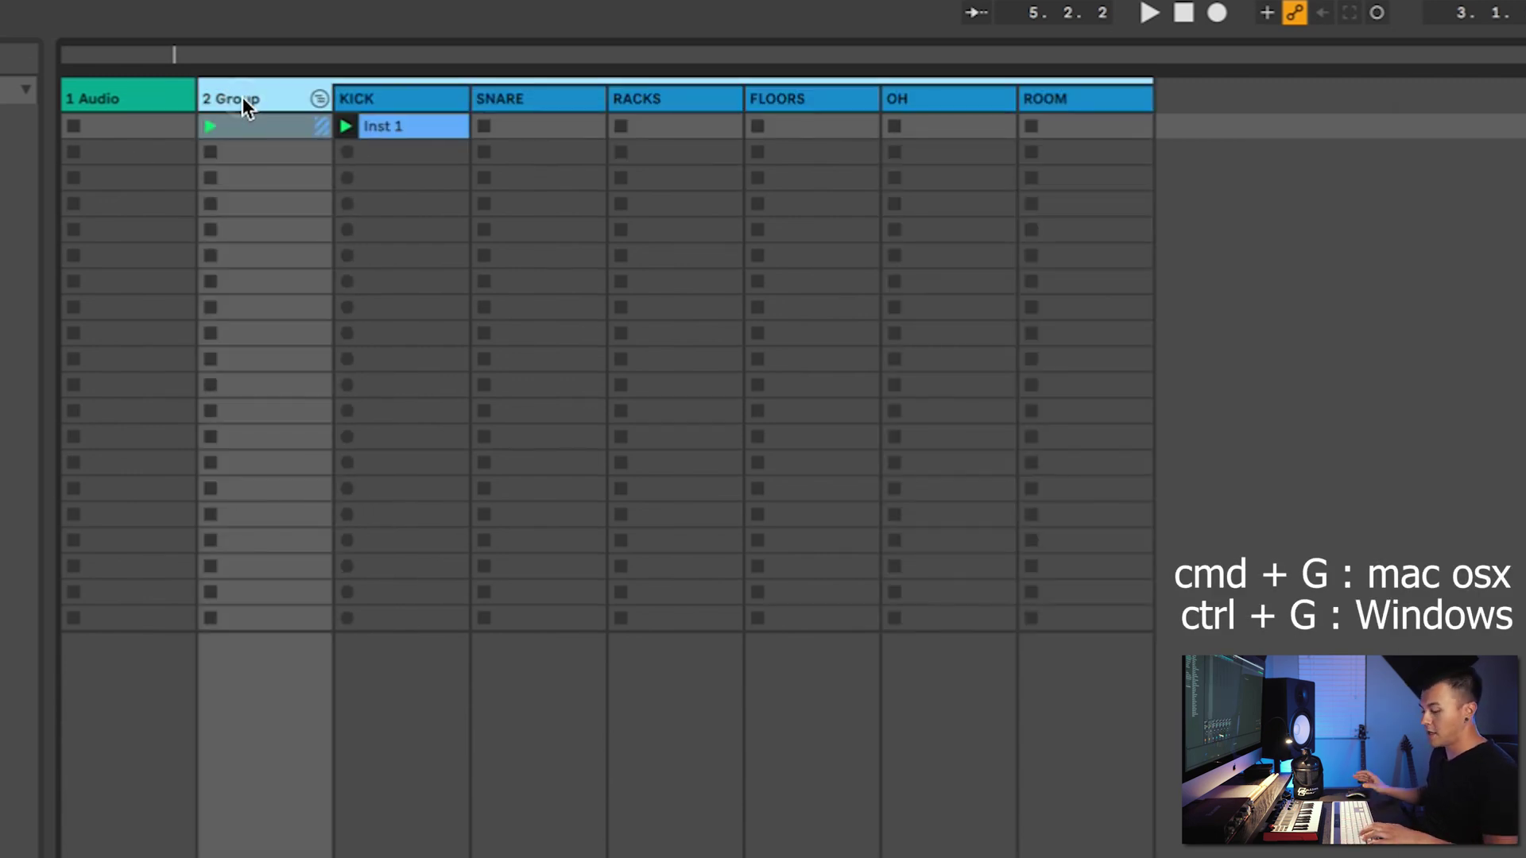
{"action": "type", "text": "DRUMS"}
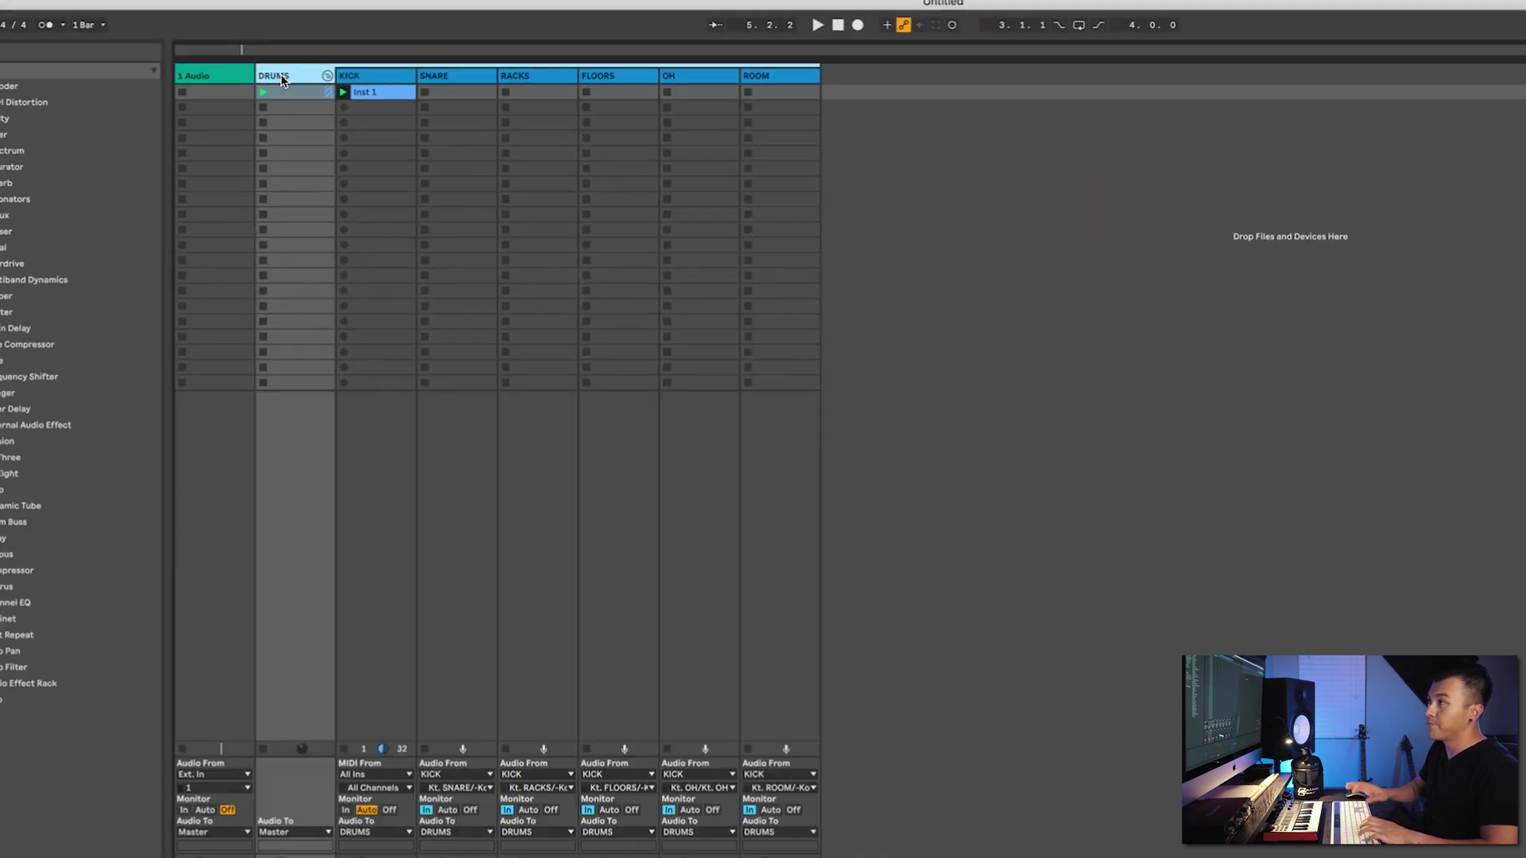